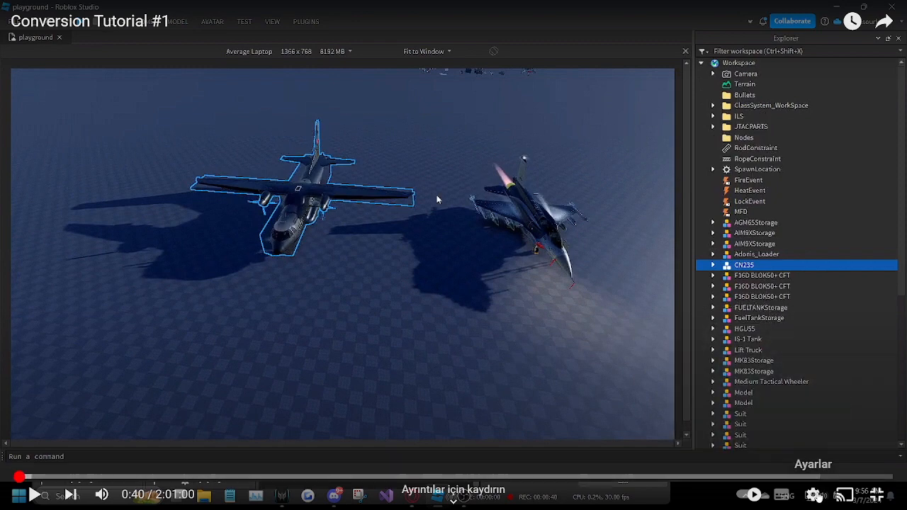
pyautogui.click(813, 495)
pyautogui.click(822, 453)
pyautogui.click(815, 362)
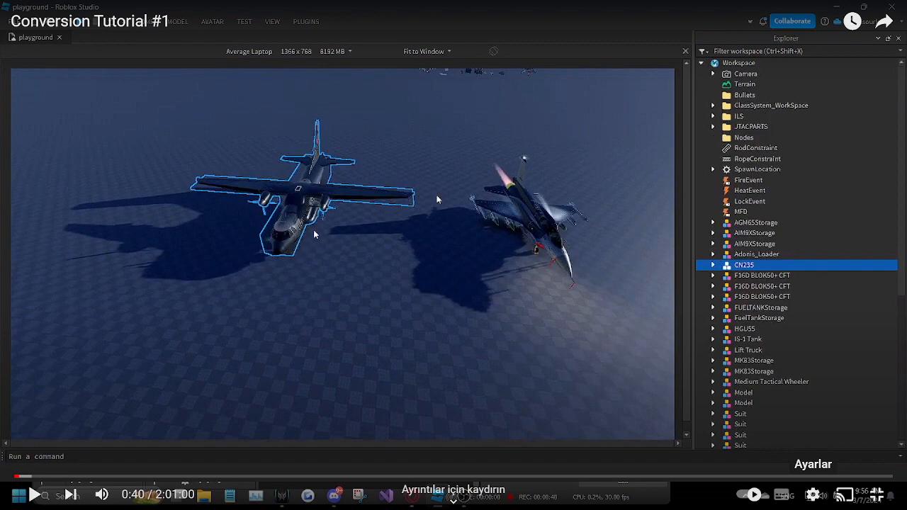
pyautogui.click(382, 306)
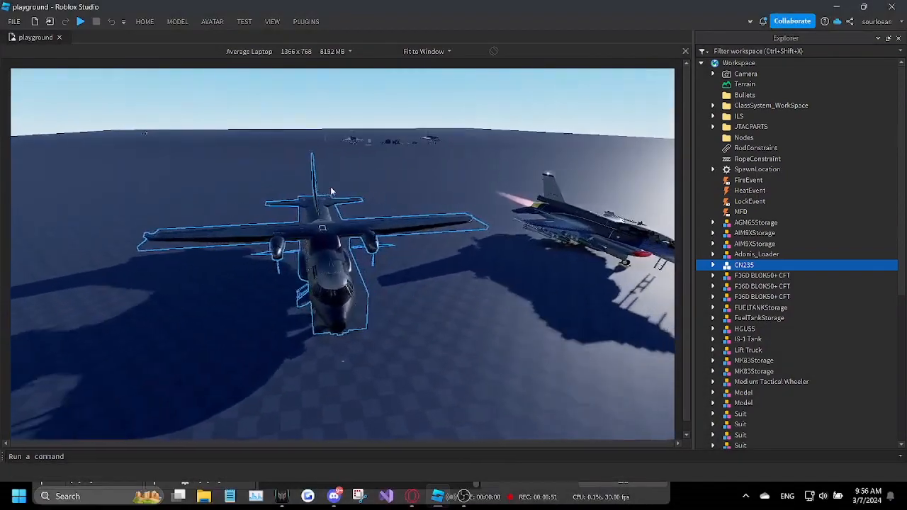
pyautogui.click(25, 479)
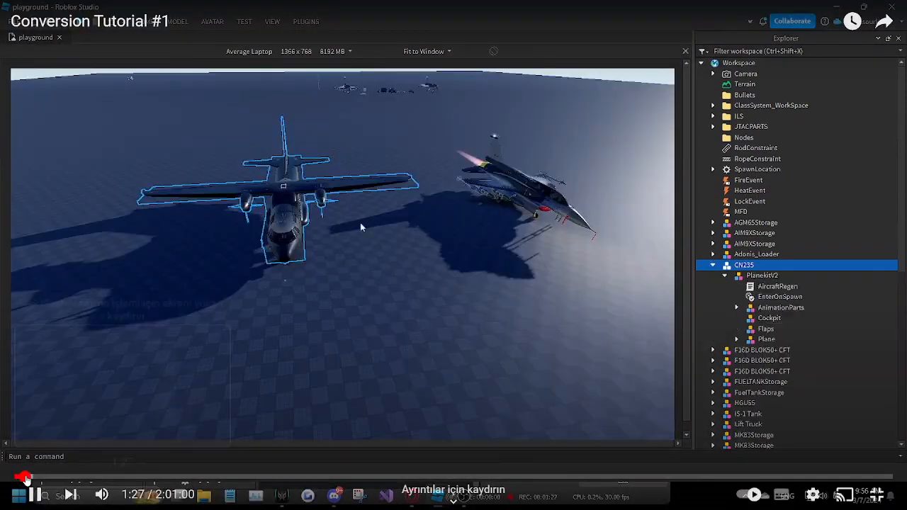
pyautogui.click(31, 479)
pyautogui.click(33, 479)
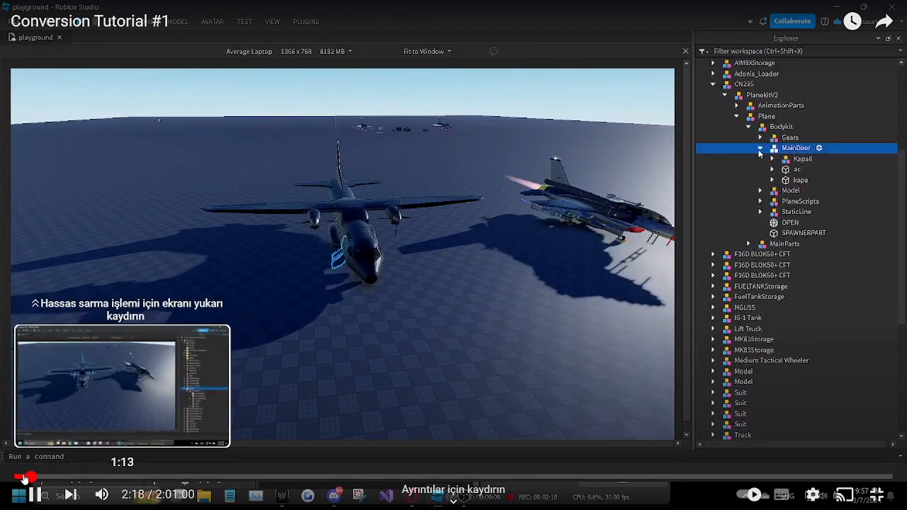
pyautogui.click(32, 477)
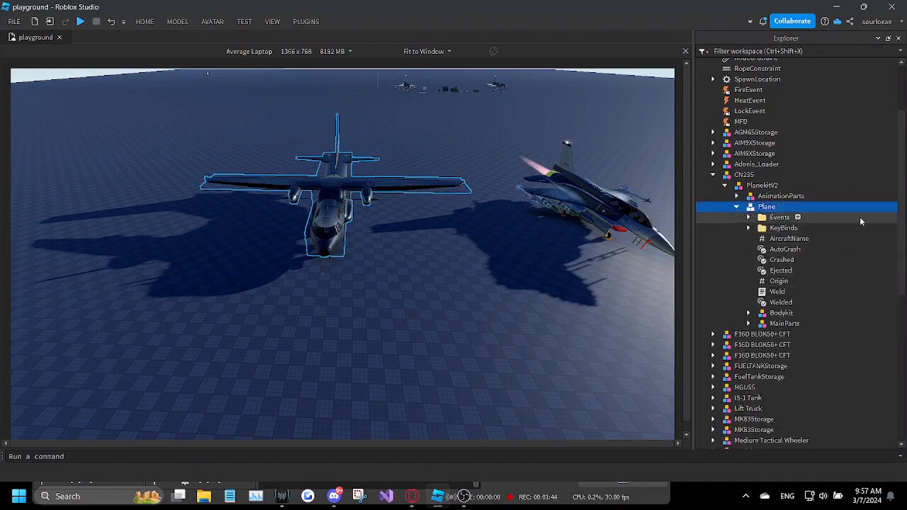
# Step: Review the KeyBinds script inside the CN235's Plane model and close it
pyautogui.moveTo(860, 217); pyautogui.dragTo(826, 306)
pyautogui.click(749, 229)
pyautogui.doubleClick(794, 238)
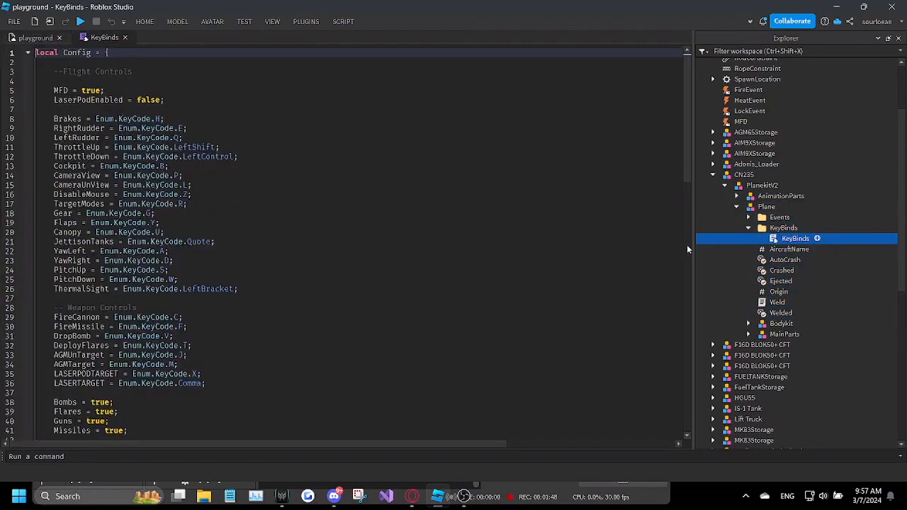
pyautogui.scroll(-12, 687, 248)
pyautogui.click(124, 38)
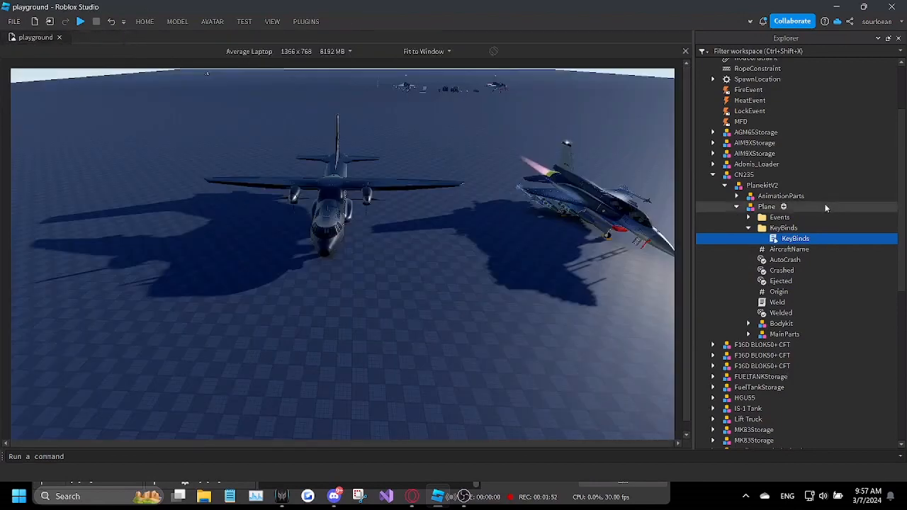
# Step: Delete the Events and KeyBinds folders and all loose values and the Weld script from Plane, keeping only Bodykit and MainParts
pyautogui.click(775, 217)
pyautogui.press('Delete')
pyautogui.click(777, 219)
pyautogui.press('Delete')
pyautogui.click(778, 226)
pyautogui.press('Delete')
pyautogui.click(777, 221)
pyautogui.press('Delete')
pyautogui.moveTo(862, 221); pyautogui.dragTo(828, 268)
pyautogui.press('Delete')
# Step: Delete the Explosives model from the plane's Bodykit
pyautogui.click(749, 218)
pyautogui.click(761, 230)
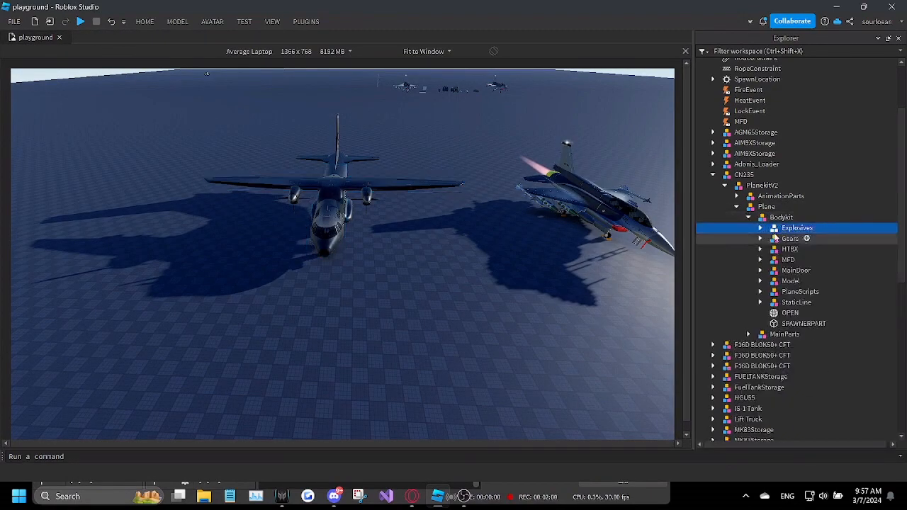
pyautogui.press('Delete')
# Step: Locate the Bodykit's Gears model on the aircraft and delete the HTBX model
pyautogui.click(777, 231)
pyautogui.press('f')
pyautogui.moveTo(428, 243); pyautogui.dragTo(536, 300, button='right')
pyautogui.press('s')
pyautogui.moveTo(593, 260); pyautogui.dragTo(593, 259, button='right')
pyautogui.rightClick(794, 239)
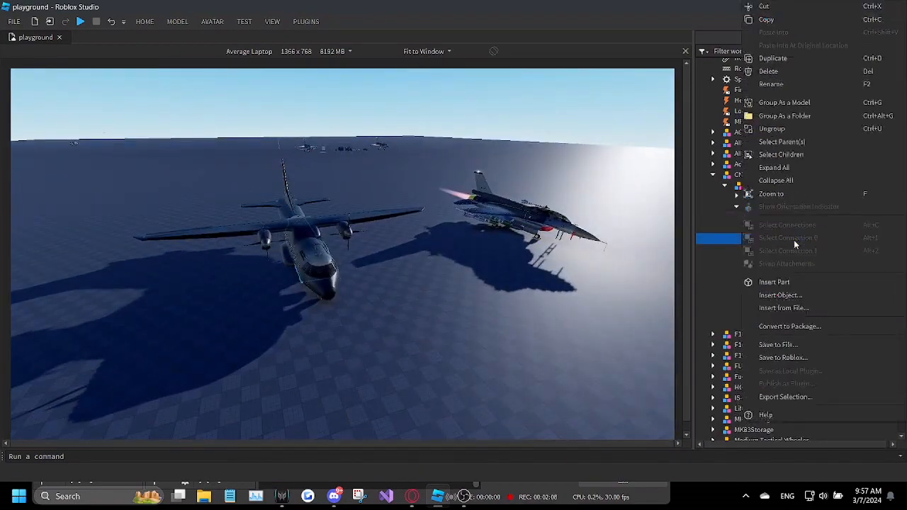
pyautogui.click(772, 194)
pyautogui.click(760, 239)
pyautogui.click(760, 239)
pyautogui.press('Delete')
# Step: Check the contents of the MFD model in Bodykit and delete the whole model
pyautogui.click(783, 243)
pyautogui.click(761, 241)
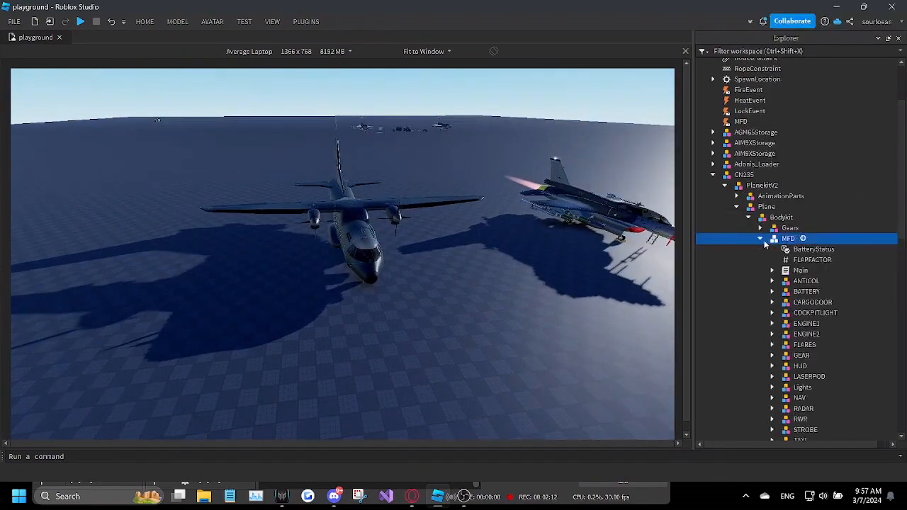
pyautogui.scroll(-6, 785, 270)
pyautogui.scroll(3, 826, 282)
pyautogui.click(762, 149)
pyautogui.press('Delete')
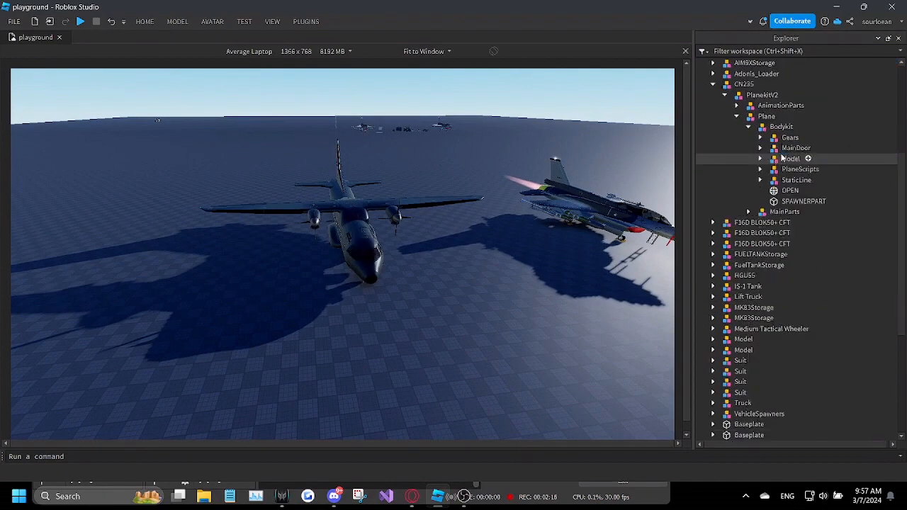
# Step: Examine the contents of the MainDoor and Model groups in Bodykit
pyautogui.click(776, 150)
pyautogui.click(760, 149)
pyautogui.click(761, 150)
pyautogui.click(772, 160)
pyautogui.click(762, 161)
pyautogui.click(761, 159)
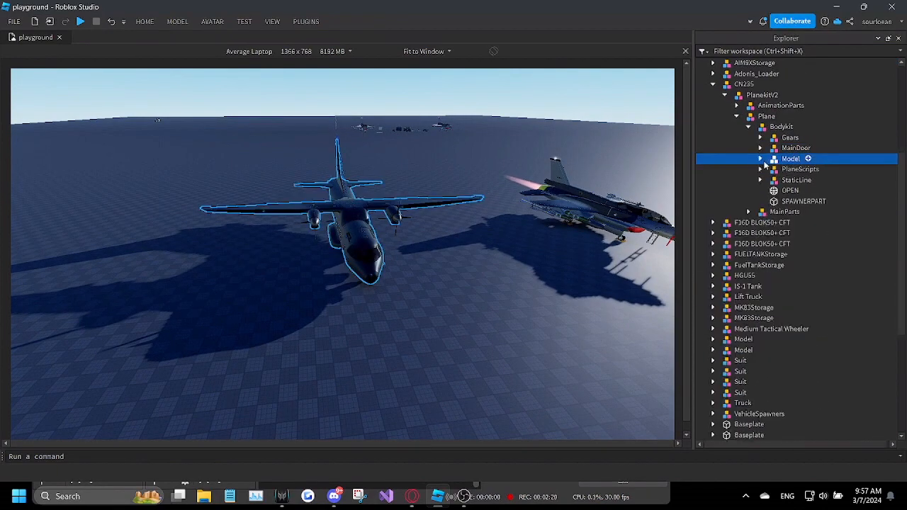
# Step: Check the PlaneScripts model in Bodykit and delete it
pyautogui.click(774, 169)
pyautogui.click(760, 169)
pyautogui.click(762, 171)
pyautogui.press('Delete')
# Step: Examine the StaticLine model and the OPEN and SPAWNERPART parts in Bodykit, locating OPEN on the aircraft
pyautogui.click(773, 171)
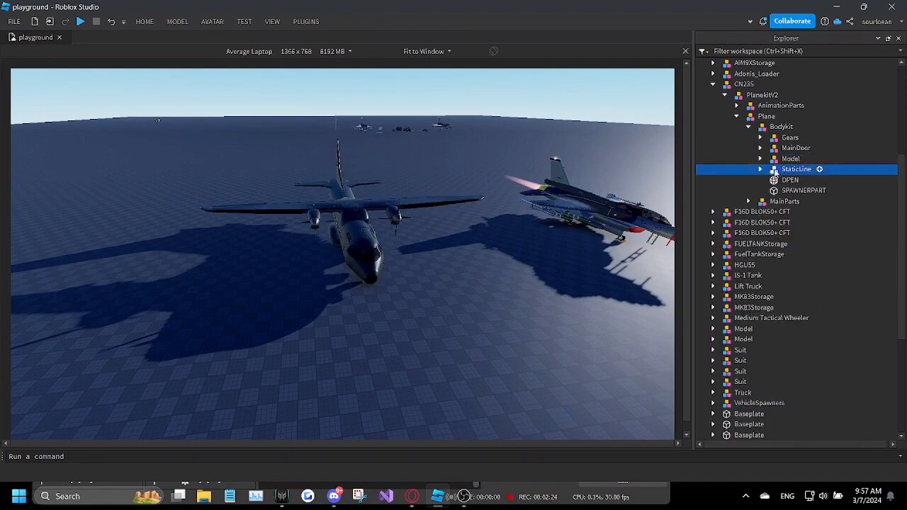
pyautogui.click(762, 170)
pyautogui.click(762, 170)
pyautogui.click(776, 181)
pyautogui.press('f')
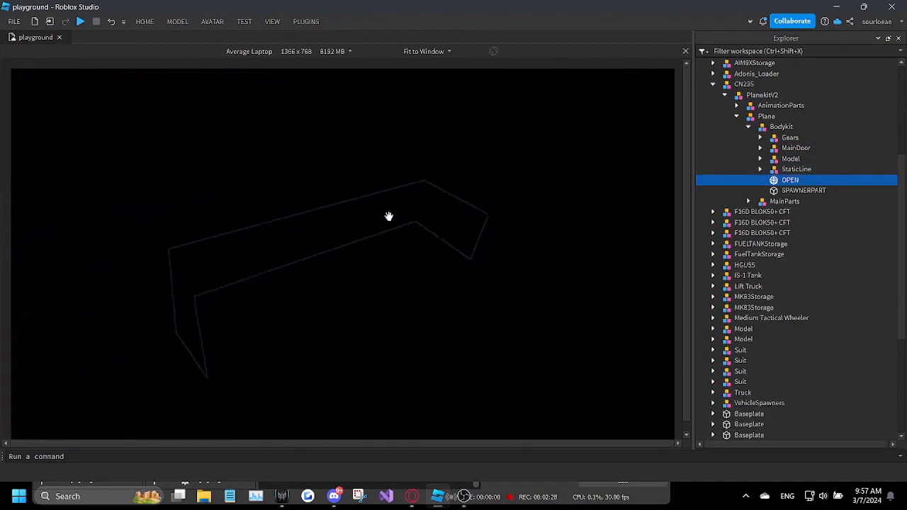
pyautogui.scroll(-10, 389, 217)
pyautogui.moveTo(389, 217); pyautogui.dragTo(435, 211, button='right')
pyautogui.click(784, 191)
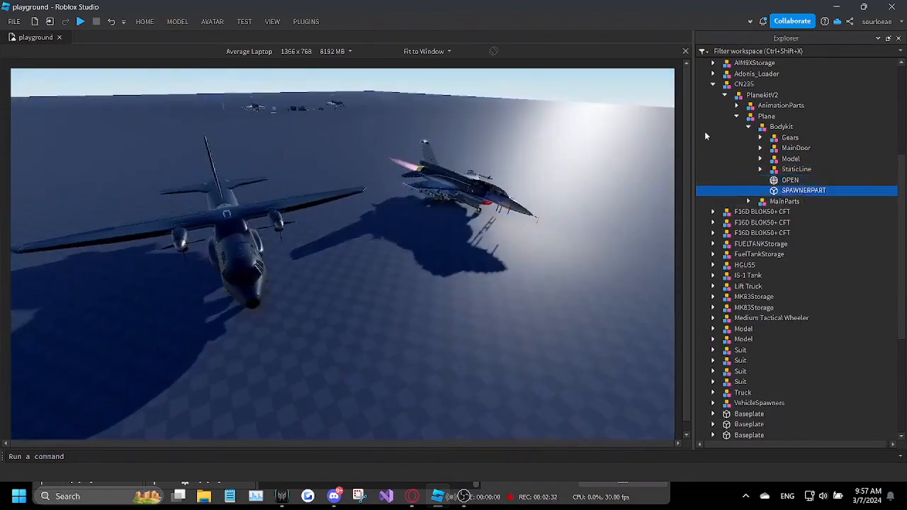
# Step: Delete AircraftValues, AmmoValues, CameraPositions, EStatus, EStatus2, Seat, Throttle and VSI from MainParts
pyautogui.click(749, 127)
pyautogui.click(749, 138)
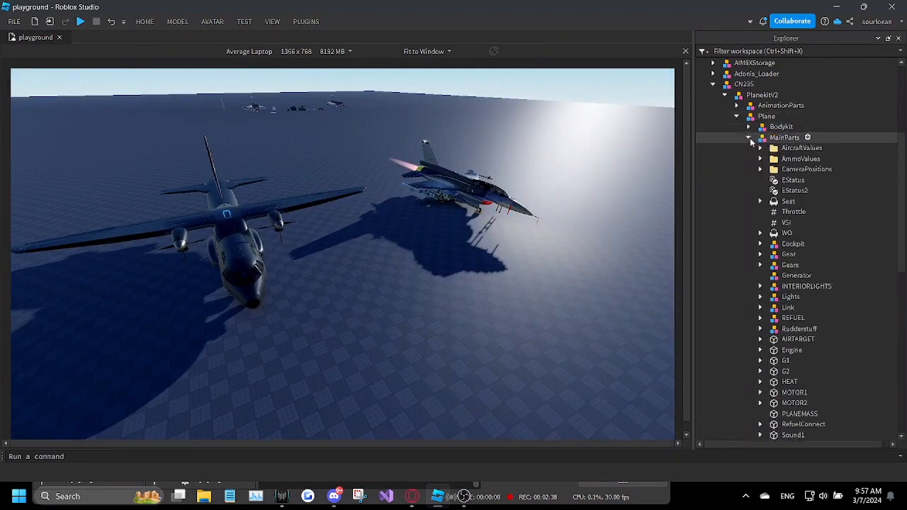
pyautogui.moveTo(863, 149); pyautogui.dragTo(797, 213)
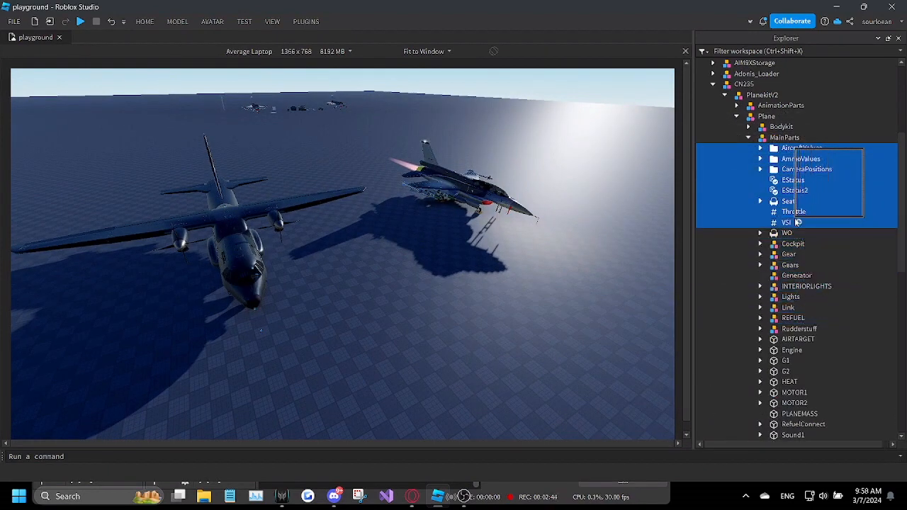
pyautogui.press('Delete')
# Step: Examine the WO seat and the Cockpit model in MainParts, viewing their placement on the aircraft
pyautogui.click(786, 148)
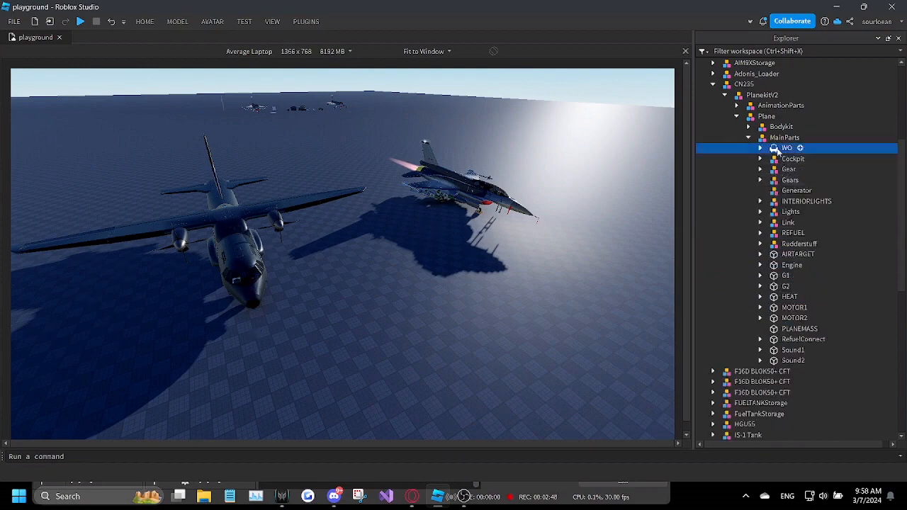
pyautogui.click(788, 159)
pyautogui.click(761, 160)
pyautogui.click(796, 169)
pyautogui.press('f')
pyautogui.moveTo(408, 211); pyautogui.dragTo(408, 211, button='right')
pyautogui.scroll(-5, 408, 210)
pyautogui.click(762, 159)
# Step: Check the Gear and Gears models in MainParts and delete the Generator model
pyautogui.click(773, 170)
pyautogui.click(762, 171)
pyautogui.click(761, 170)
pyautogui.click(773, 181)
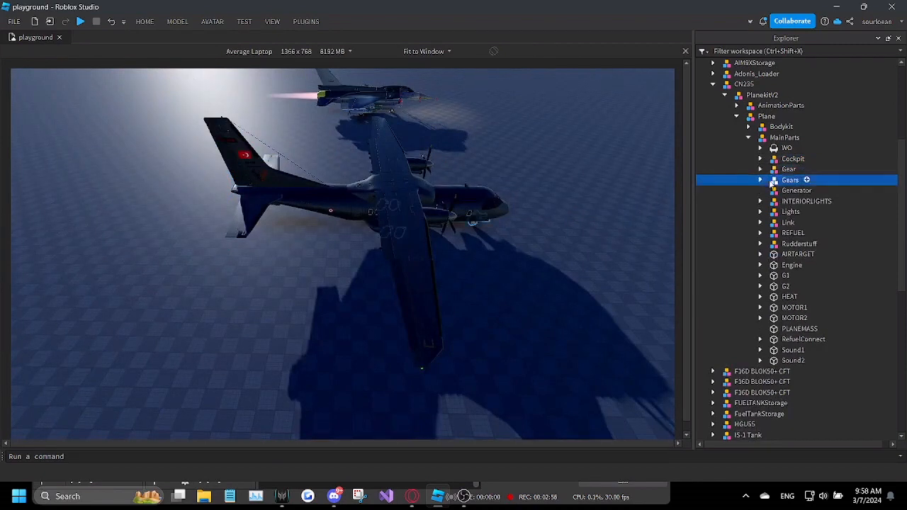
pyautogui.click(762, 181)
pyautogui.click(762, 182)
pyautogui.click(776, 192)
pyautogui.press('Delete')
# Step: Examine the INTERIORLIGHTS, Lights and Link models in MainParts
pyautogui.click(777, 202)
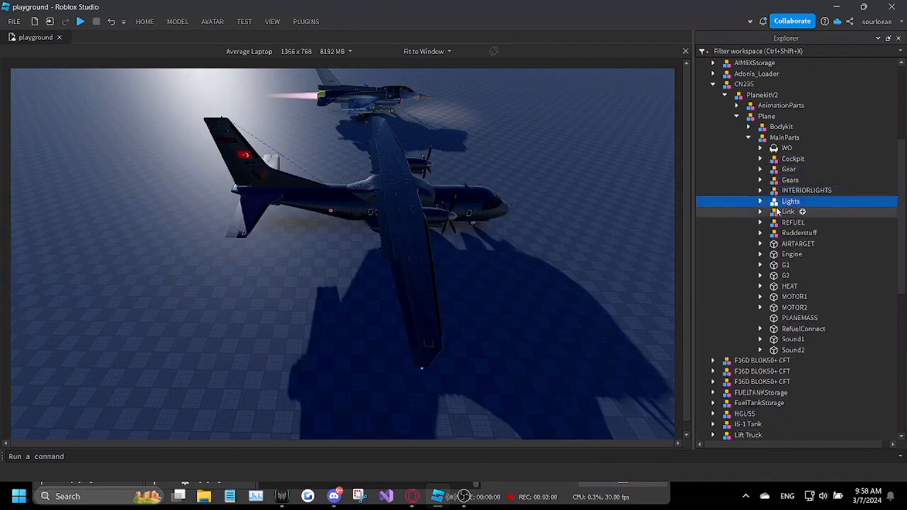
pyautogui.click(760, 203)
pyautogui.click(760, 203)
pyautogui.click(774, 212)
pyautogui.click(769, 202)
pyautogui.click(760, 202)
pyautogui.click(761, 202)
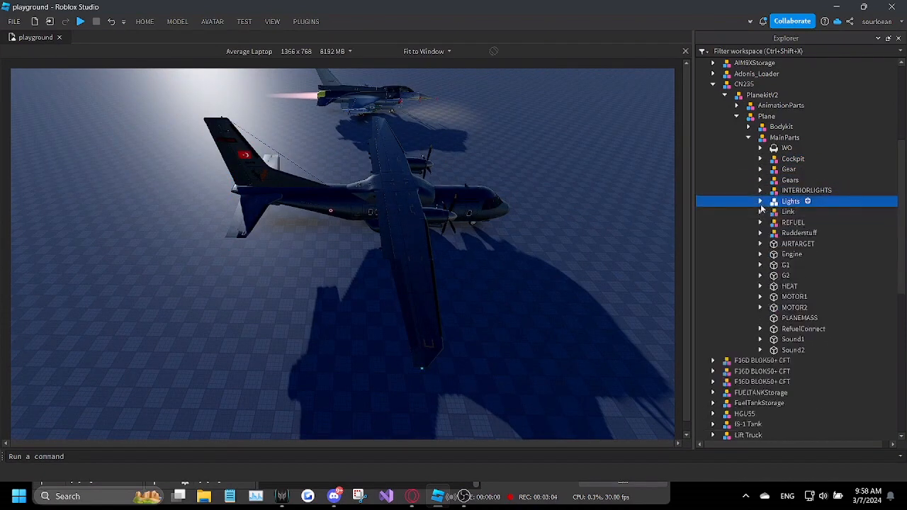
pyautogui.click(772, 212)
pyautogui.click(779, 203)
pyautogui.click(770, 211)
pyautogui.click(772, 233)
# Step: Examine the contents of the REFUEL and Rudderstuff models in MainParts
pyautogui.click(769, 223)
pyautogui.click(761, 223)
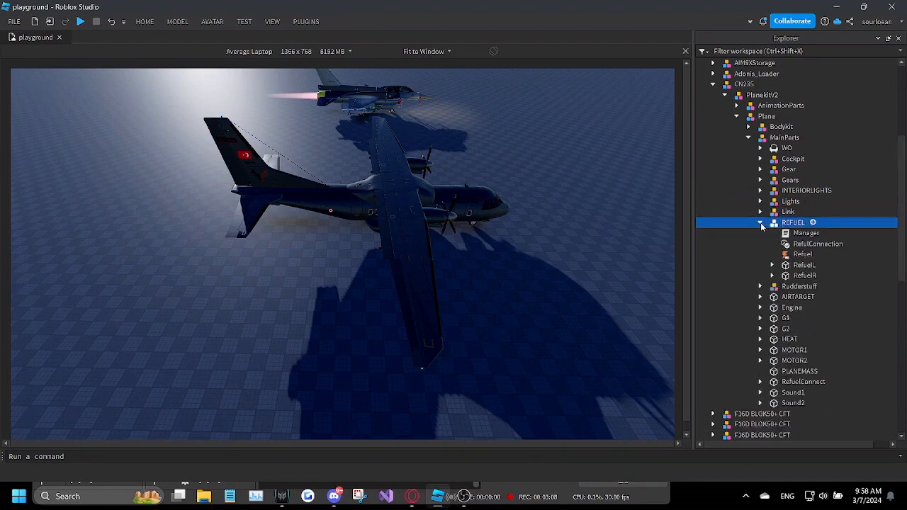
pyautogui.click(761, 223)
pyautogui.click(772, 234)
pyautogui.click(760, 234)
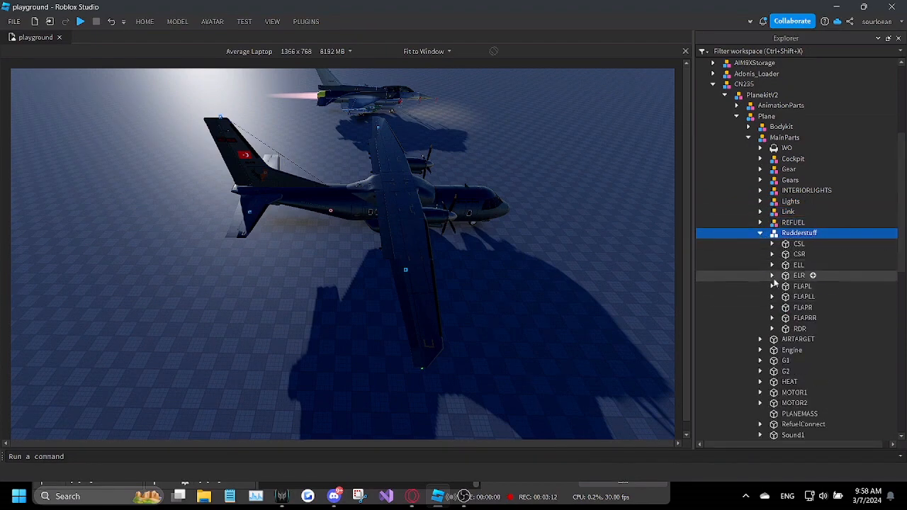
pyautogui.click(759, 233)
# Step: Delete the AIRTARGET and Engine parts from MainParts
pyautogui.click(798, 244)
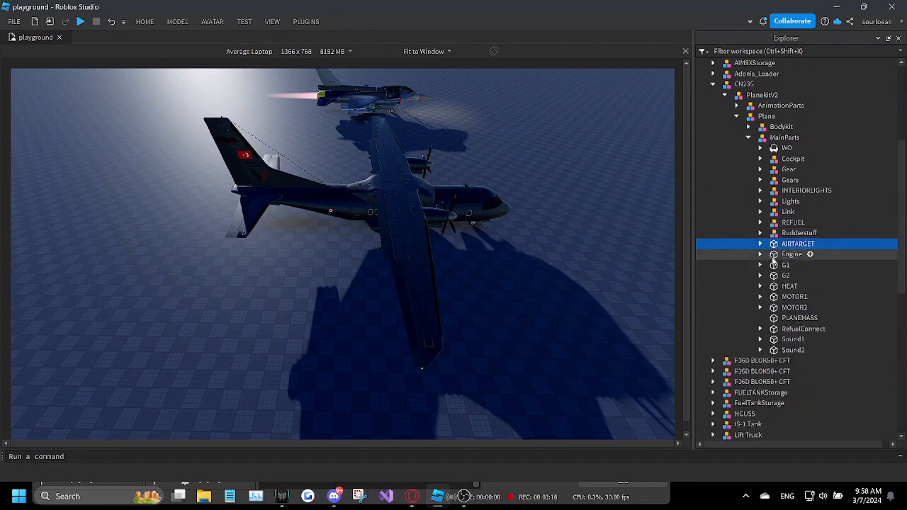
pyautogui.press('Delete')
pyautogui.click(786, 246)
pyautogui.press('Delete')
pyautogui.moveTo(839, 272); pyautogui.dragTo(839, 257)
# Step: Locate the MOTOR1 and MOTOR2 parts on the aircraft's engines
pyautogui.click(822, 275)
pyautogui.press('f')
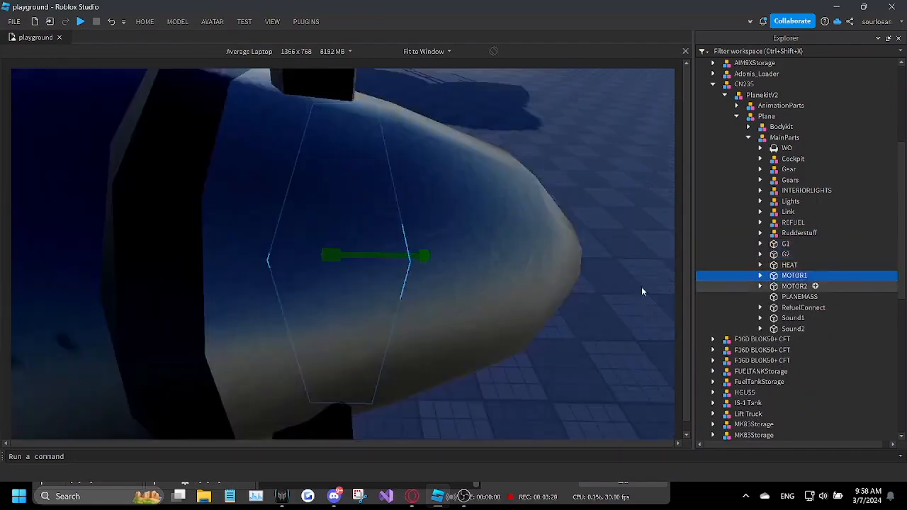
pyautogui.press('s')
pyautogui.moveTo(428, 271); pyautogui.dragTo(429, 271, button='right')
pyautogui.press('a')
pyautogui.press('a')
pyautogui.click(798, 286)
pyautogui.press('f')
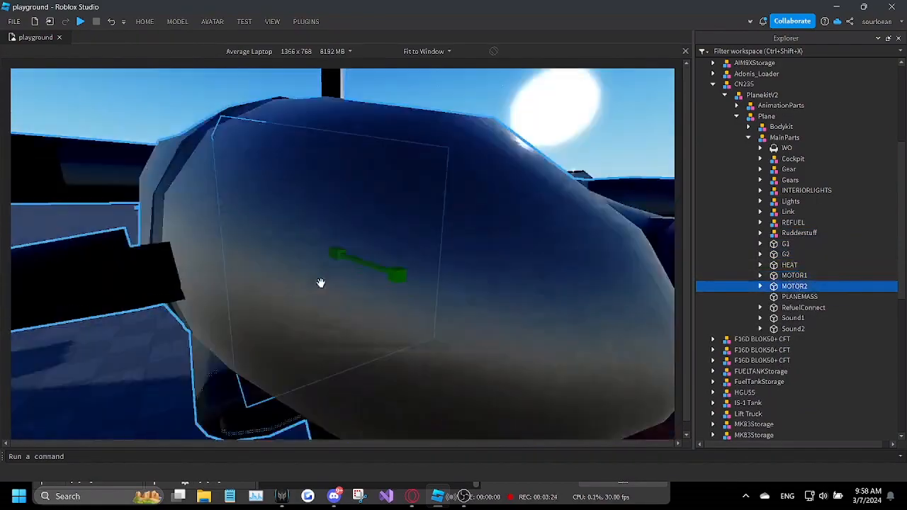
pyautogui.press('s')
pyautogui.moveTo(319, 284); pyautogui.dragTo(319, 283, button='right')
pyautogui.press('s')
# Step: Examine the sounds and effects inside the G1 and G2 parts in MainParts
pyautogui.click(785, 244)
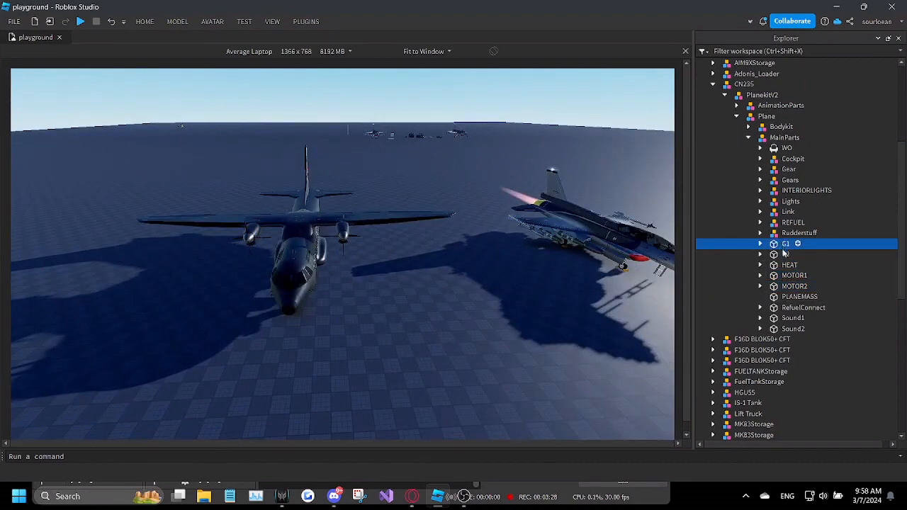
pyautogui.click(760, 243)
pyautogui.click(760, 244)
pyautogui.click(782, 254)
pyautogui.click(761, 255)
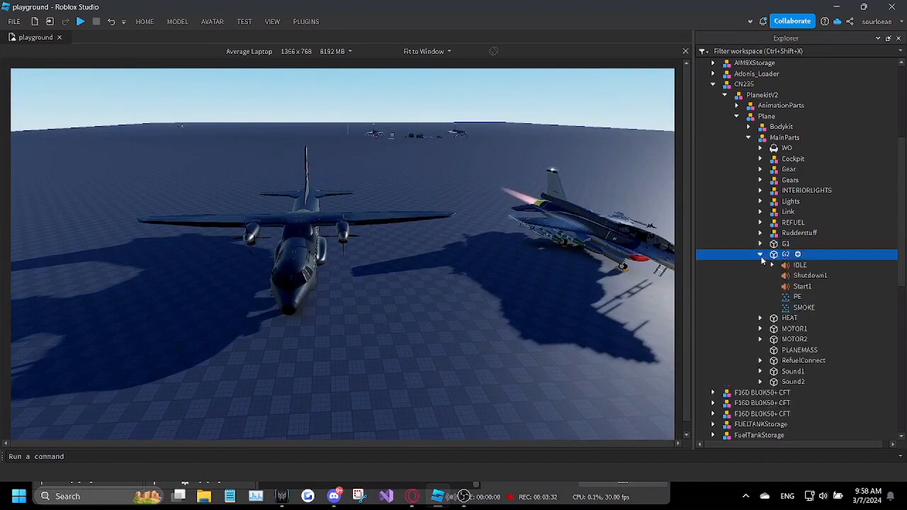
pyautogui.click(761, 255)
pyautogui.click(761, 254)
pyautogui.click(760, 254)
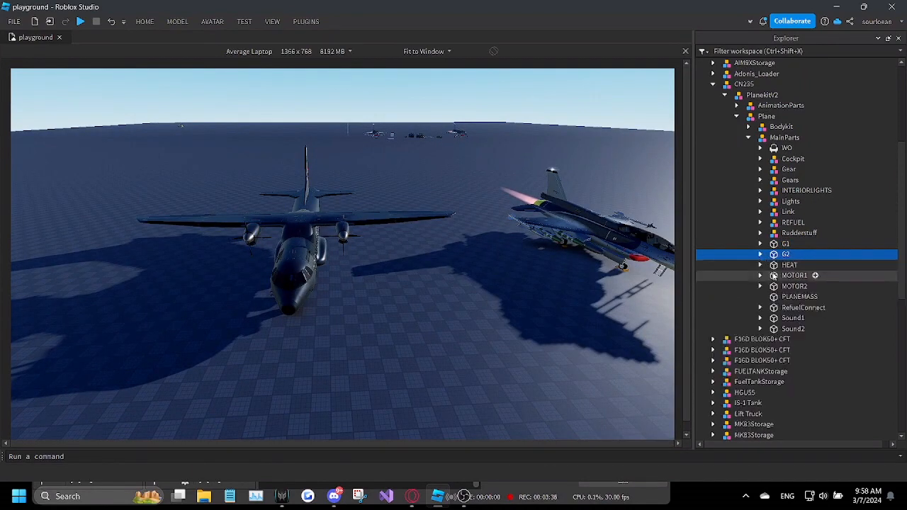
# Step: Delete the PLANEMASS, RefuelConnect, Sound1 and Sound2 parts from MainParts
pyautogui.click(788, 275)
pyautogui.click(788, 297)
pyautogui.press('Delete')
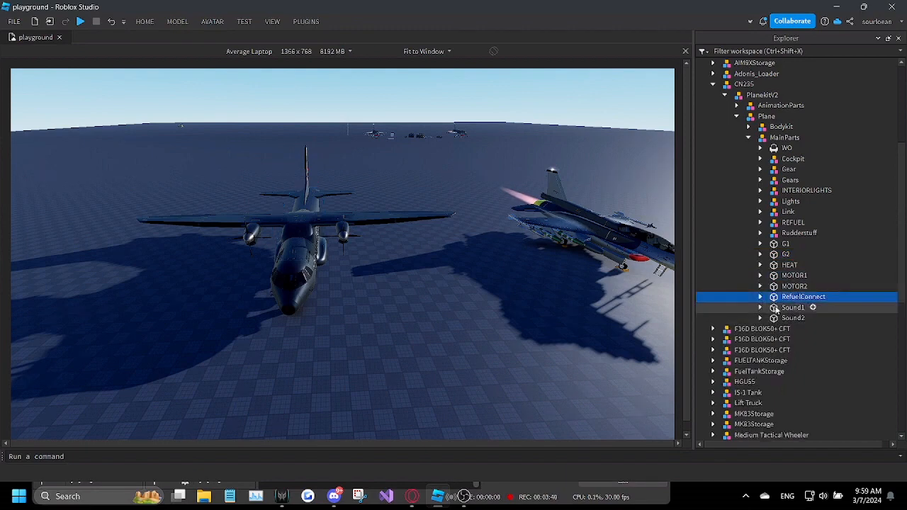
pyautogui.press('Delete')
pyautogui.click(794, 297)
pyautogui.press('Delete')
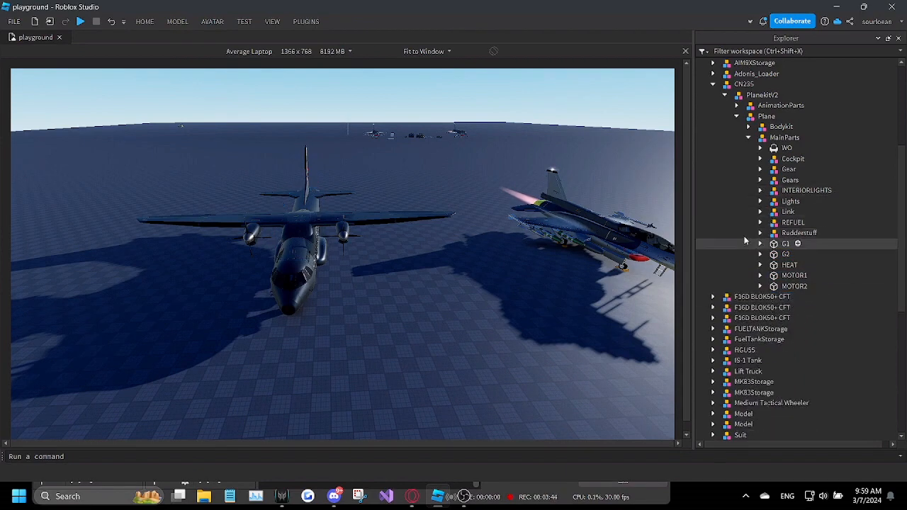
# Step: Review AnimationParts and the remaining Bodykit groups, including StaticLine, MainDoor and Gears
pyautogui.click(750, 106)
pyautogui.click(748, 127)
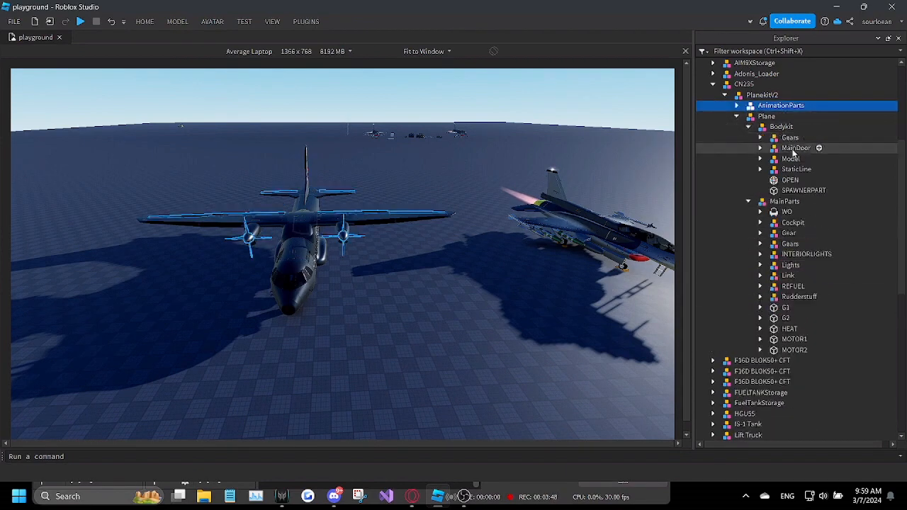
pyautogui.click(795, 169)
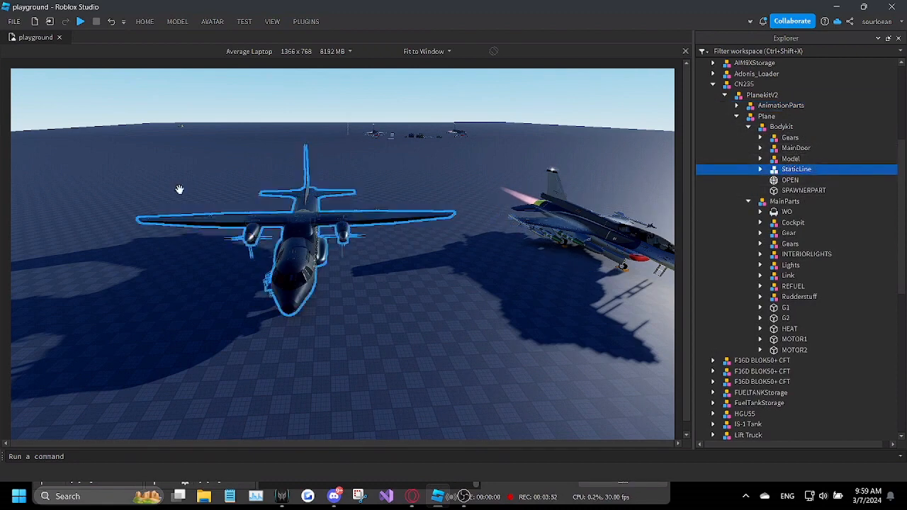
pyautogui.click(760, 149)
pyautogui.click(761, 149)
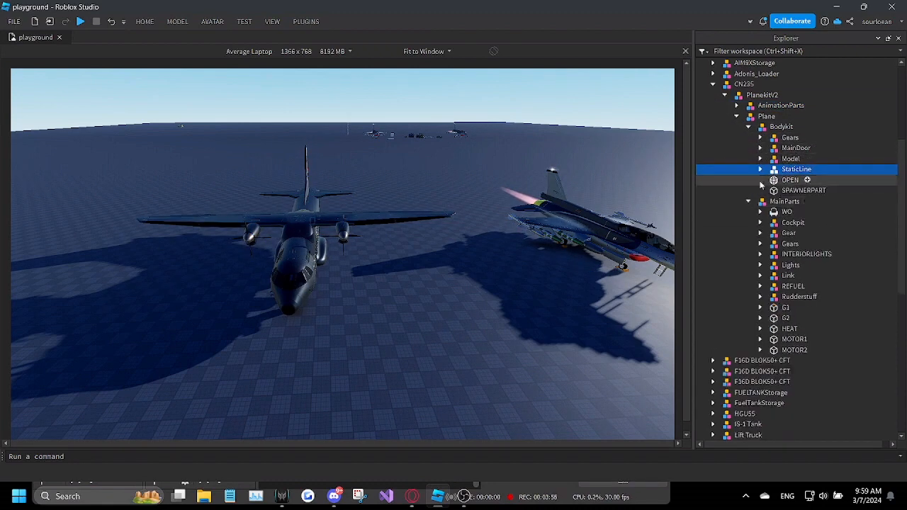
pyautogui.click(758, 141)
pyautogui.click(761, 138)
pyautogui.click(761, 138)
pyautogui.click(749, 126)
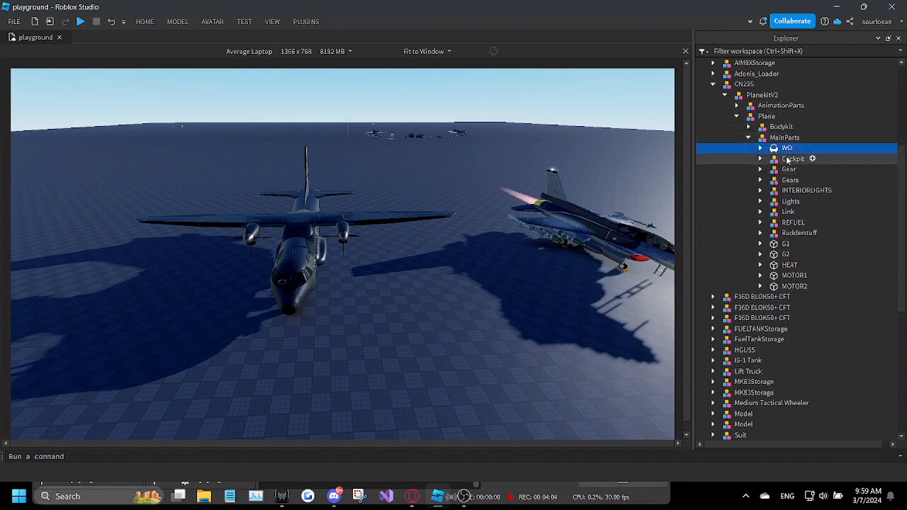
# Step: Check the Cockpit and Gear models in the CN235's MainParts and delete the Gear model
pyautogui.click(760, 159)
pyautogui.click(760, 159)
pyautogui.click(760, 169)
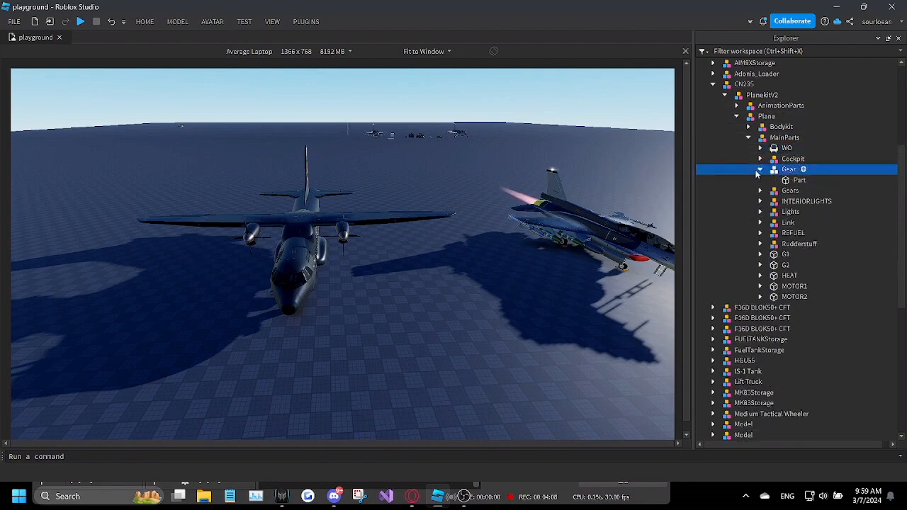
pyautogui.press('Delete')
pyautogui.click(760, 170)
pyautogui.click(759, 169)
# Step: Examine the contents of the INTERIORLIGHTS, Link, REFUEL and Rudderstuff models in the CN235's MainParts
pyautogui.click(775, 180)
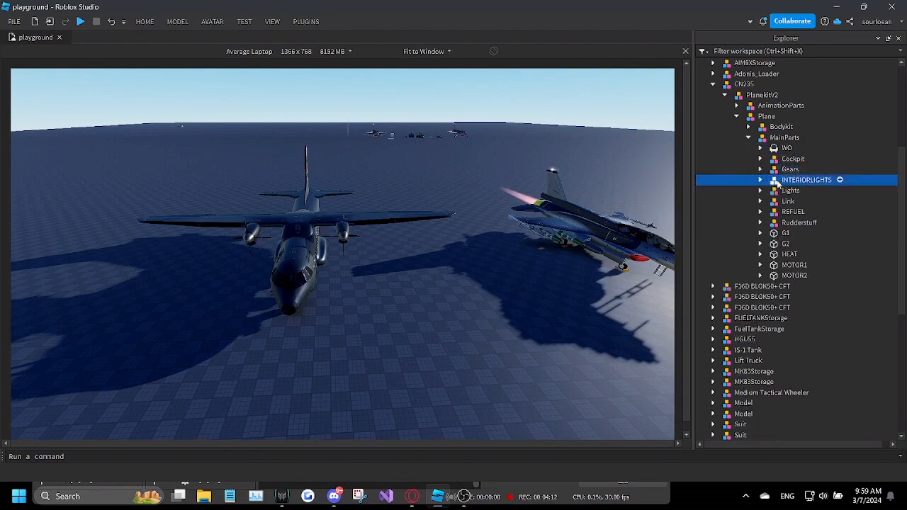
pyautogui.click(760, 180)
pyautogui.click(760, 180)
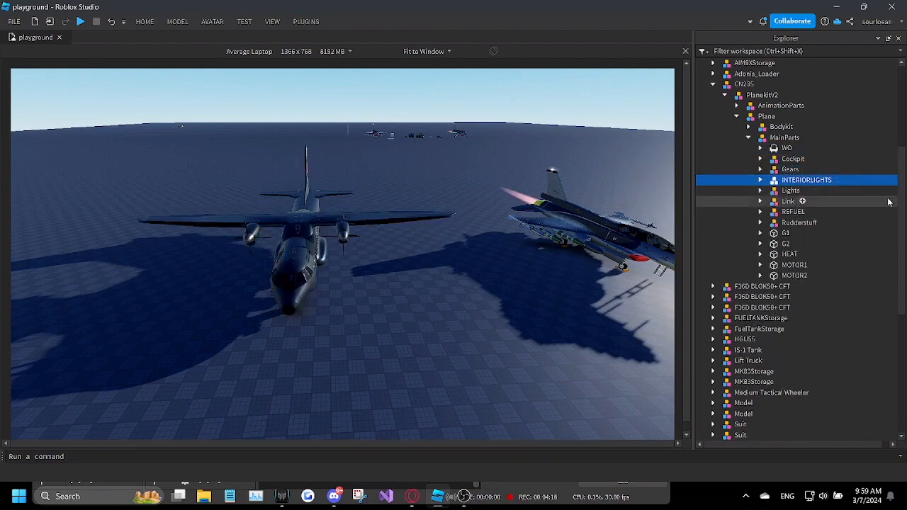
pyautogui.click(760, 202)
pyautogui.click(760, 202)
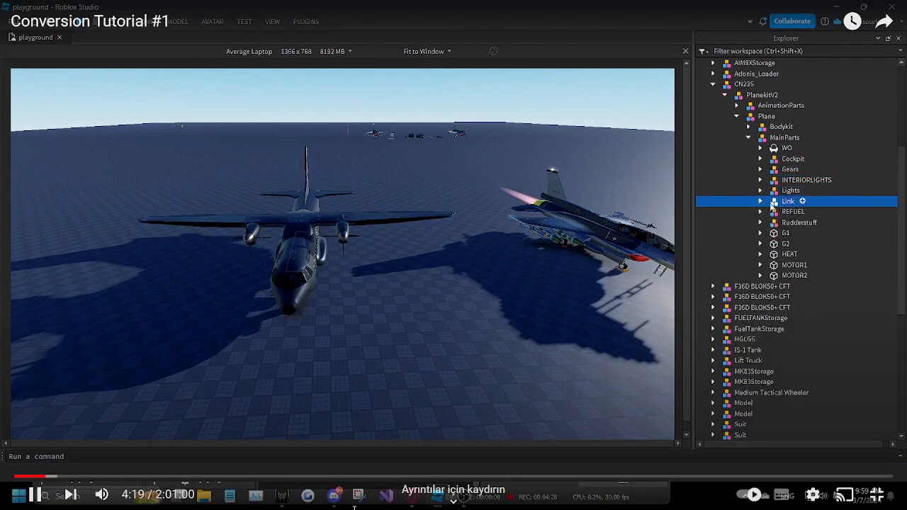
pyautogui.click(769, 212)
pyautogui.click(760, 212)
pyautogui.click(760, 212)
pyautogui.click(779, 224)
pyautogui.click(759, 223)
pyautogui.click(759, 224)
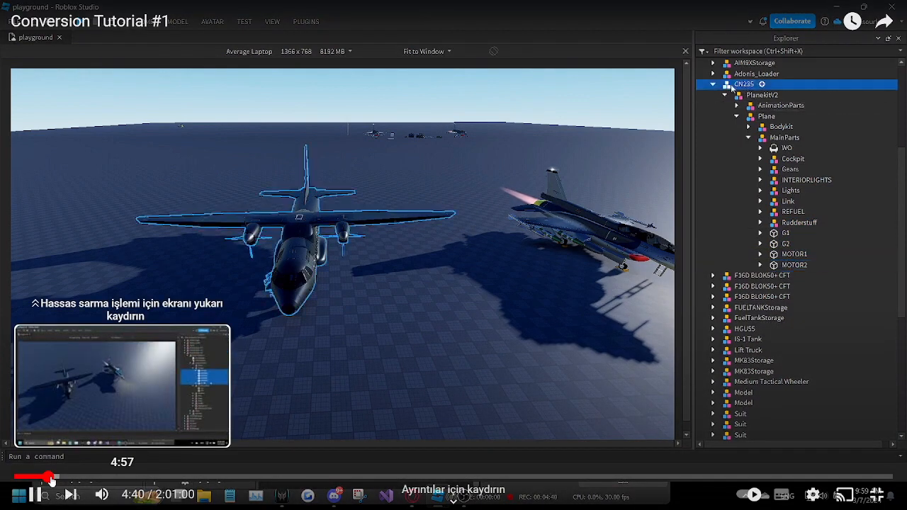
pyautogui.click(50, 478)
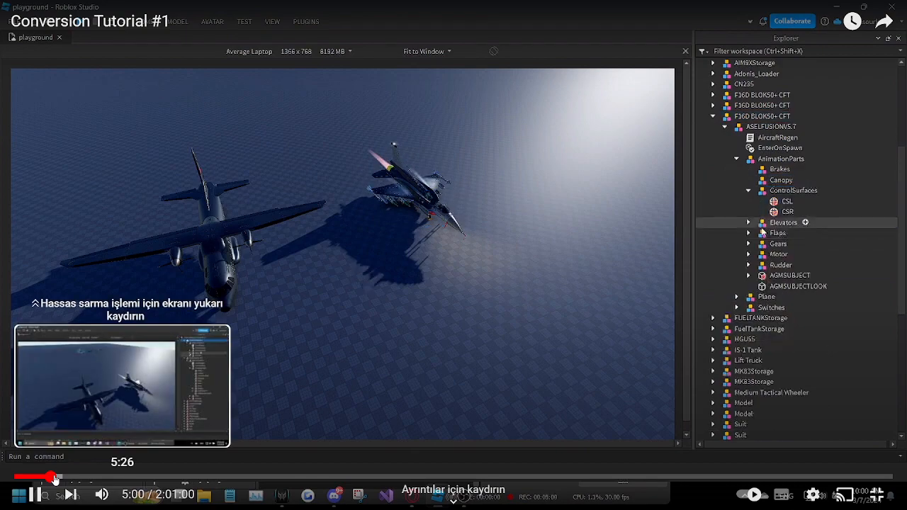
pyautogui.click(55, 479)
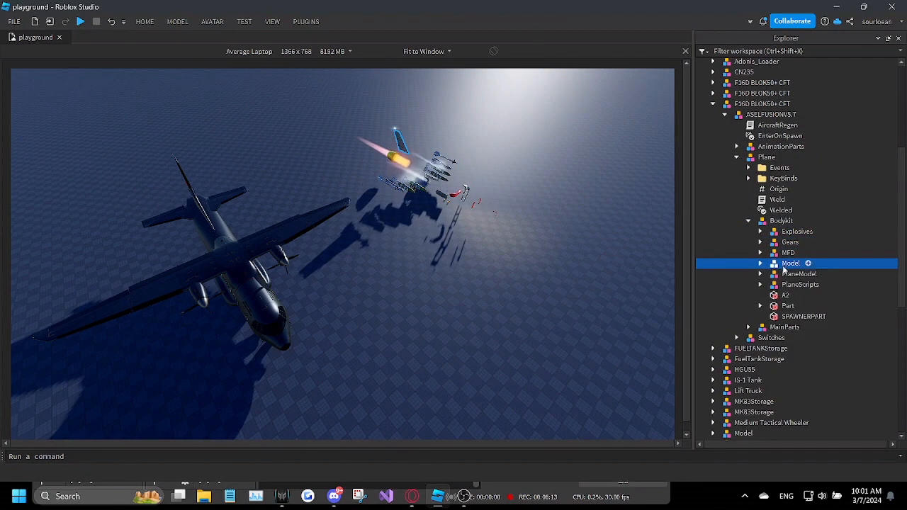
# Step: Delete the Model group from the Bodykit of the F16D's ASELFUSIONV5.7 kit and collapse its Plane model
pyautogui.click(788, 265)
pyautogui.click(761, 264)
pyautogui.press('Delete')
pyautogui.press('Down')
pyautogui.press('Down')
pyautogui.press('Down')
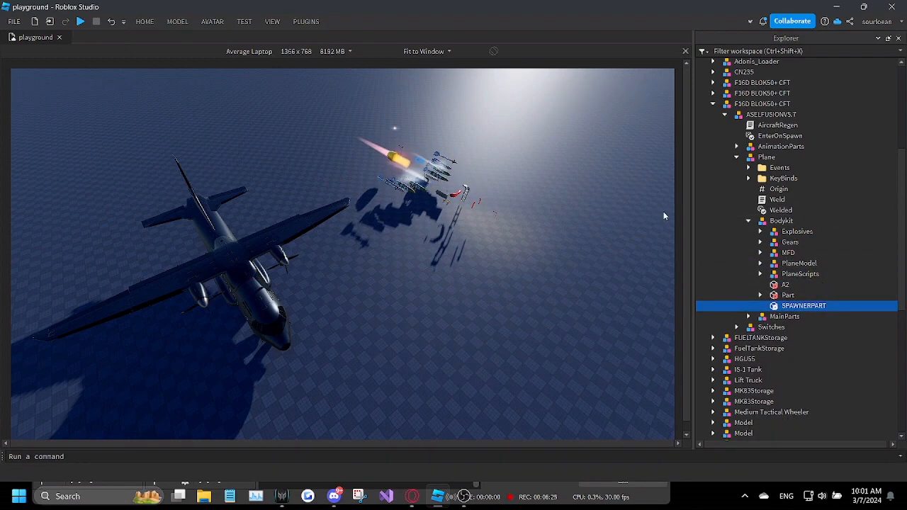
pyautogui.click(737, 156)
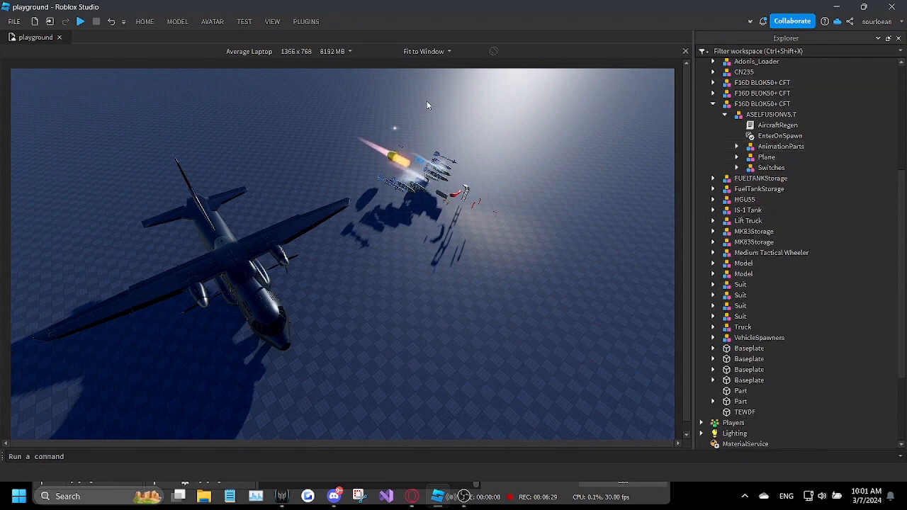
# Step: Expand the AnimationParts of both the F16D's ASELFUSIONV5.7 kit and the CN235's PlanekitV2 to compare their groups
pyautogui.moveTo(427, 104); pyautogui.dragTo(465, 156, button='right')
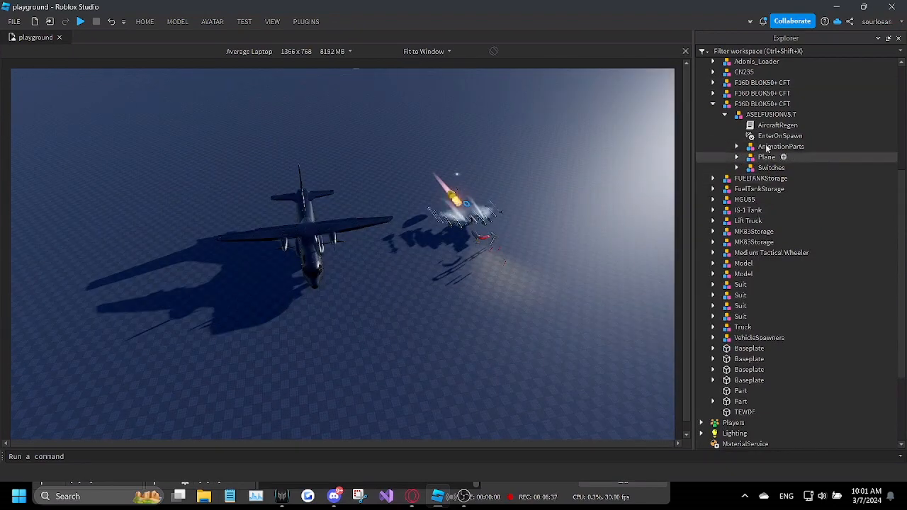
pyautogui.click(740, 144)
pyautogui.click(737, 146)
pyautogui.click(312, 251)
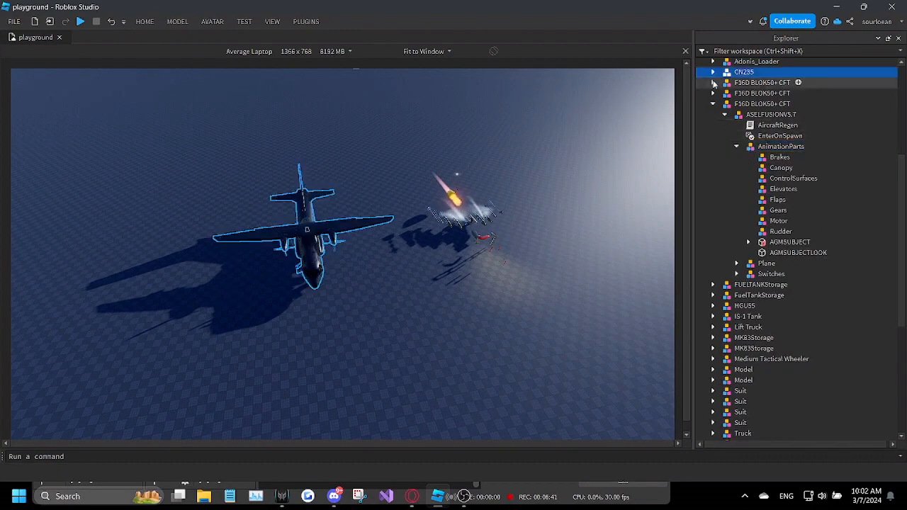
pyautogui.click(712, 72)
pyautogui.click(737, 104)
pyautogui.click(738, 94)
pyautogui.scroll(-2, 818, 119)
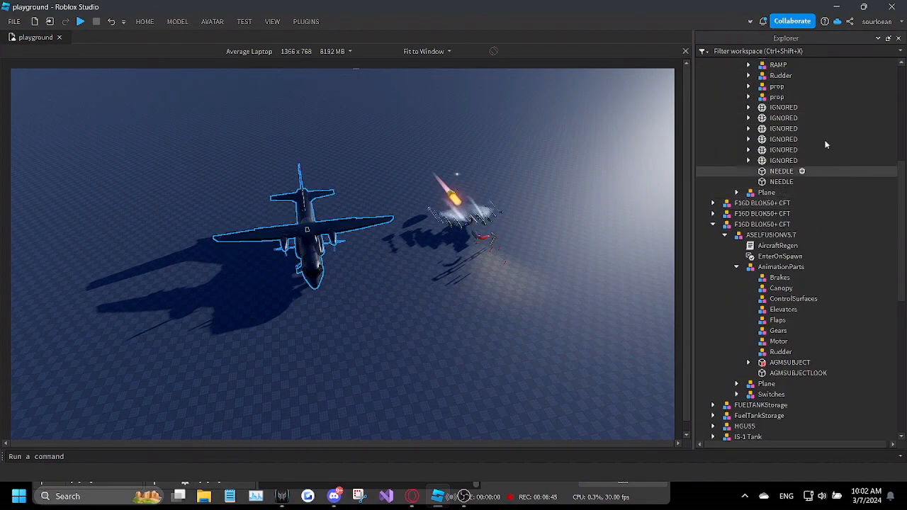
# Step: Identify the CN235's two wing flap meshes among the IGNORED parts and move them into the F16D kit's Flaps group
pyautogui.click(782, 107)
pyautogui.press('f')
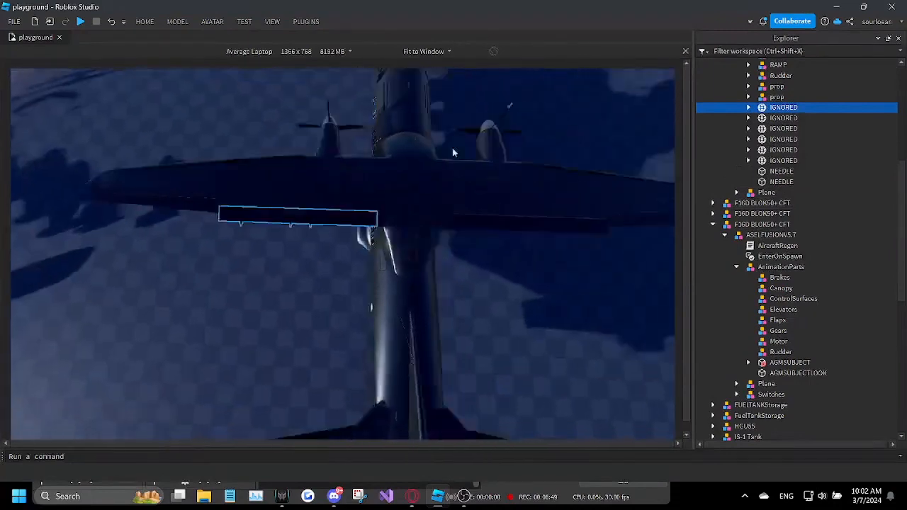
pyautogui.click(783, 117)
pyautogui.click(782, 108)
pyautogui.click(780, 129)
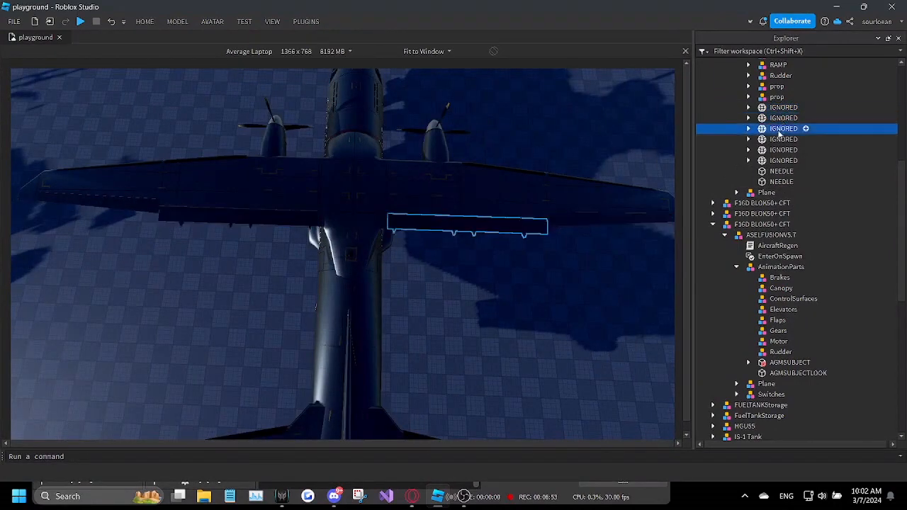
pyautogui.moveTo(773, 109); pyautogui.dragTo(783, 320)
# Step: Rename the two meshes in the Flaps group as RightFlap and LeftFlap according to their wing side
pyautogui.click(775, 310)
pyautogui.rightClick(774, 310)
pyautogui.click(779, 83)
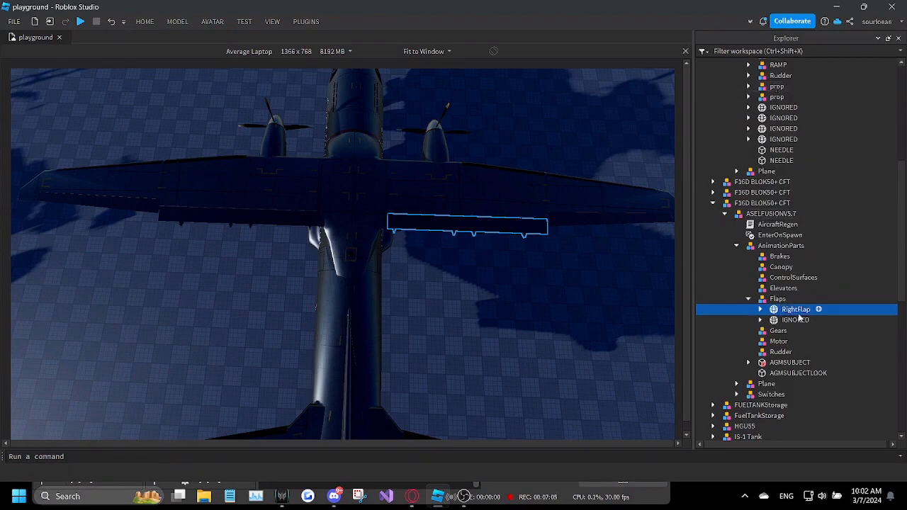
pyautogui.rightClick(798, 320)
pyautogui.click(765, 89)
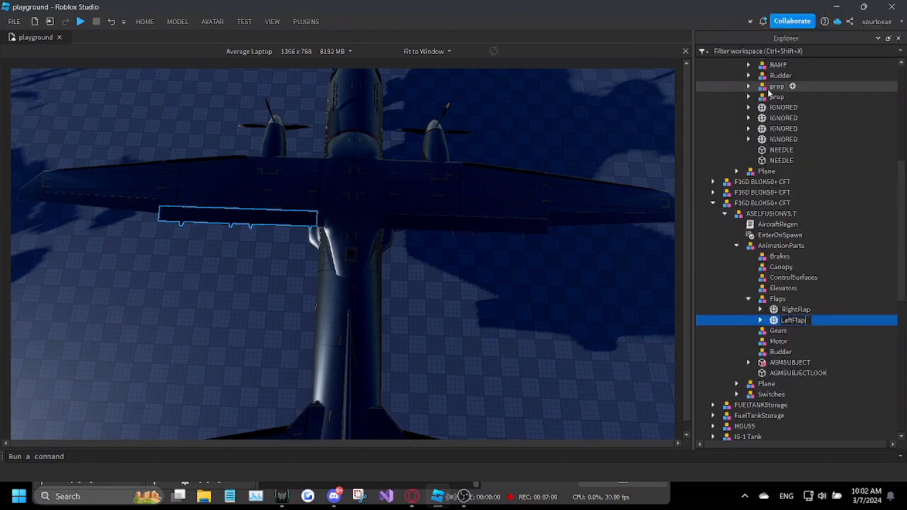
pyautogui.write('LeftFlap')
pyautogui.press('Return')
# Step: Select the two outer-wing aileron meshes in the CN235's AnimationParts and move them into the F16D kit's AnimationParts
pyautogui.scroll(3, 837, 159)
pyautogui.click(779, 198)
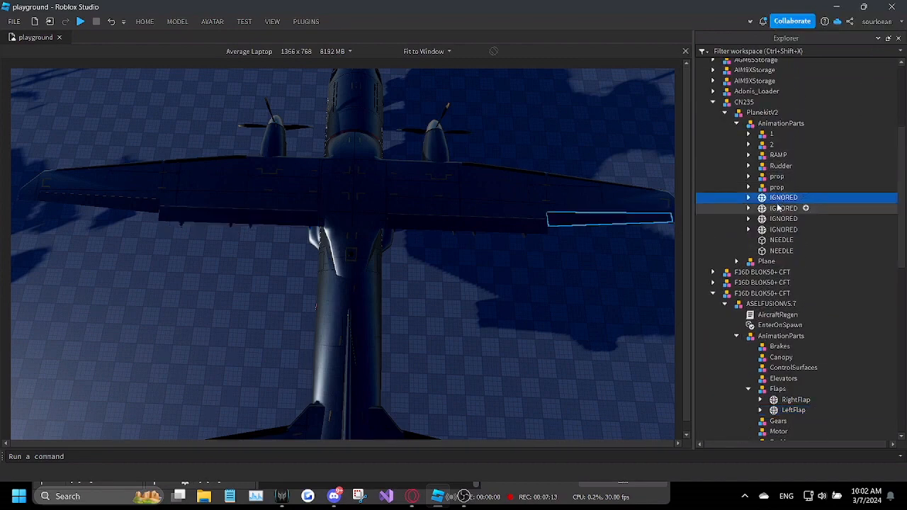
pyautogui.keyDown('ctrl'); pyautogui.click(781, 219); pyautogui.keyUp('ctrl')
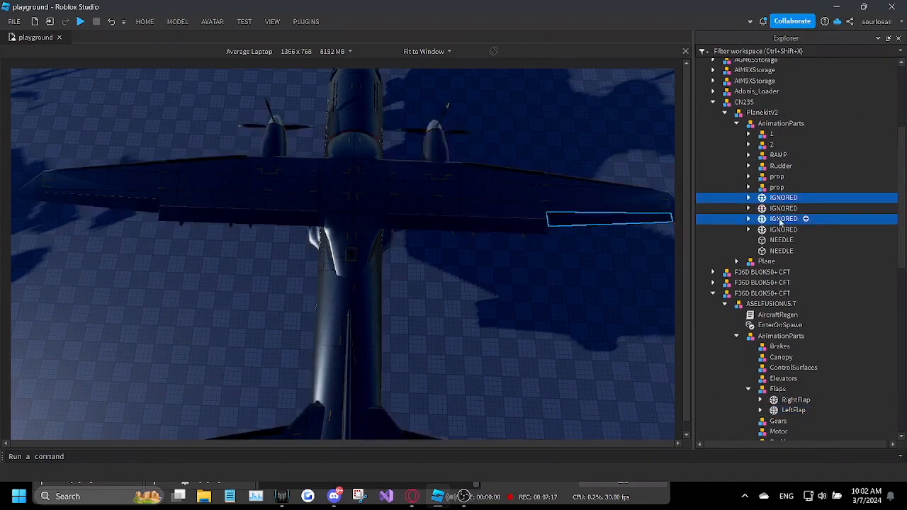
pyautogui.keyDown('ctrl'); pyautogui.click(781, 220); pyautogui.keyUp('ctrl')
pyautogui.keyDown('ctrl'); pyautogui.click(782, 231); pyautogui.keyUp('ctrl')
pyautogui.scroll(-5, 808, 229)
pyautogui.moveTo(771, 231); pyautogui.dragTo(826, 228)
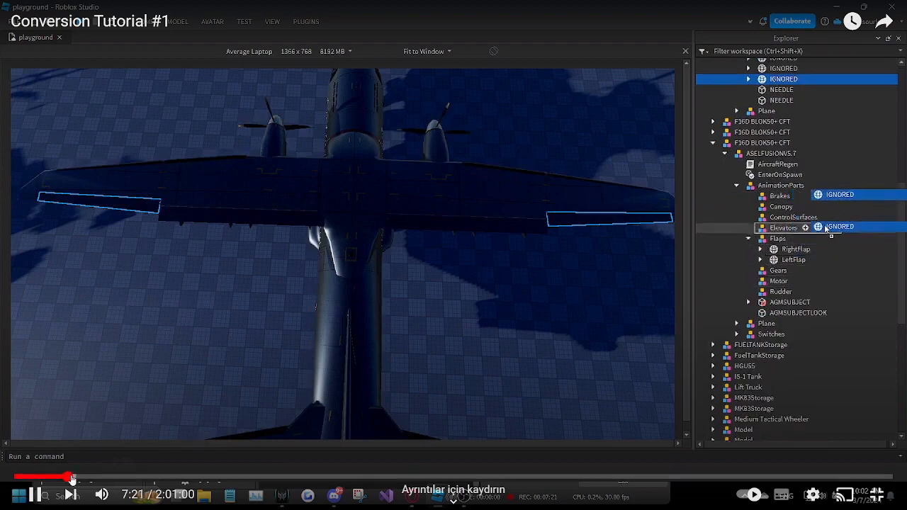
pyautogui.moveTo(72, 479); pyautogui.dragTo(78, 480)
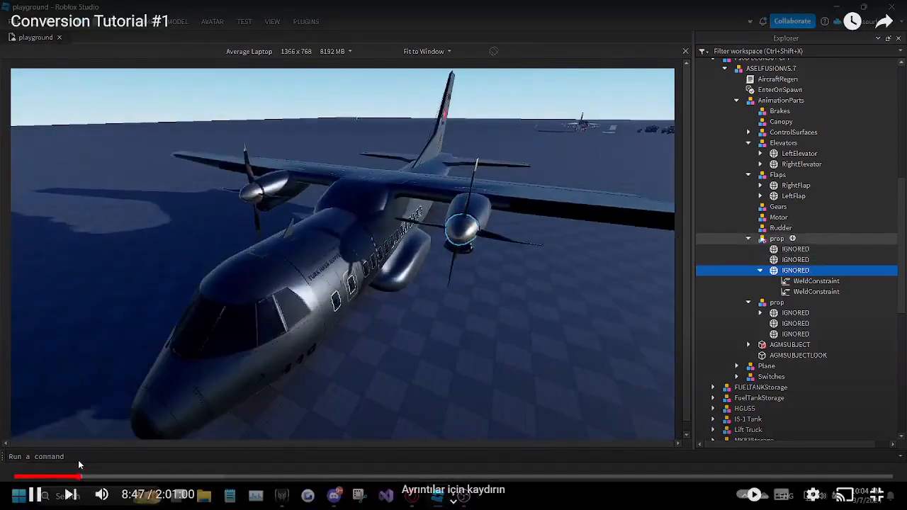
pyautogui.click(80, 477)
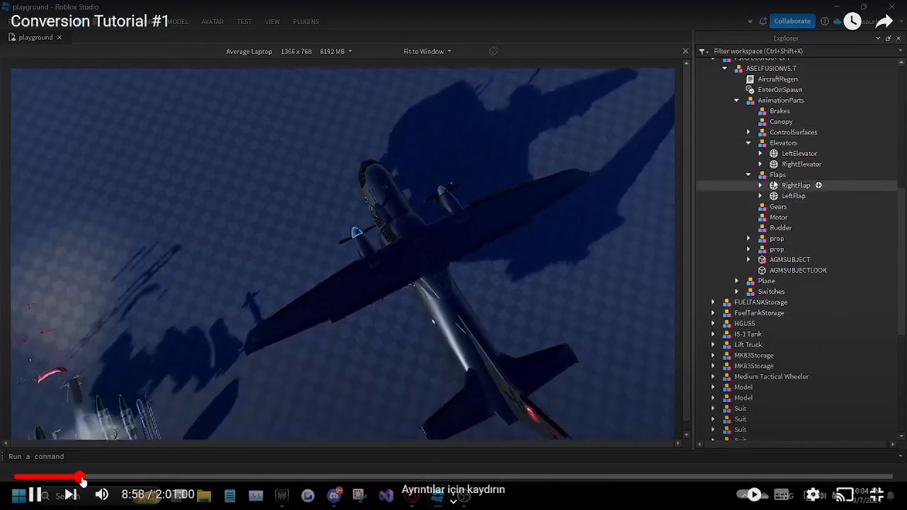
pyautogui.click(81, 478)
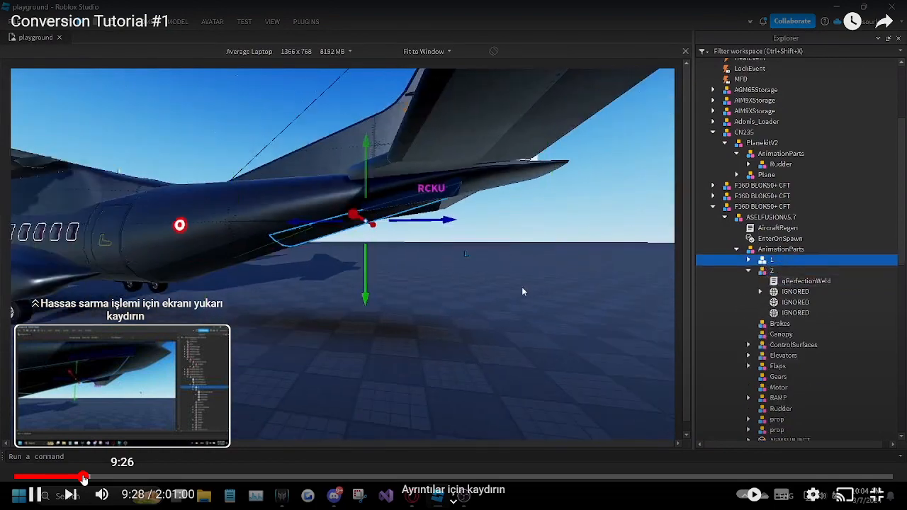
pyautogui.moveTo(83, 479); pyautogui.dragTo(89, 479)
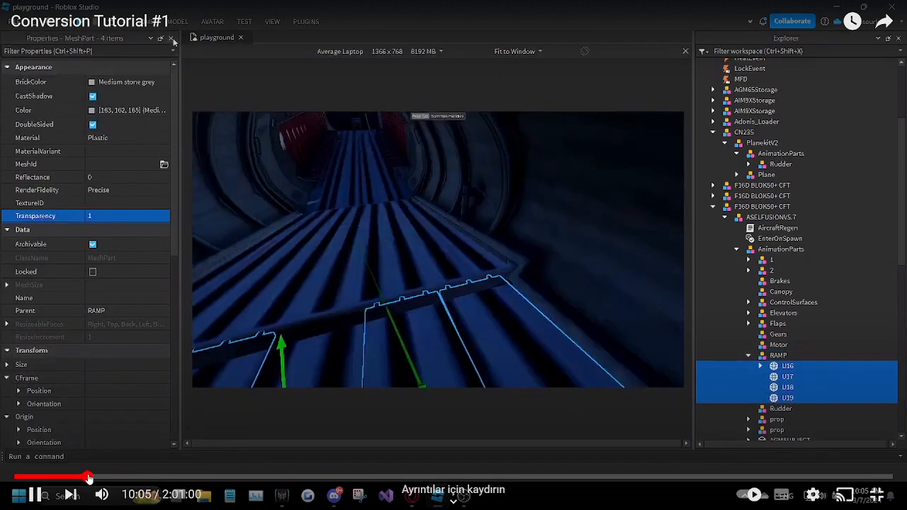
pyautogui.click(278, 401)
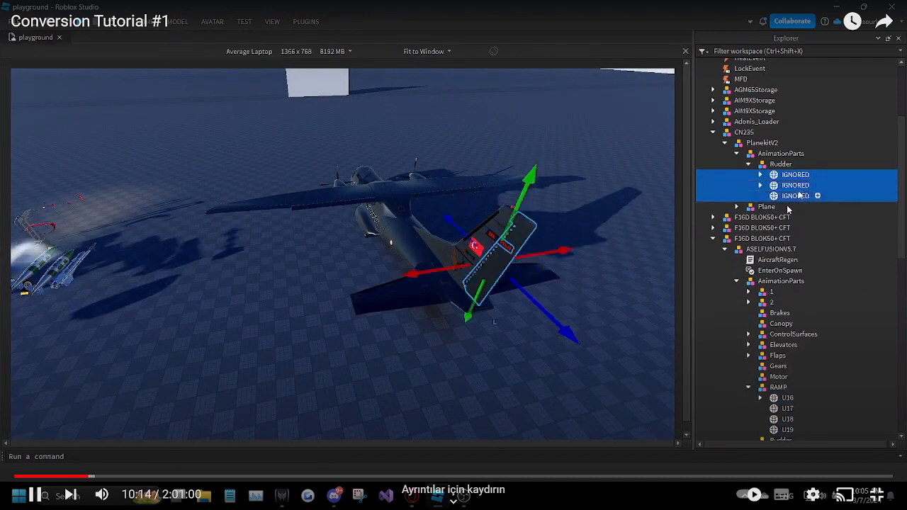
pyautogui.click(92, 476)
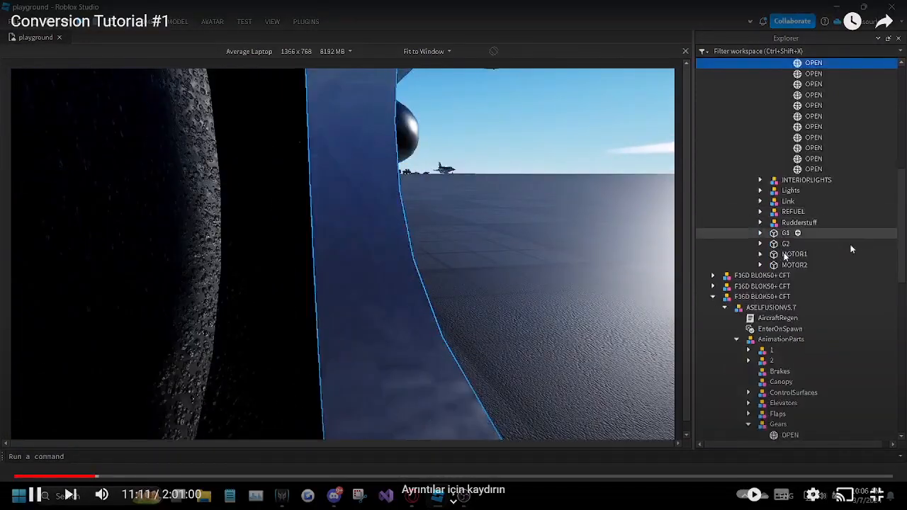
pyautogui.click(100, 478)
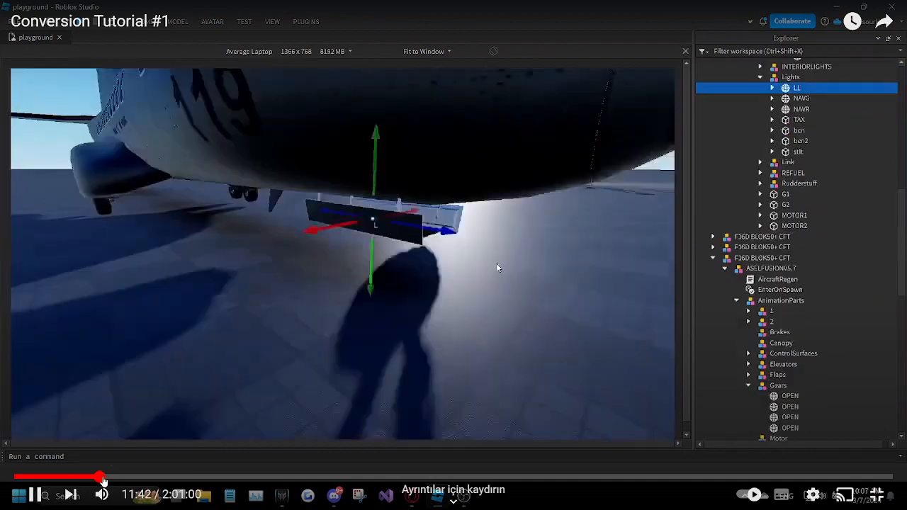
pyautogui.click(104, 479)
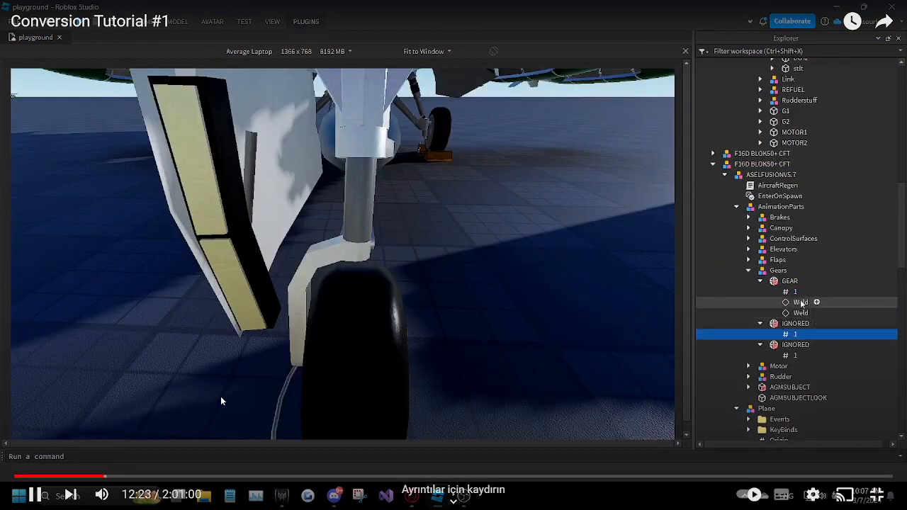
pyautogui.press('space')
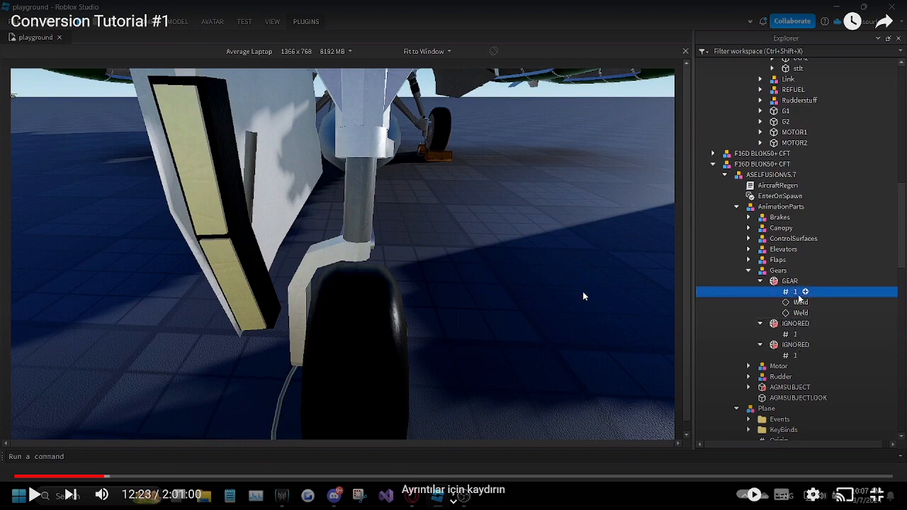
pyautogui.click(358, 267)
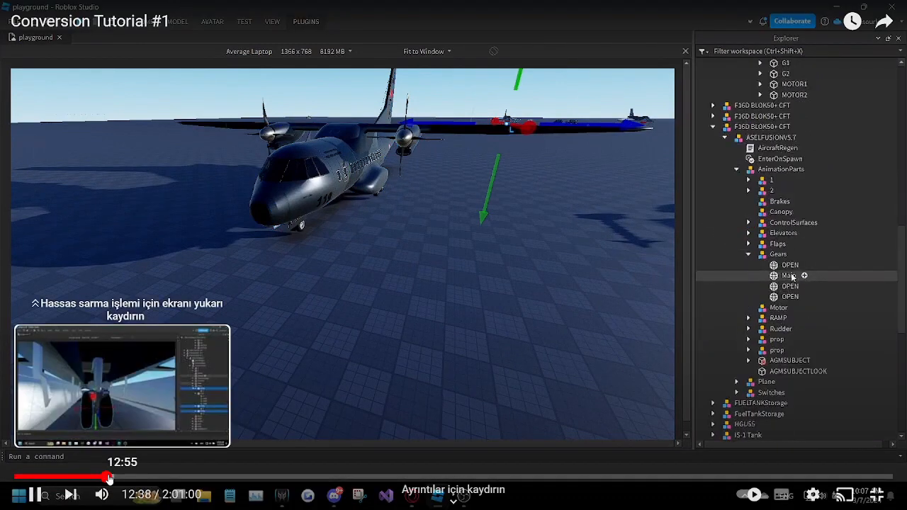
pyautogui.click(108, 477)
pyautogui.click(112, 477)
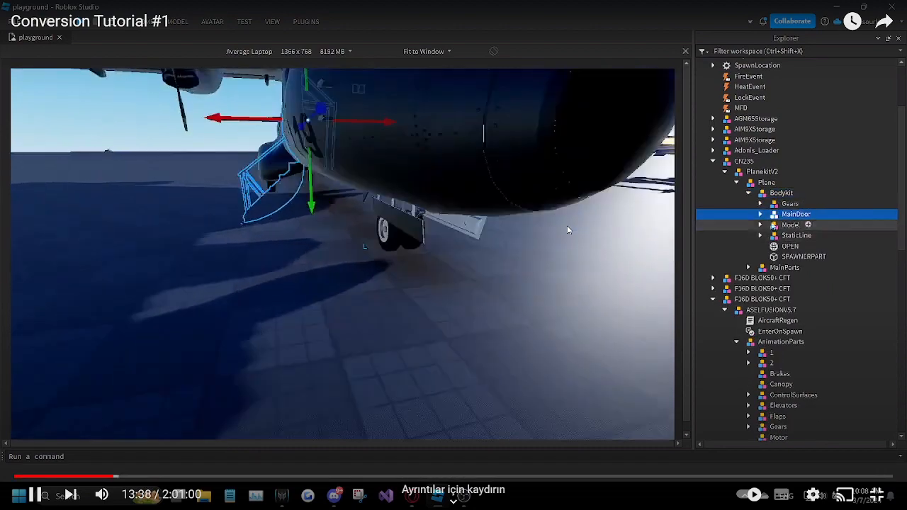
pyautogui.moveTo(116, 476)
pyautogui.mouseDown()
pyautogui.moveTo(103, 477)
pyautogui.moveTo(120, 477)
pyautogui.mouseUp()
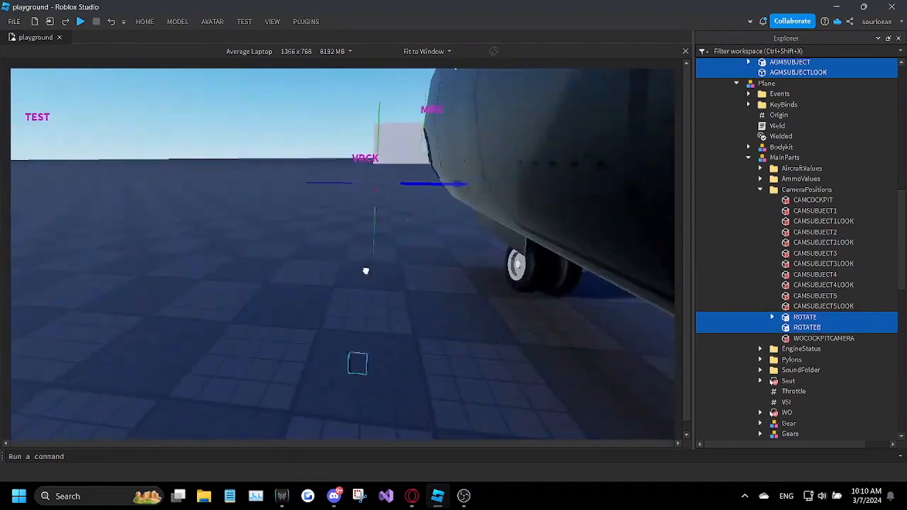
# Step: Inspect the Motor inside the ROTATE part of the kit's CameraPositions folder
pyautogui.click(771, 317)
pyautogui.click(813, 327)
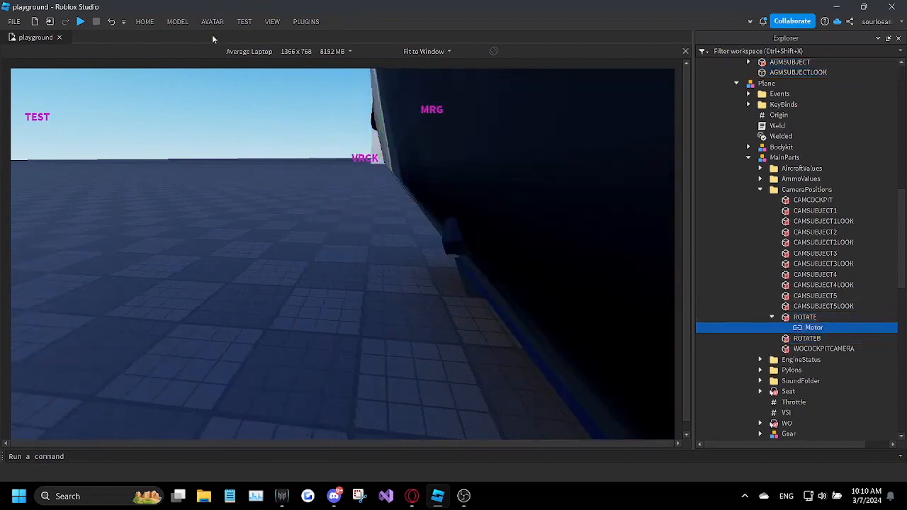
pyautogui.click(272, 22)
pyautogui.click(55, 58)
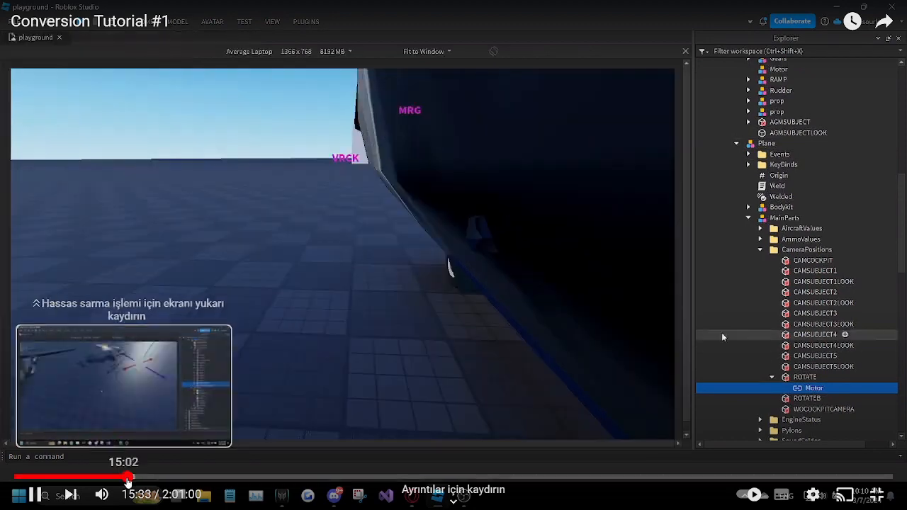
pyautogui.click(125, 476)
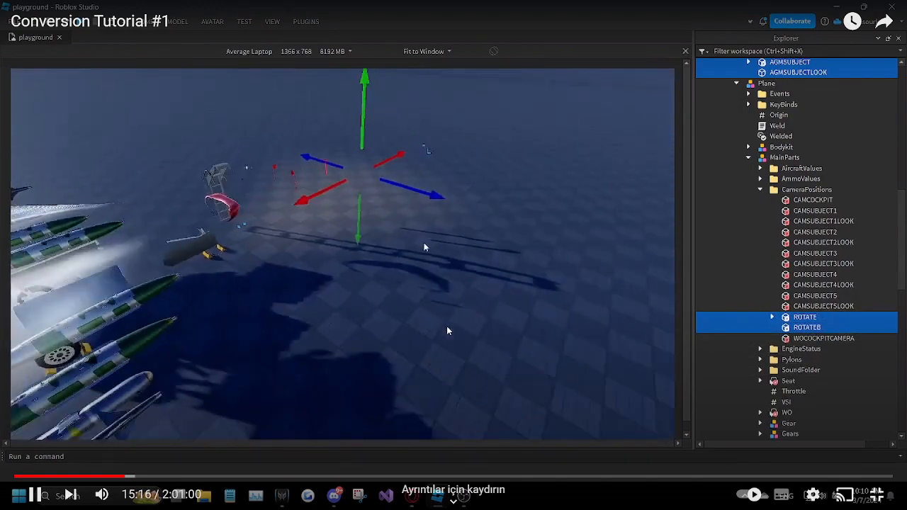
pyautogui.click(447, 327)
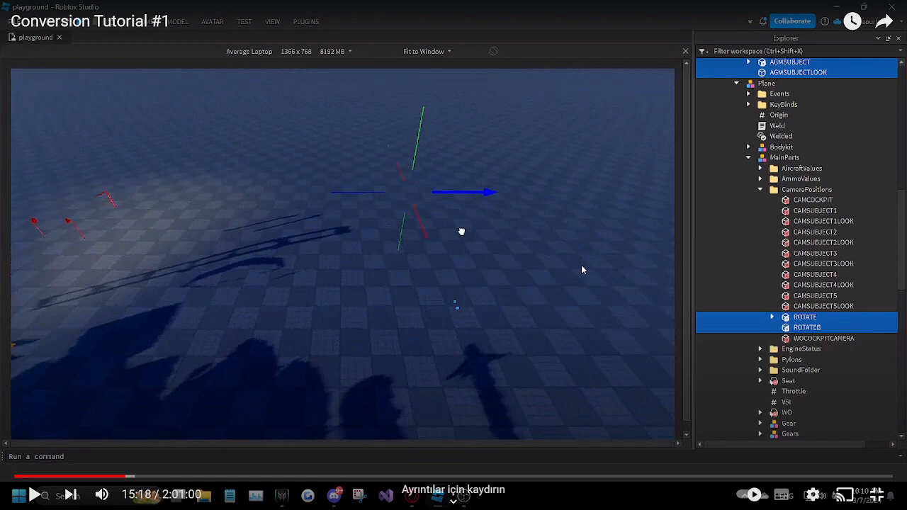
pyautogui.click(530, 218)
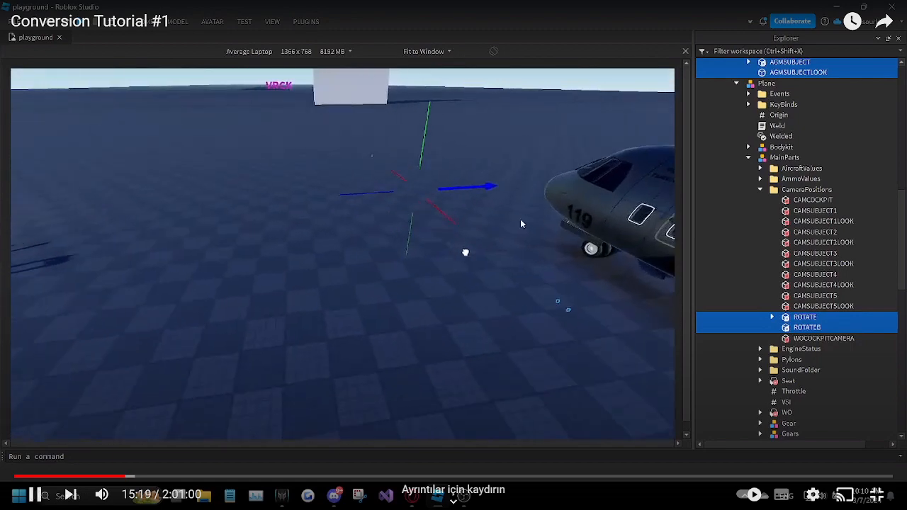
pyautogui.moveTo(126, 478); pyautogui.dragTo(136, 478)
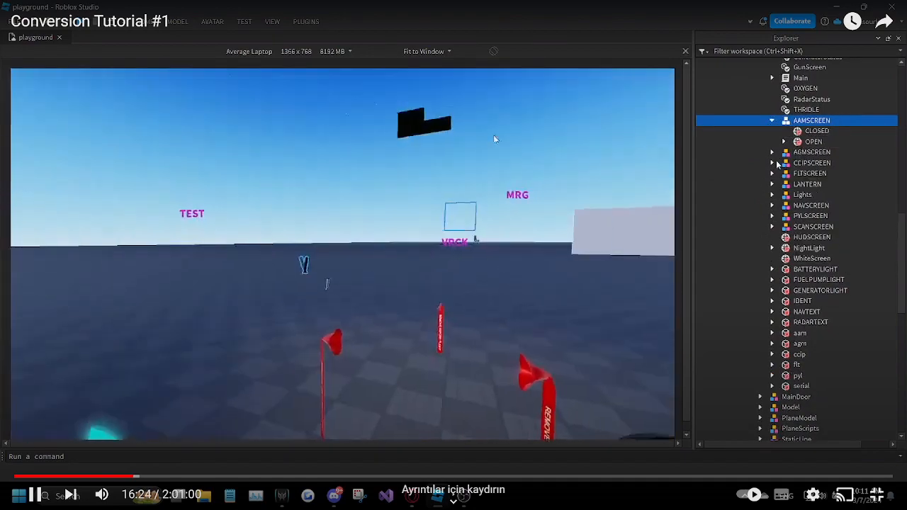
# Step: Select the AAMSCREEN, AGMSCREEN, CCIPSCREEN, FLTSCREEN, NAVSCREEN and PYLSCREEN models in the kit's MFD group
pyautogui.click(781, 209)
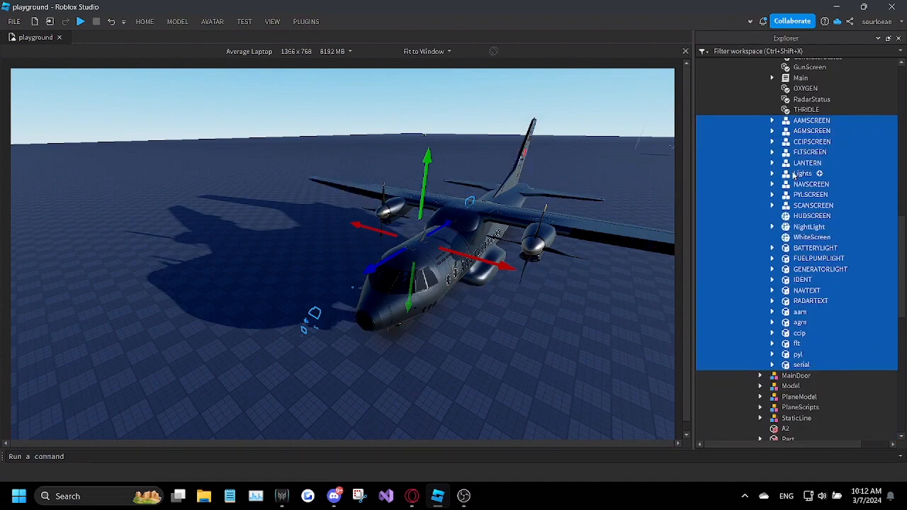
pyautogui.scroll(5, 793, 170)
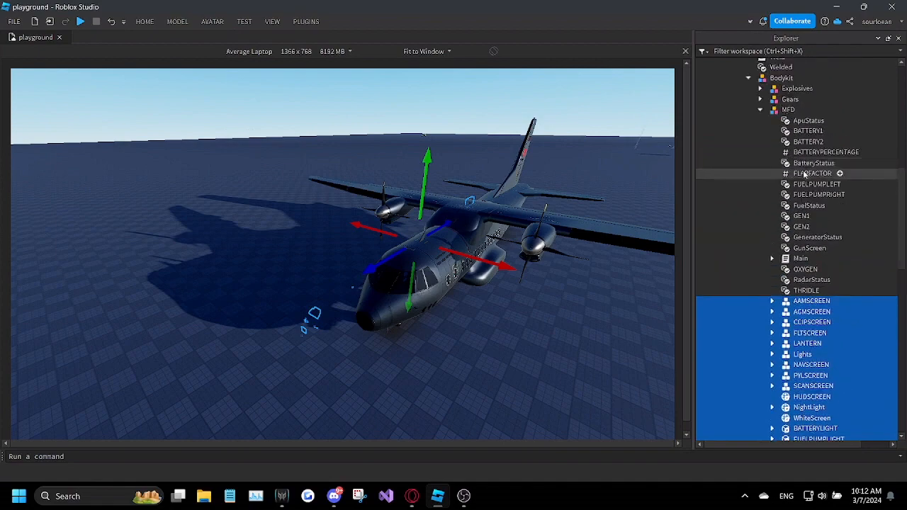
pyautogui.scroll(-3, 801, 179)
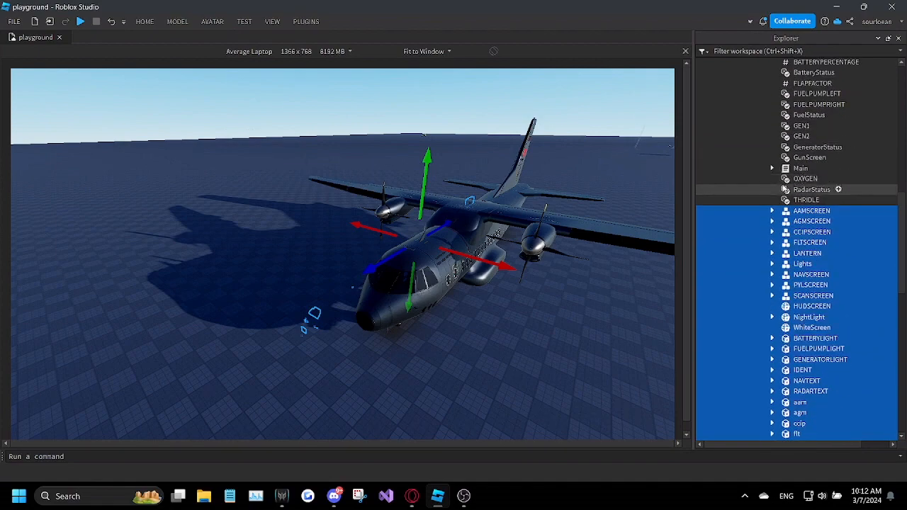
pyautogui.click(806, 212)
pyautogui.press('f')
pyautogui.moveTo(516, 252); pyautogui.dragTo(516, 252, button='right')
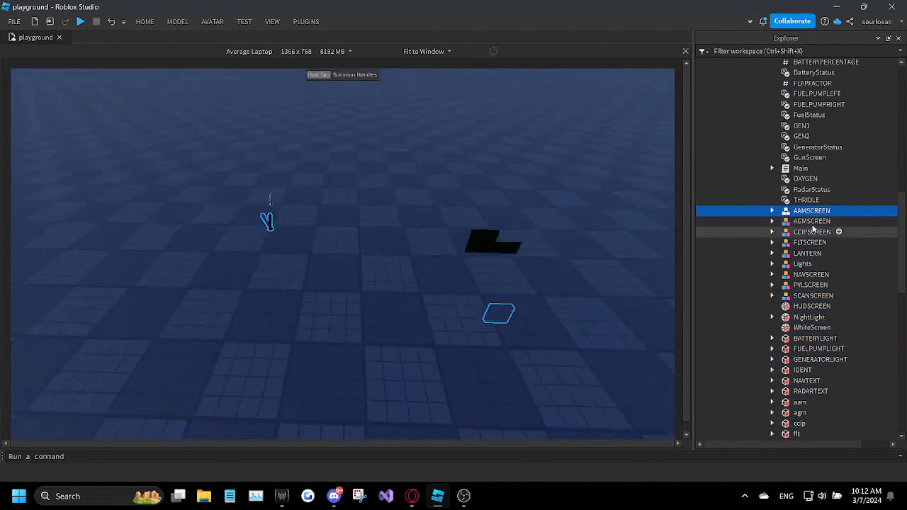
pyautogui.click(800, 224)
pyautogui.click(802, 215)
pyautogui.keyDown('ctrl'); pyautogui.click(805, 223); pyautogui.keyUp('ctrl')
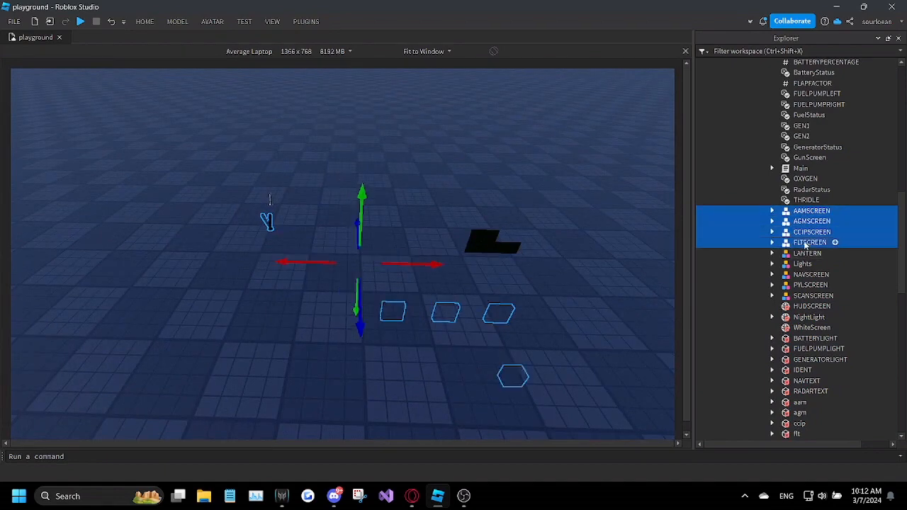
pyautogui.keyDown('ctrl'); pyautogui.click(807, 275); pyautogui.keyUp('ctrl')
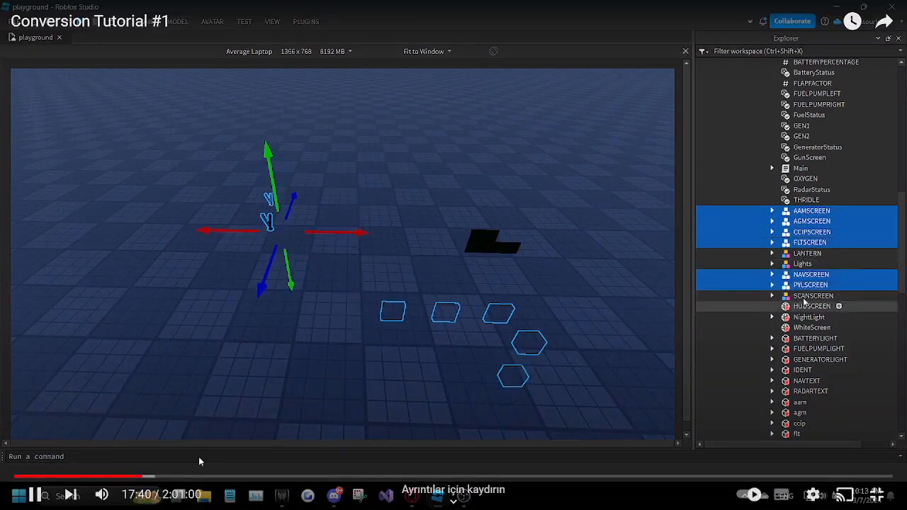
pyautogui.click(147, 478)
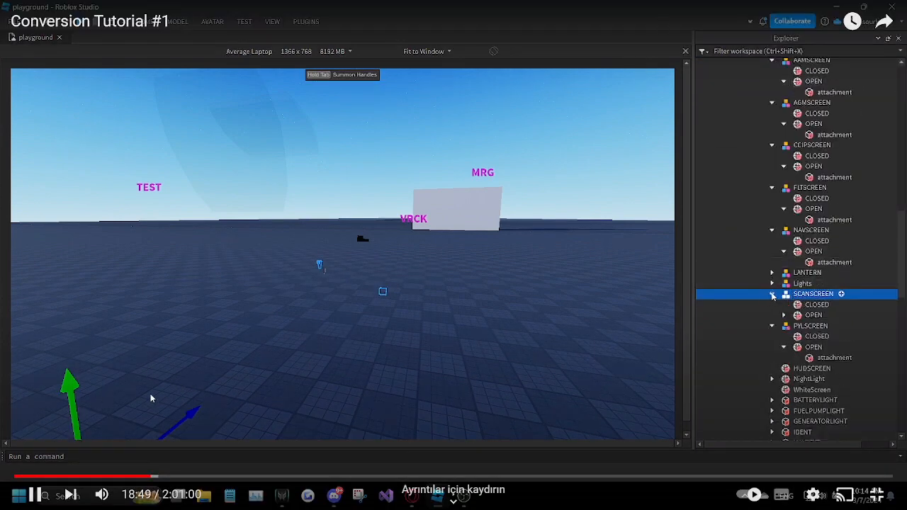
pyautogui.click(158, 475)
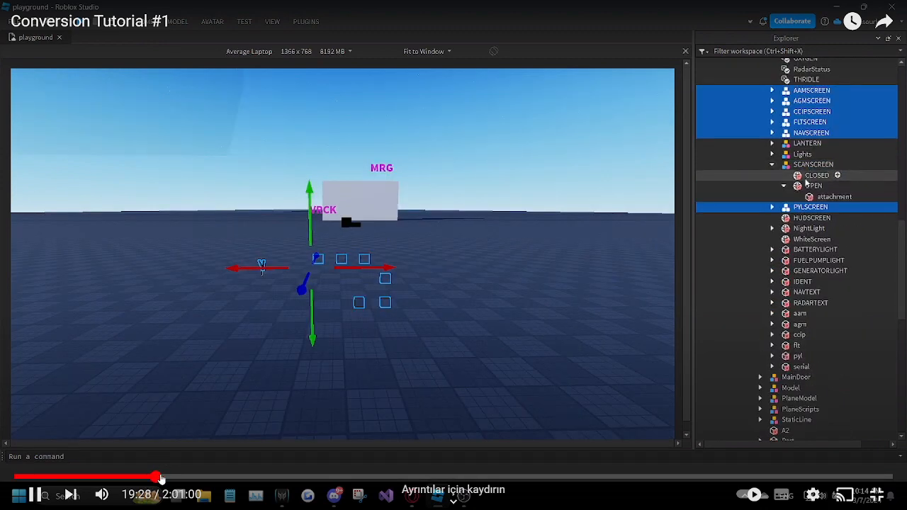
pyautogui.click(162, 477)
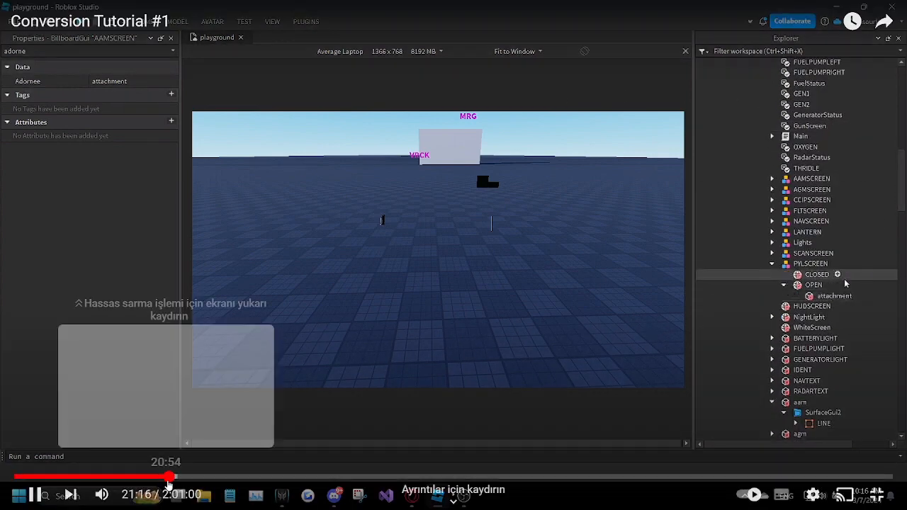
pyautogui.click(170, 476)
pyautogui.click(173, 476)
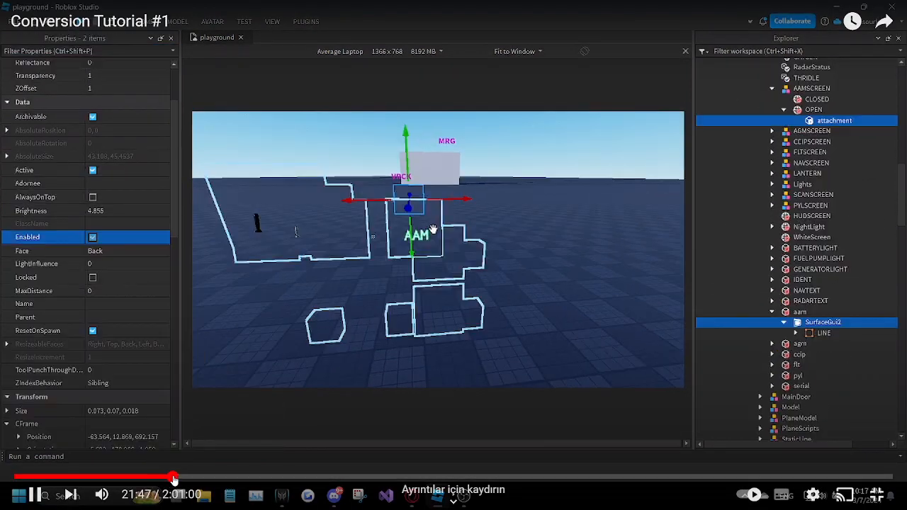
pyautogui.click(182, 476)
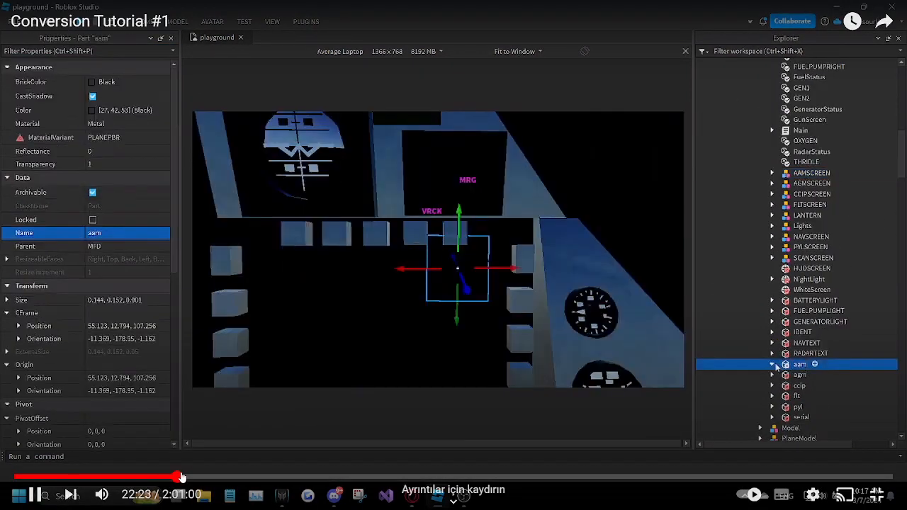
pyautogui.moveTo(182, 476); pyautogui.dragTo(199, 476)
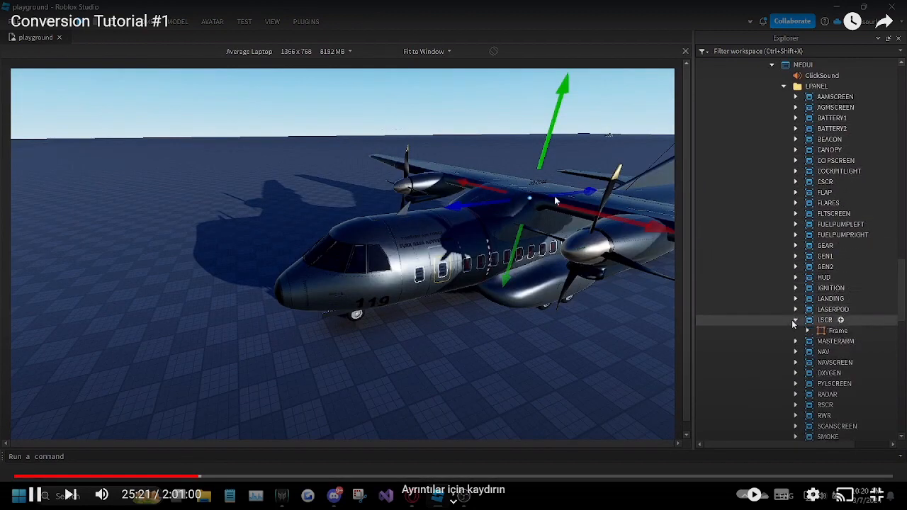
pyautogui.moveTo(183, 476); pyautogui.dragTo(227, 477)
pyautogui.click(216, 478)
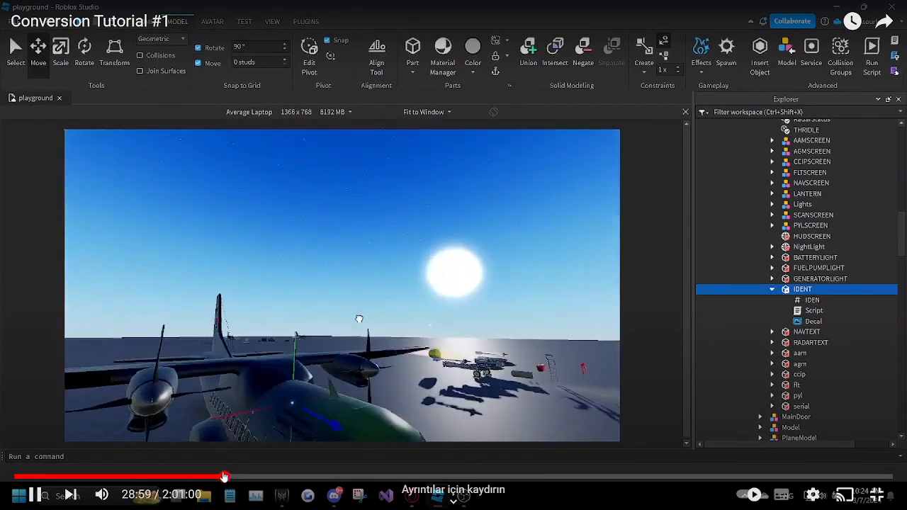
pyautogui.click(223, 478)
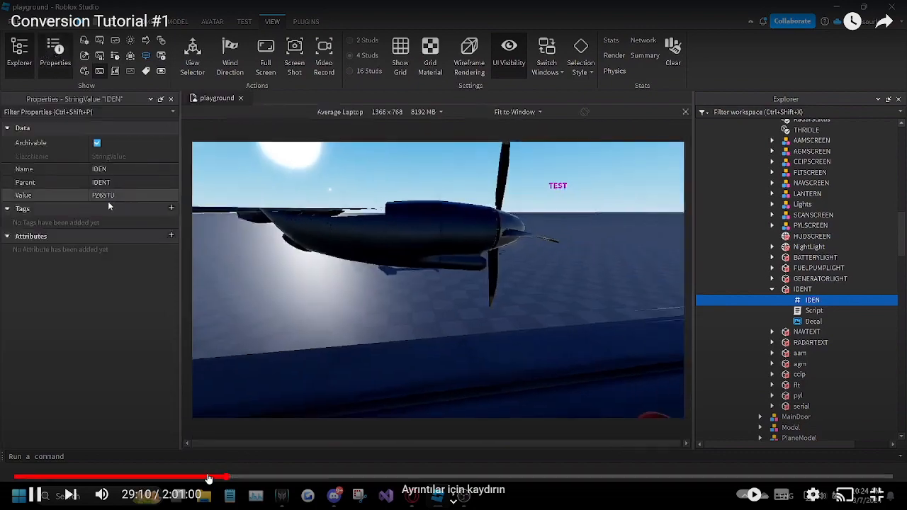
pyautogui.click(231, 482)
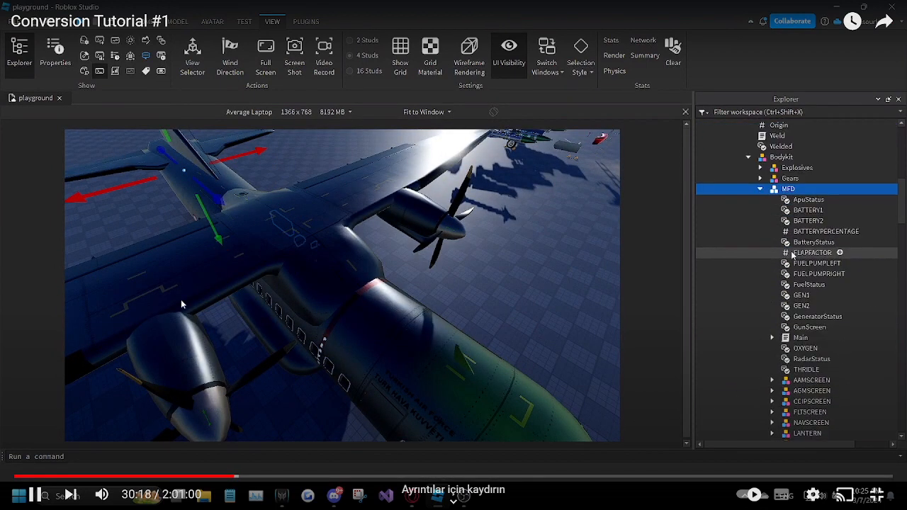
pyautogui.moveTo(242, 482); pyautogui.dragTo(241, 478)
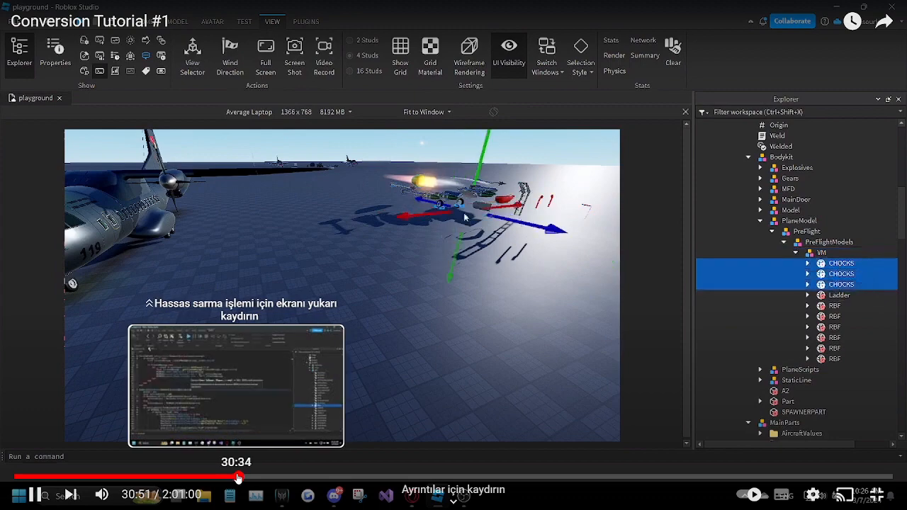
pyautogui.moveTo(240, 479); pyautogui.dragTo(260, 478)
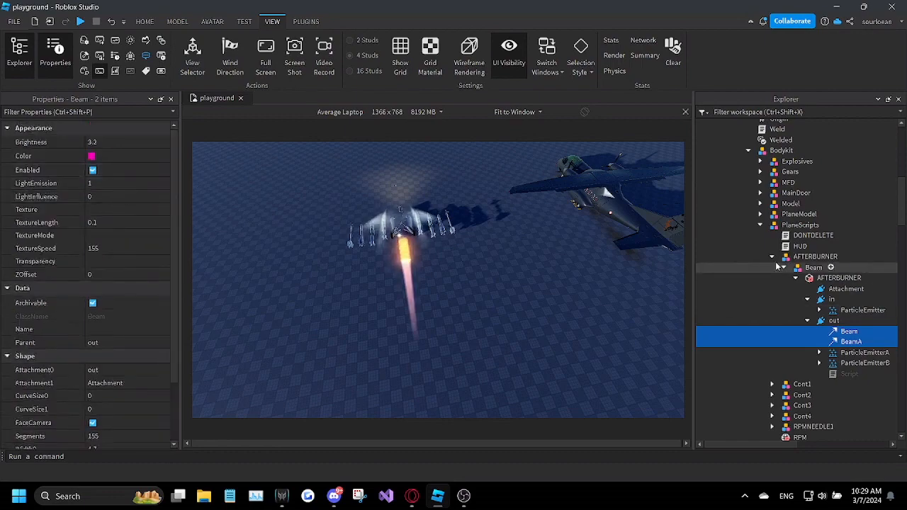
# Step: Search the DONTDELETE script in the kit's PlaneScripts for "afterburner"
pyautogui.doubleClick(802, 237)
pyautogui.click(552, 299)
pyautogui.hotkey('ctrl', 'f')
pyautogui.write('afterburner')
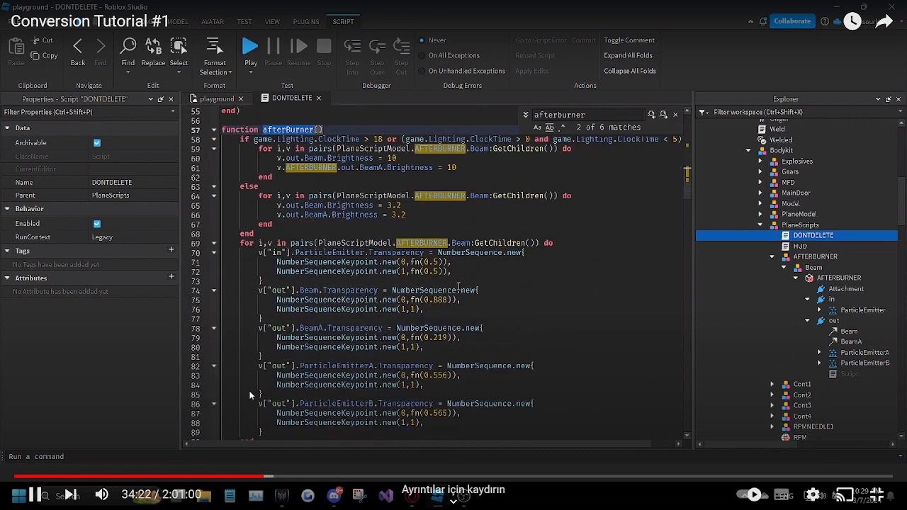
pyautogui.moveTo(266, 479); pyautogui.dragTo(272, 480)
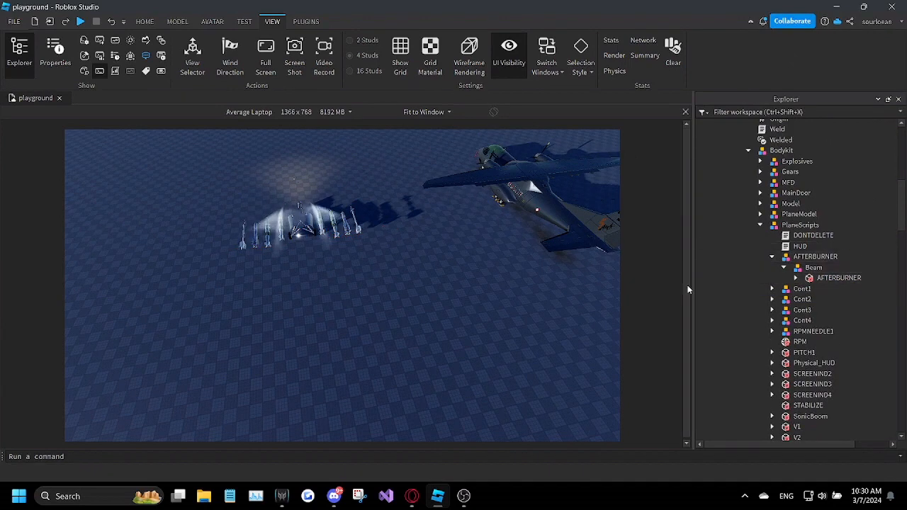
# Step: Search the DONTDELETE script in PlaneScripts for "particle"
pyautogui.doubleClick(803, 235)
pyautogui.hotkey('ctrl', 'f')
pyautogui.write('particle')
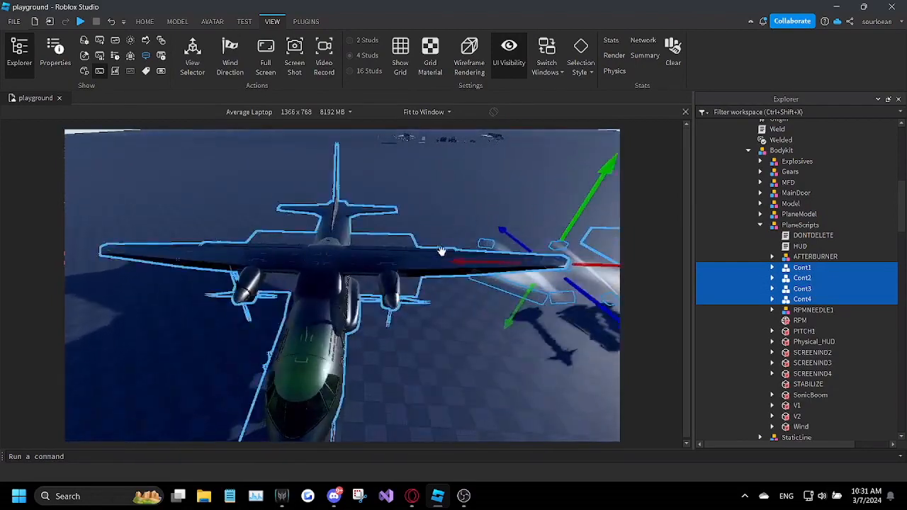
# Step: Move the selected Cont1 to Cont4 models sideways so they sit centred over the CN235's wing
pyautogui.moveTo(454, 263); pyautogui.dragTo(298, 274)
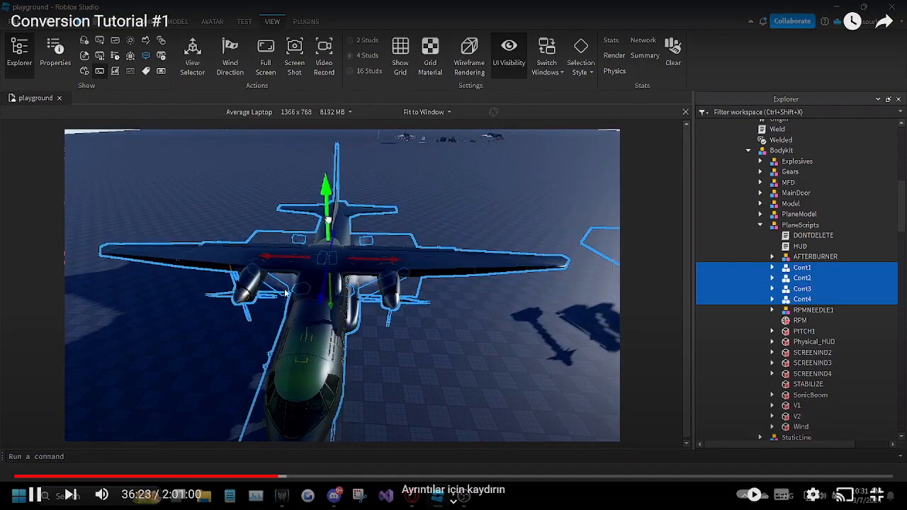
pyautogui.moveTo(280, 479); pyautogui.dragTo(283, 479)
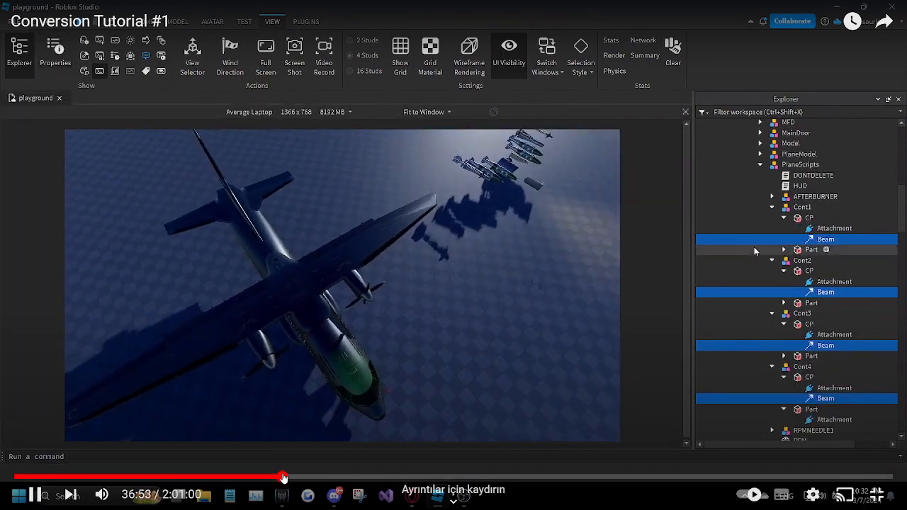
pyautogui.click(285, 478)
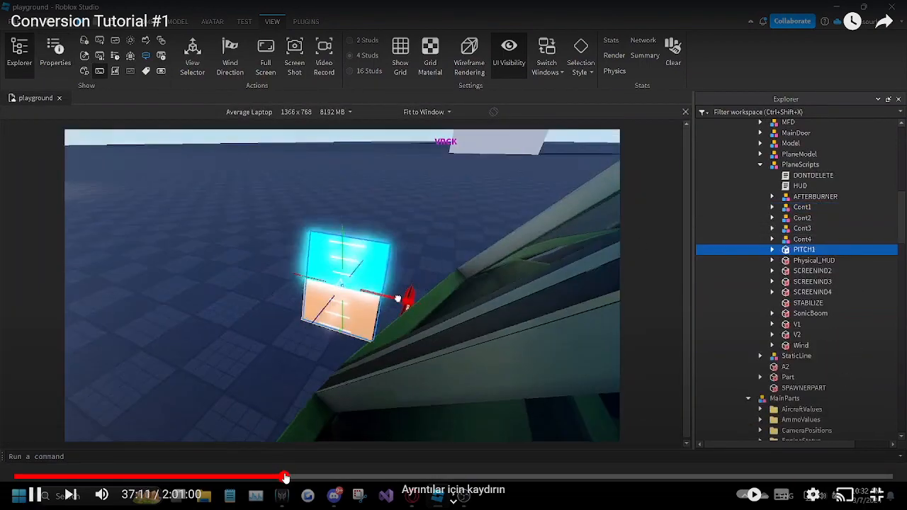
pyautogui.click(286, 478)
pyautogui.click(288, 479)
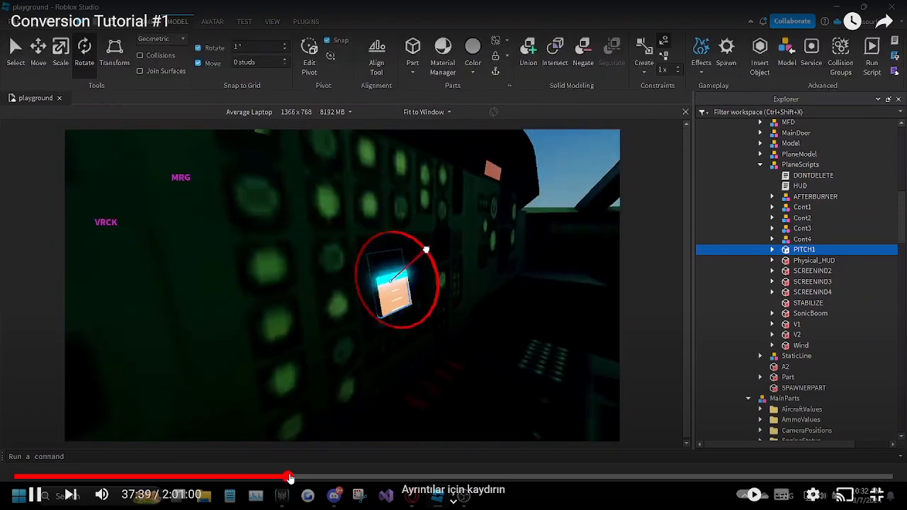
pyautogui.click(293, 478)
pyautogui.click(295, 478)
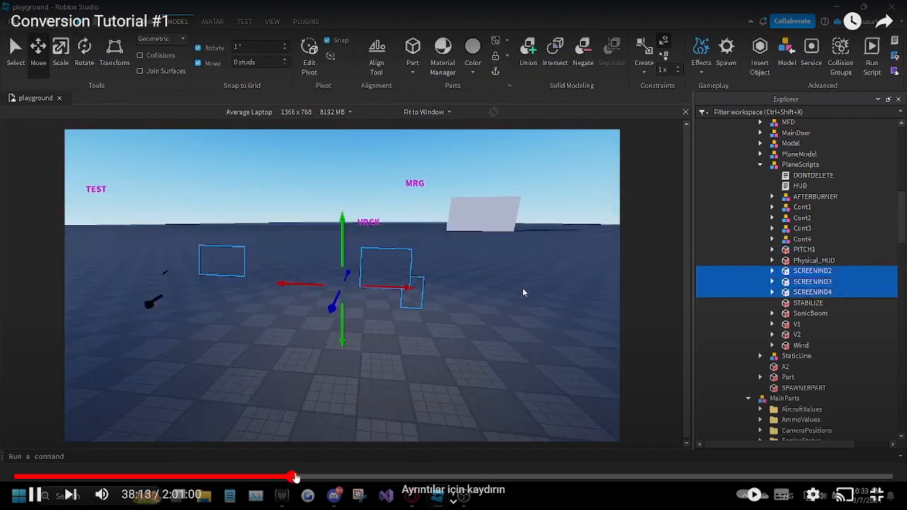
pyautogui.click(299, 478)
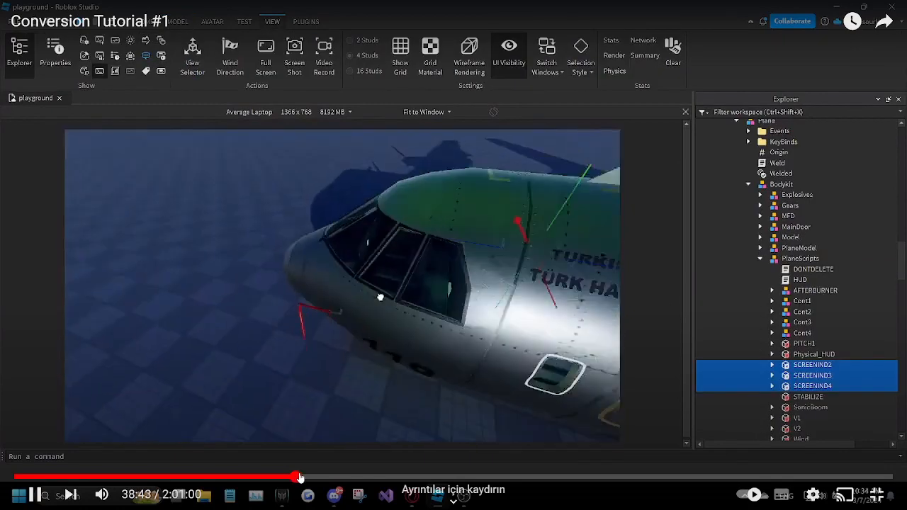
pyautogui.moveTo(304, 478); pyautogui.dragTo(304, 477)
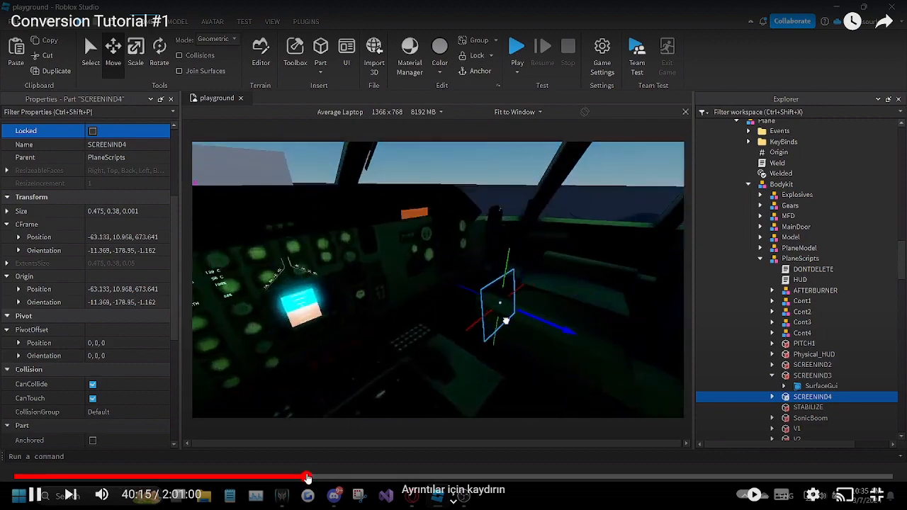
pyautogui.click(311, 478)
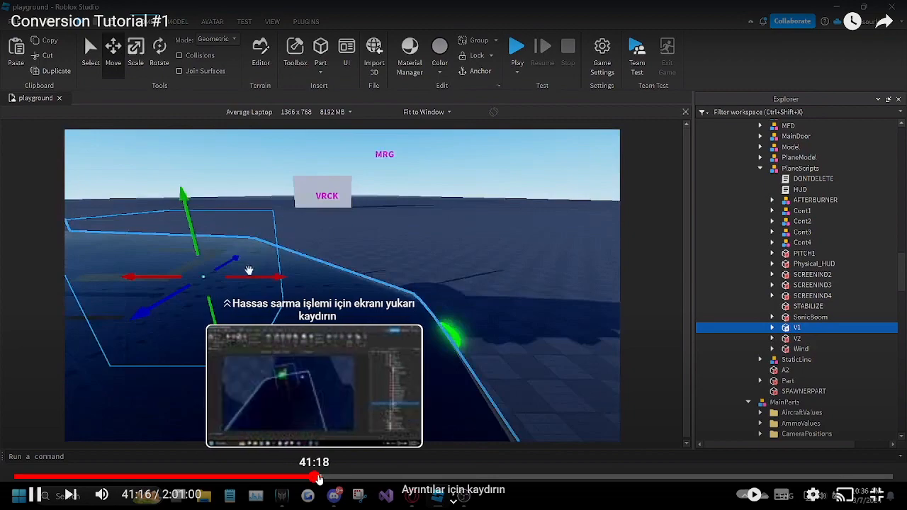
pyautogui.moveTo(318, 479); pyautogui.dragTo(330, 479)
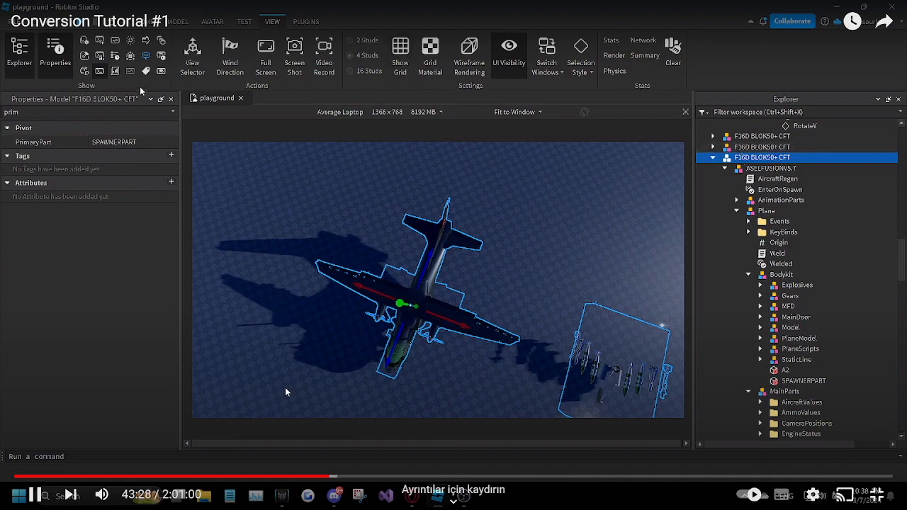
pyautogui.moveTo(330, 477); pyautogui.dragTo(337, 478)
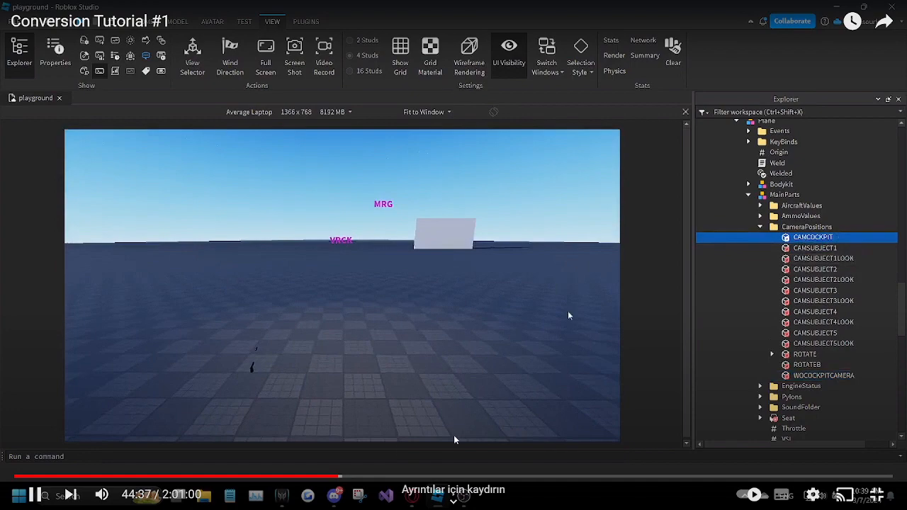
pyautogui.moveTo(322, 474); pyautogui.dragTo(349, 479)
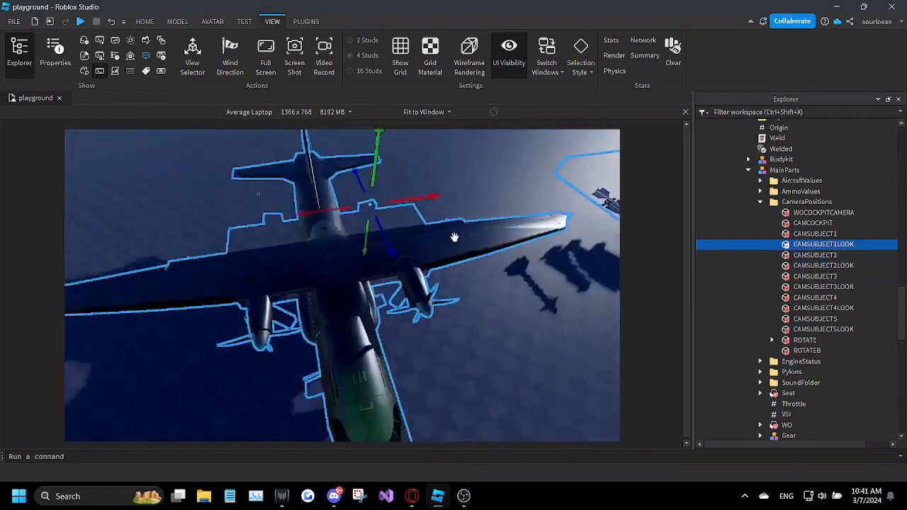
# Step: Select every part in the CameraPositions folder, from WOCOCKPITCAMERA to ROTATEB, and review their properties without the "prim" filter
pyautogui.moveTo(487, 220)
pyautogui.mouseDown(button='right')
pyautogui.moveTo(457, 221)
pyautogui.moveTo(476, 223)
pyautogui.mouseUp(button='right')
pyautogui.moveTo(876, 212); pyautogui.dragTo(821, 356)
pyautogui.click(57, 55)
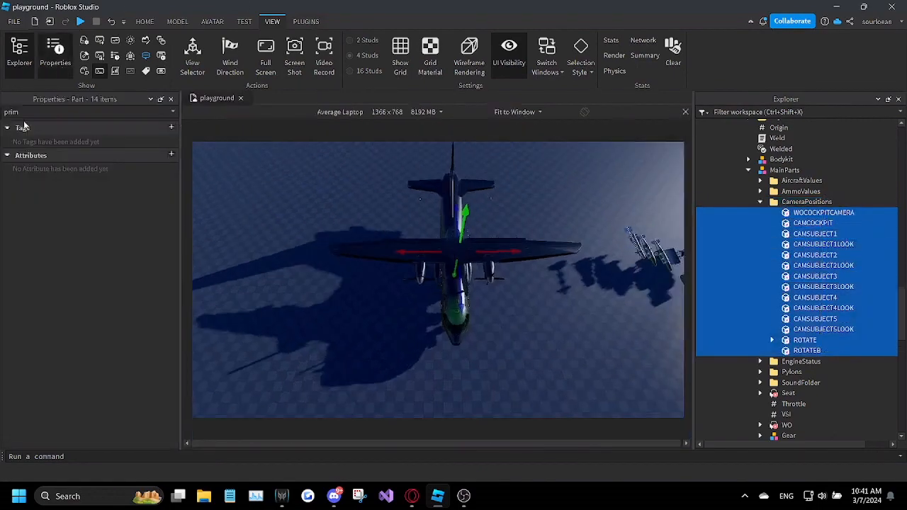
pyautogui.press('BackSpace')
pyautogui.scroll(-4, 107, 272)
pyautogui.click(171, 98)
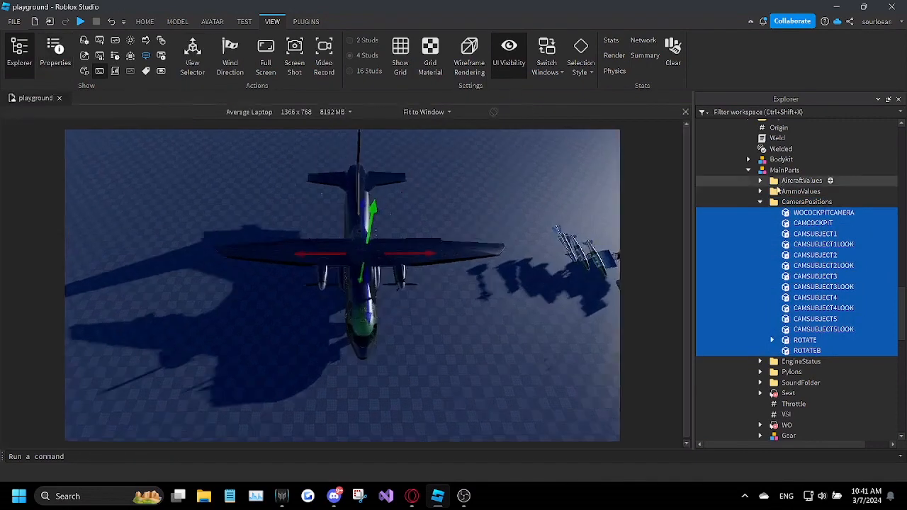
# Step: Collapse the CameraPositions folder and look through the start and status values in EngineStatus
pyautogui.click(781, 202)
pyautogui.click(760, 202)
pyautogui.click(791, 215)
pyautogui.click(761, 213)
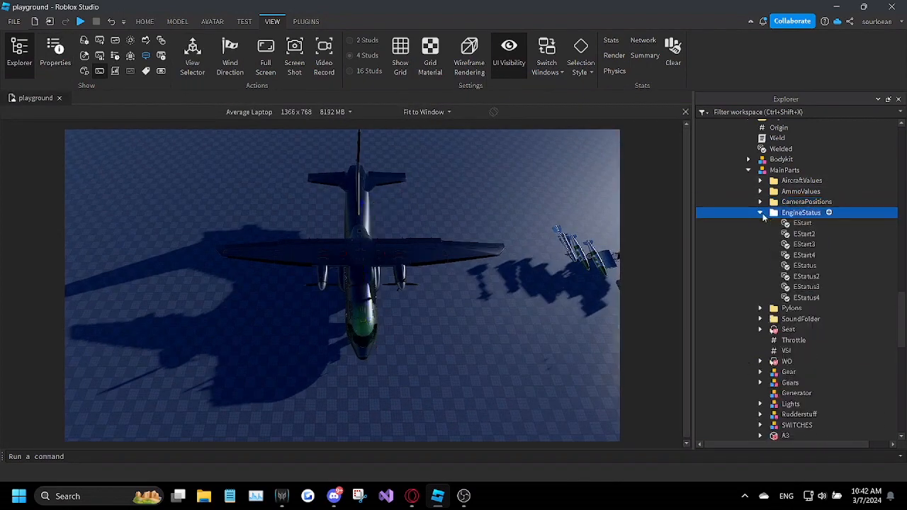
pyautogui.click(761, 213)
# Step: Expand the Pylons folder in MainParts and frame its P1 to P8 weapon models in view
pyautogui.click(792, 224)
pyautogui.moveTo(519, 253); pyautogui.dragTo(474, 233, button='right')
pyautogui.press('w')
pyautogui.press('d')
pyautogui.click(760, 223)
pyautogui.press('w')
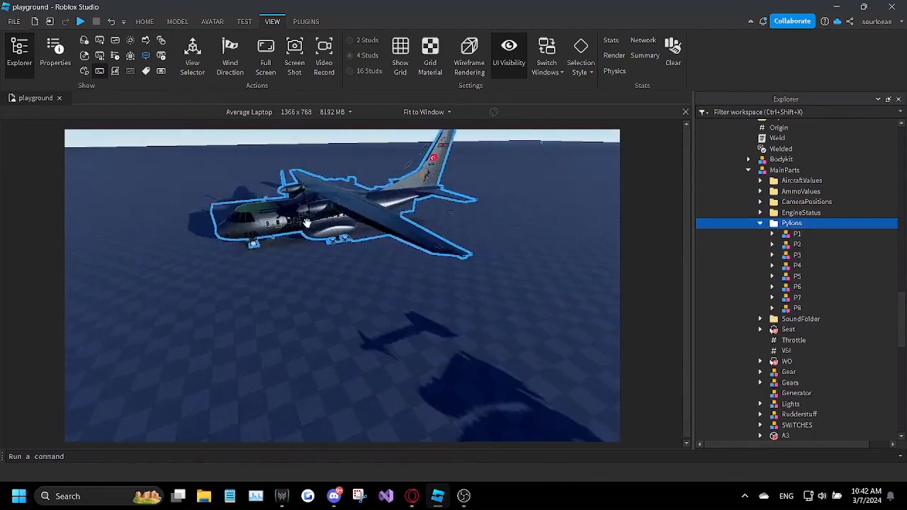
pyautogui.moveTo(308, 226); pyautogui.dragTo(307, 227, button='right')
pyautogui.press('a')
pyautogui.press('f')
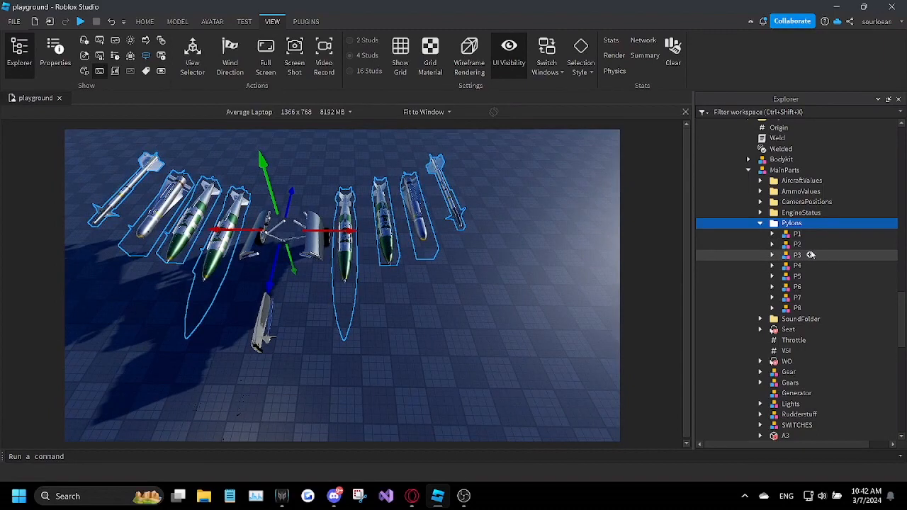
# Step: Examine the P1 pylon's AIM9X model, including the GuidedTime value inside its IND part
pyautogui.click(843, 233)
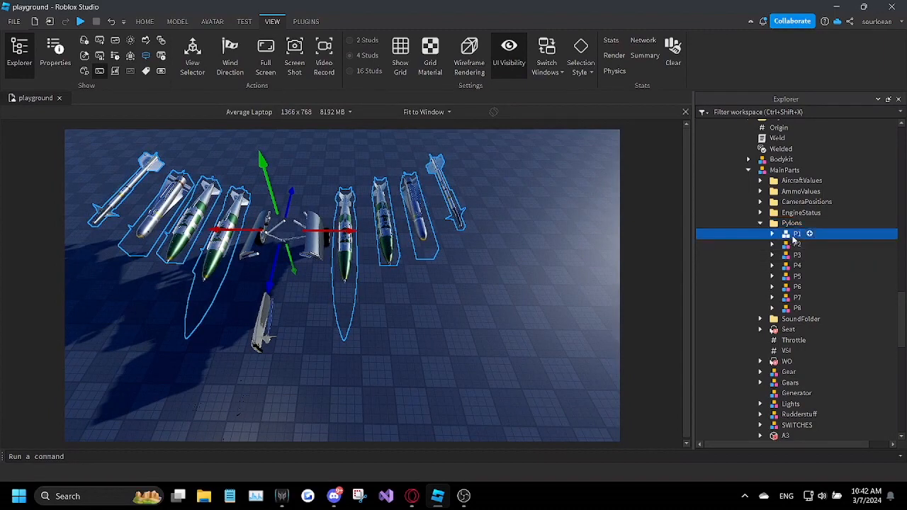
pyautogui.click(772, 234)
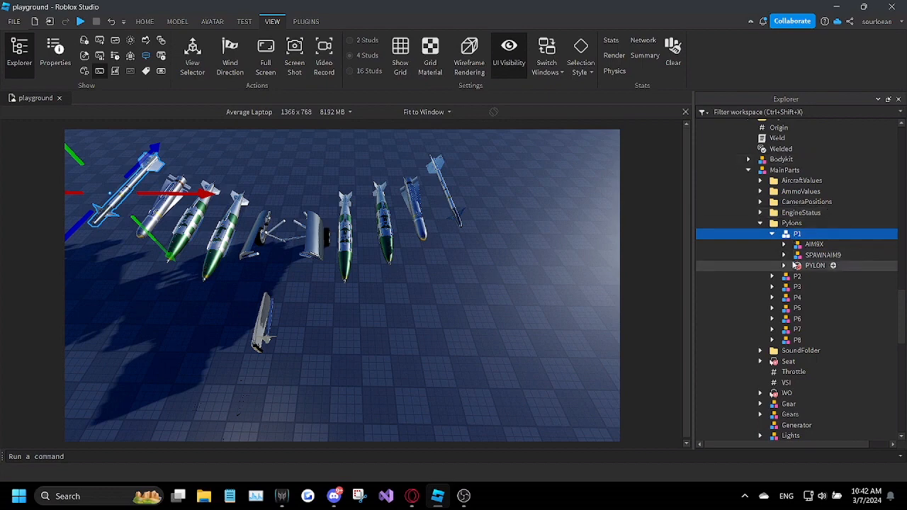
pyautogui.click(783, 244)
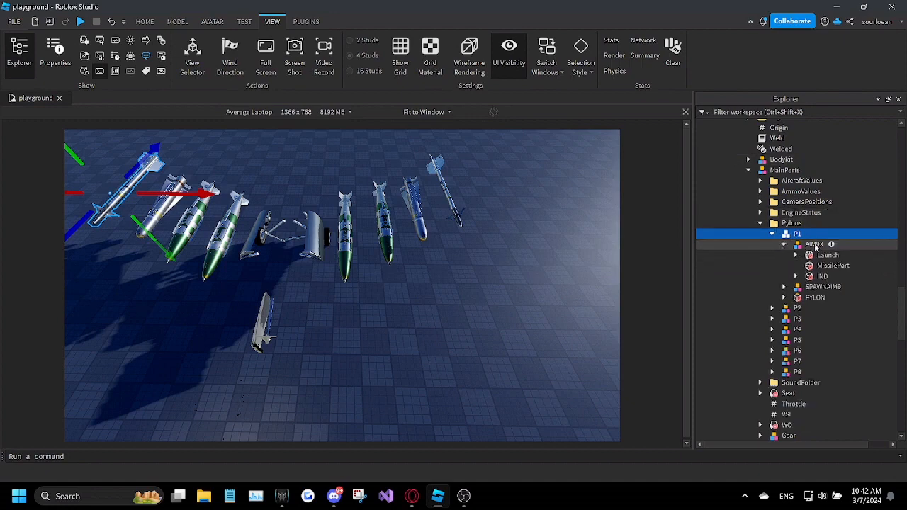
pyautogui.click(815, 245)
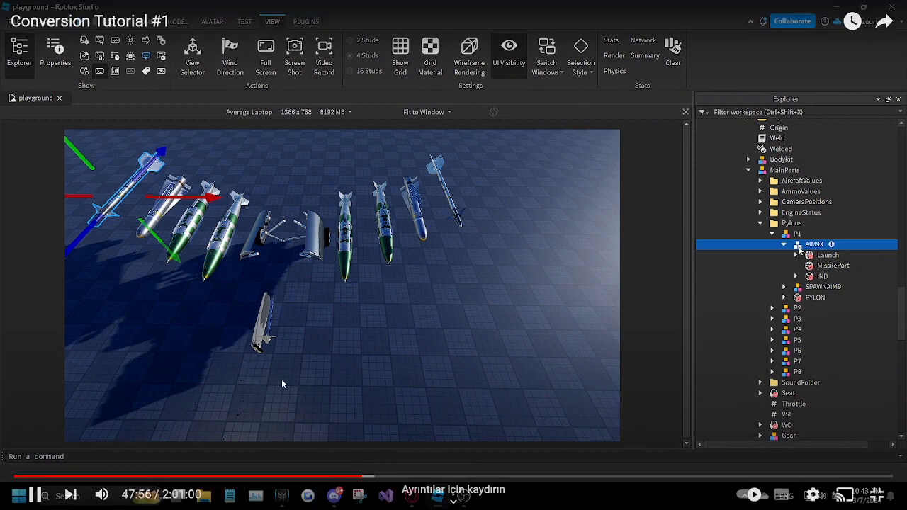
pyautogui.moveTo(361, 477); pyautogui.dragTo(364, 478)
pyautogui.click(465, 381)
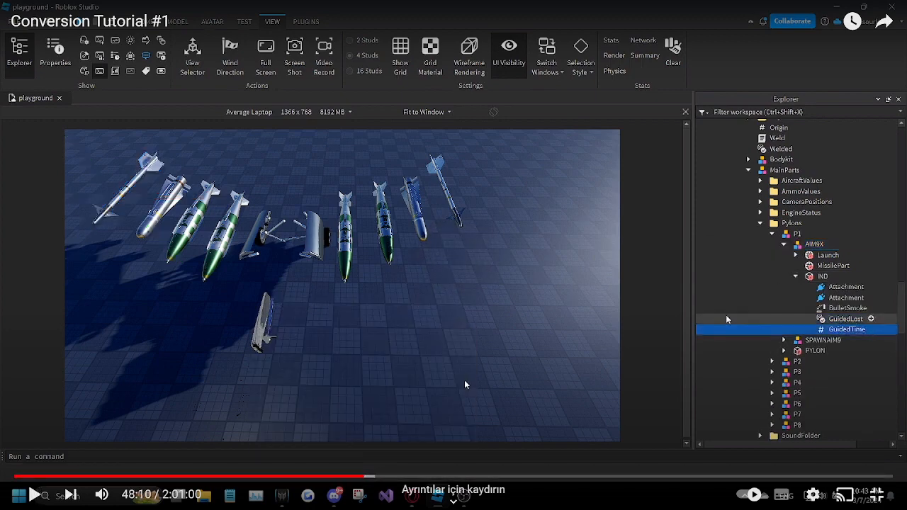
pyautogui.click(843, 333)
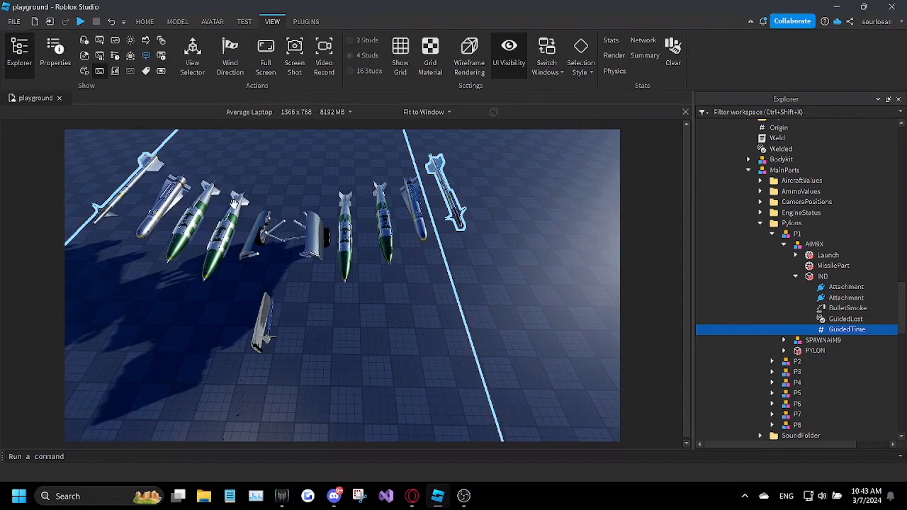
pyautogui.moveTo(358, 477); pyautogui.dragTo(366, 478)
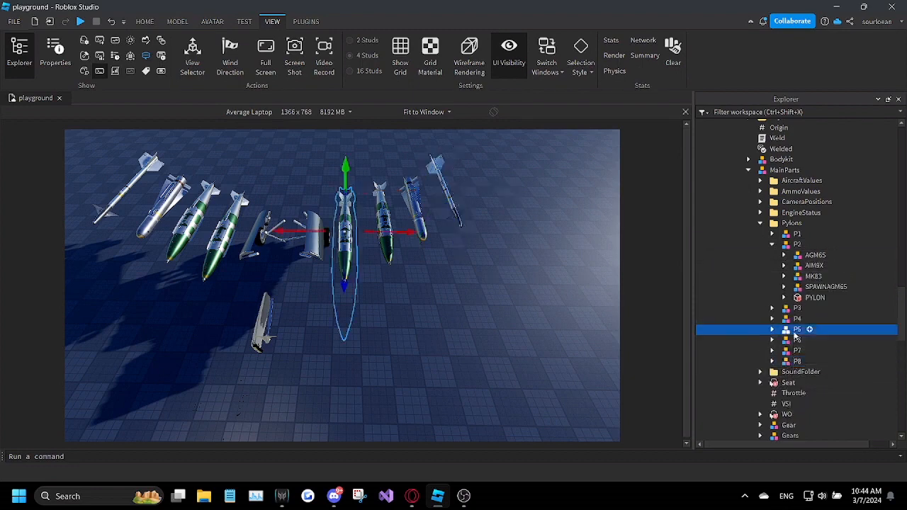
# Step: Select the P8 pylon and review the ARMED value's properties inside P2's PYLON part
pyautogui.click(797, 361)
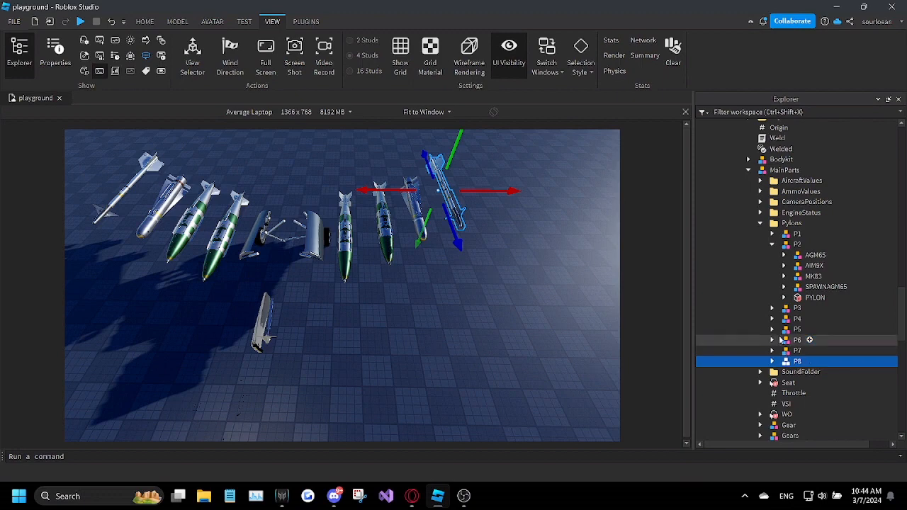
pyautogui.click(783, 297)
pyautogui.click(815, 308)
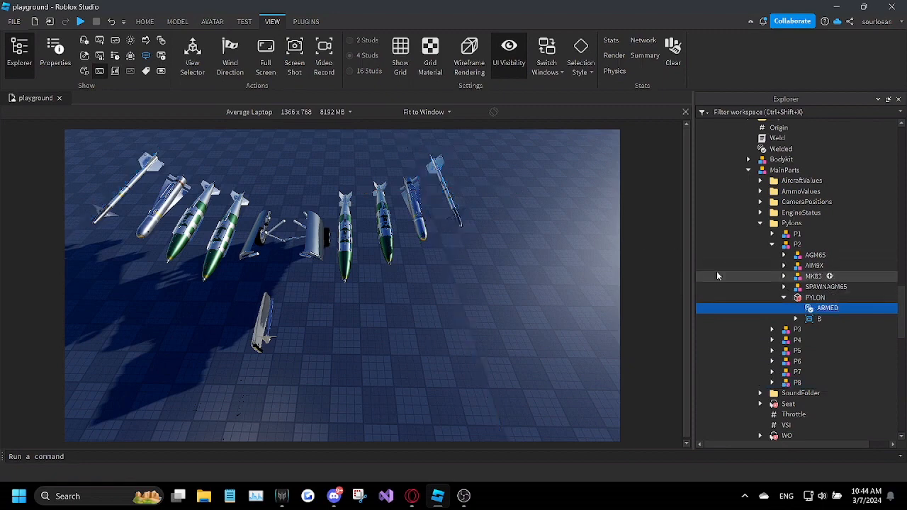
pyautogui.click(50, 61)
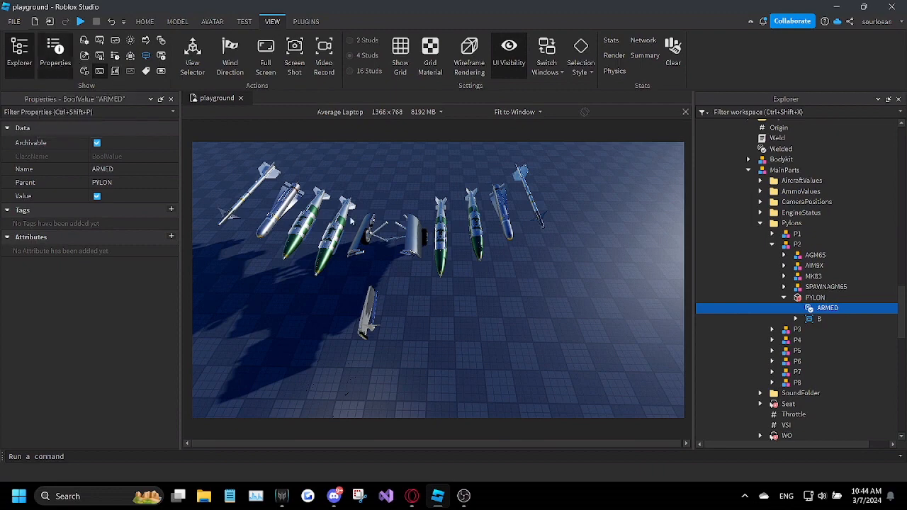
pyautogui.click(54, 62)
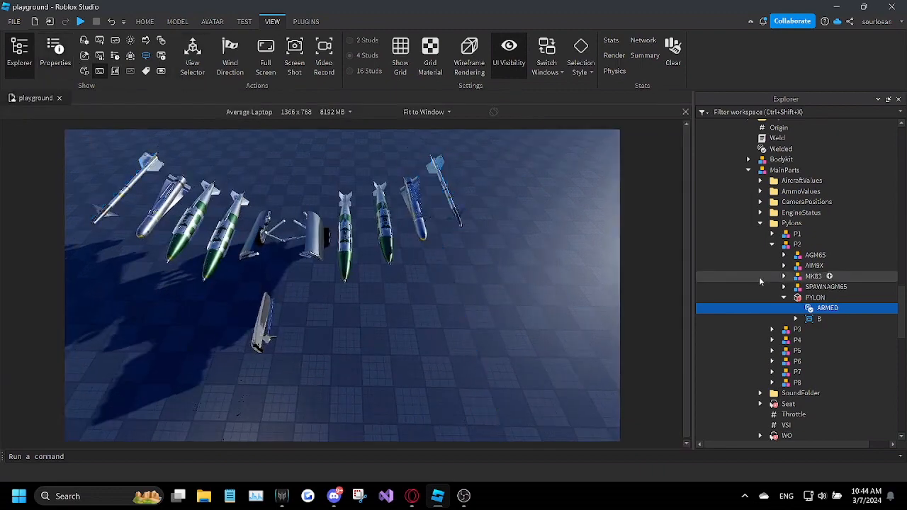
pyautogui.click(813, 298)
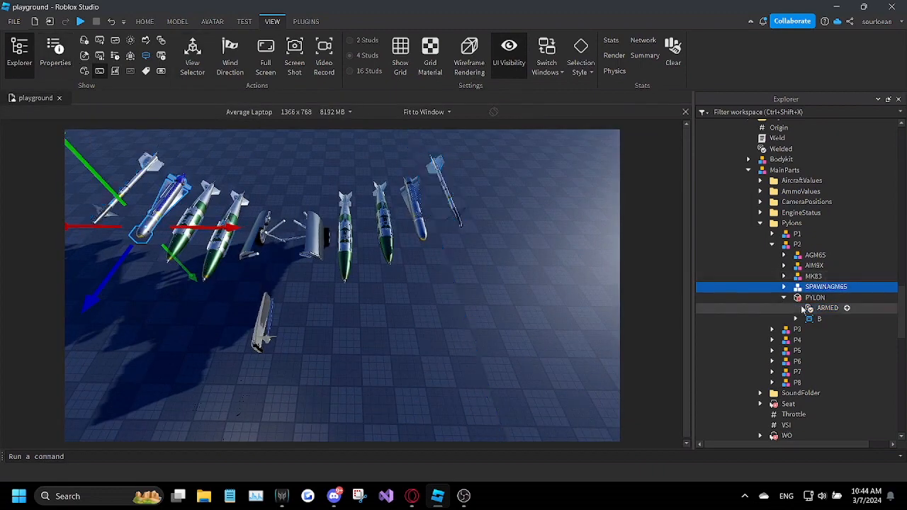
pyautogui.click(826, 308)
pyautogui.click(60, 62)
pyautogui.click(61, 63)
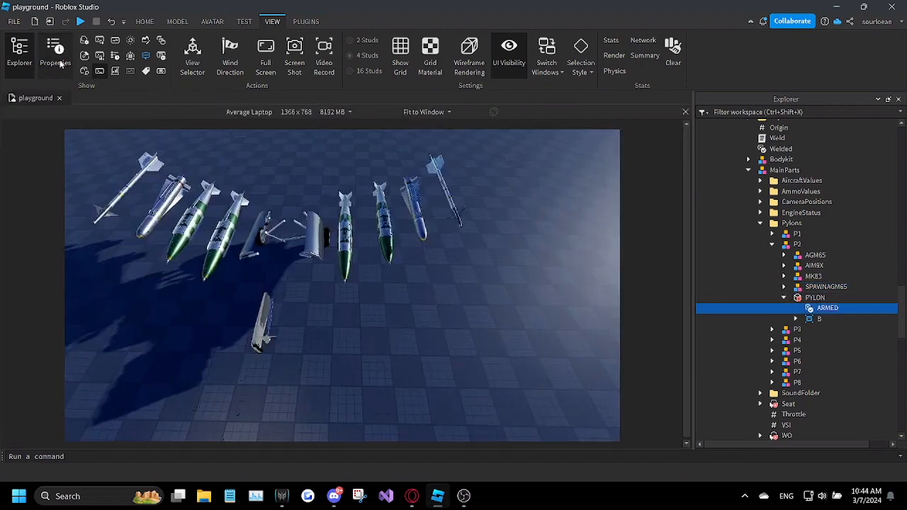
# Step: Replace P2's SPAWNAGM65 model with a duplicate of AGM65 renamed SPAWNAGM65
pyautogui.click(822, 287)
pyautogui.press('Delete')
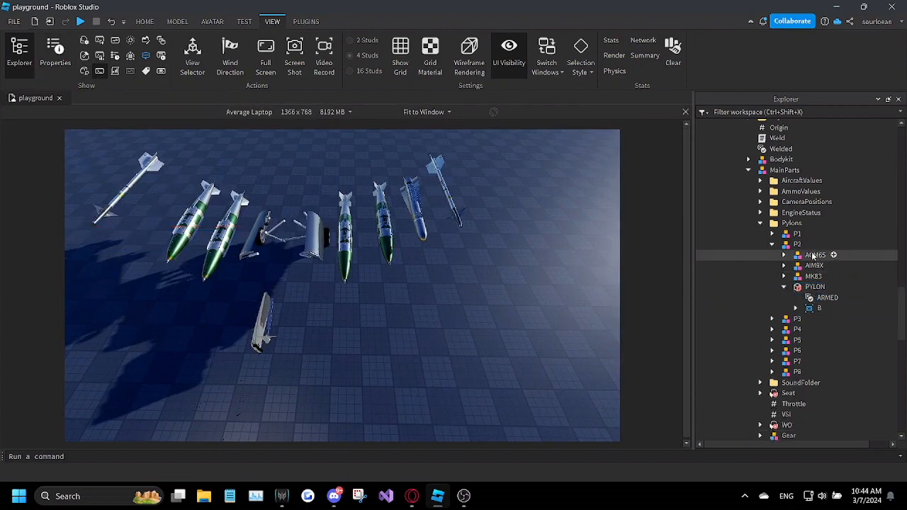
pyautogui.click(815, 255)
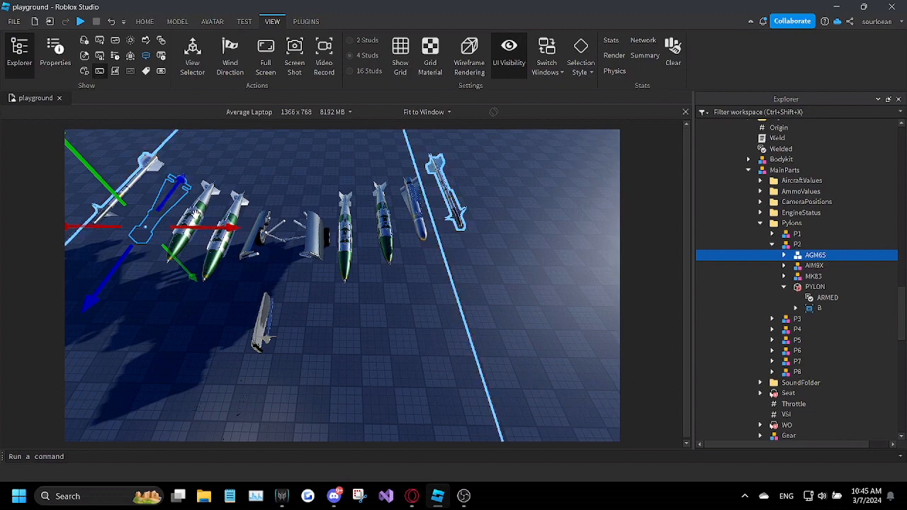
pyautogui.click(811, 276)
pyautogui.click(812, 267)
pyautogui.click(811, 258)
pyautogui.rightClick(812, 257)
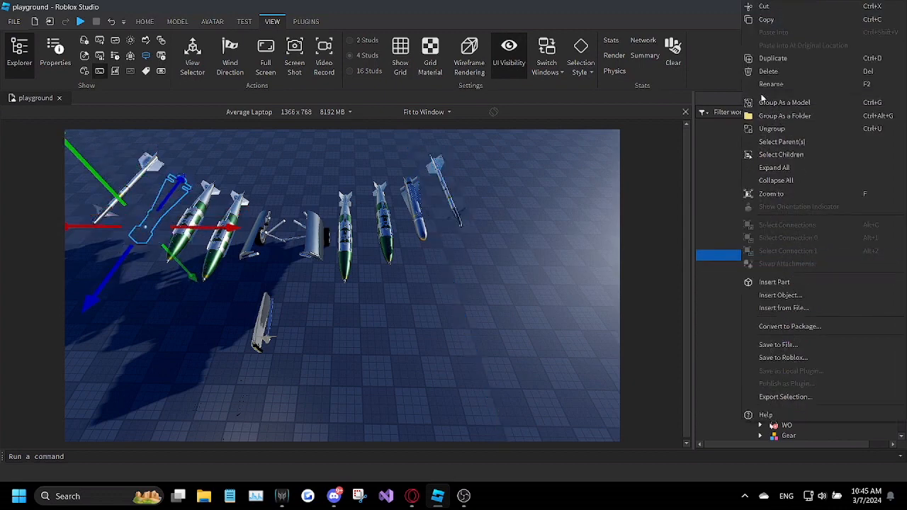
pyautogui.click(771, 58)
pyautogui.click(817, 255)
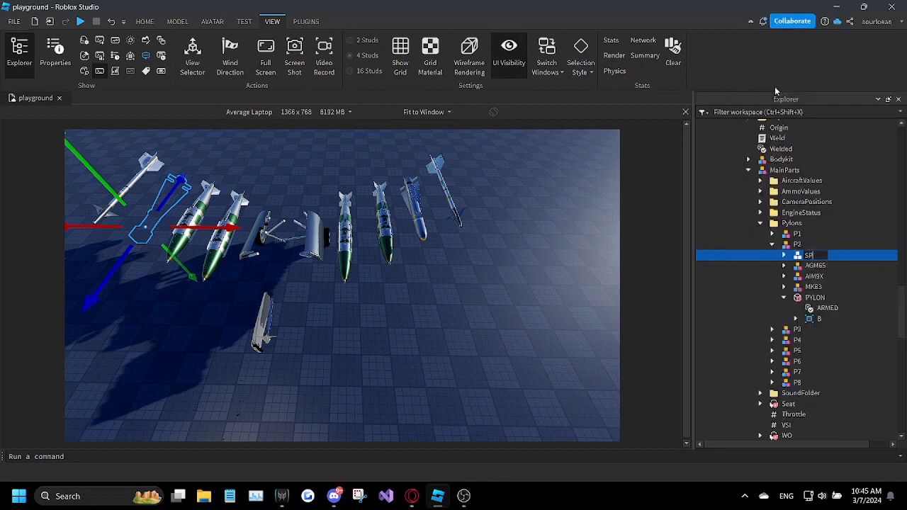
# Step: Set Transparency to 0 for Launch and both MissilePart meshes in P2's SPAWNAGM65, and check the IND part's Transparency
pyautogui.click(783, 256)
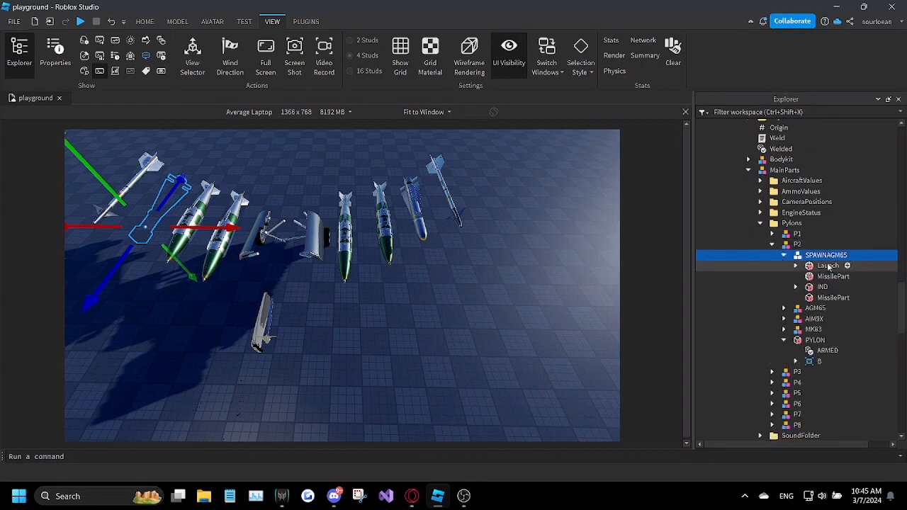
pyautogui.click(828, 266)
pyautogui.keyDown('ctrl'); pyautogui.click(833, 277); pyautogui.keyUp('ctrl')
pyautogui.keyDown('ctrl'); pyautogui.click(833, 298); pyautogui.keyUp('ctrl')
pyautogui.click(55, 51)
pyautogui.click(103, 279)
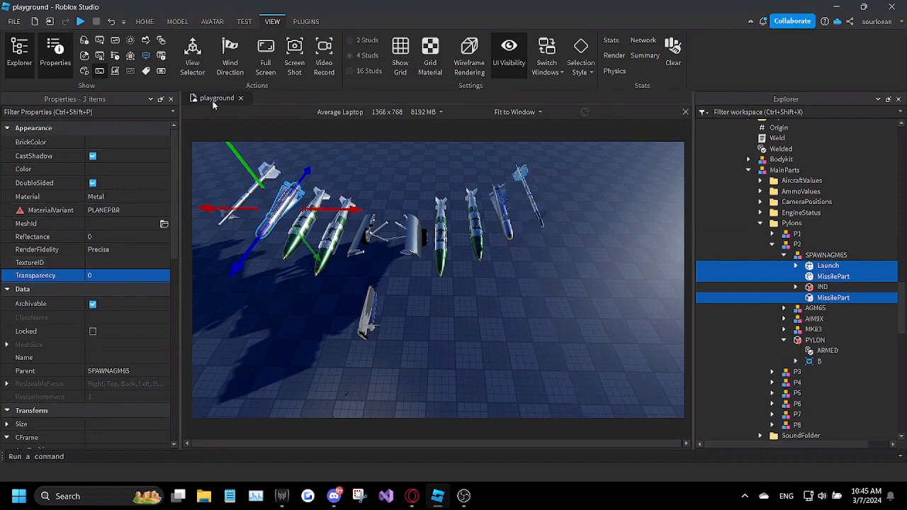
pyautogui.click(822, 287)
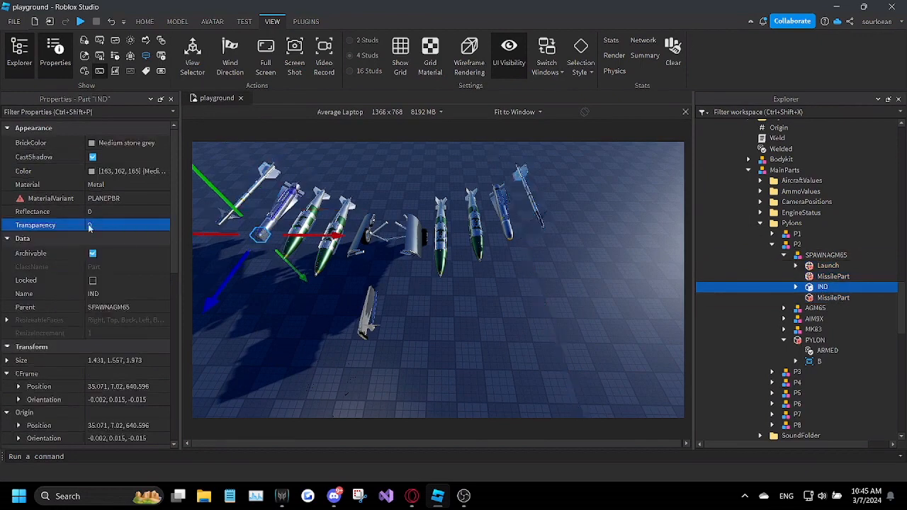
pyautogui.click(170, 99)
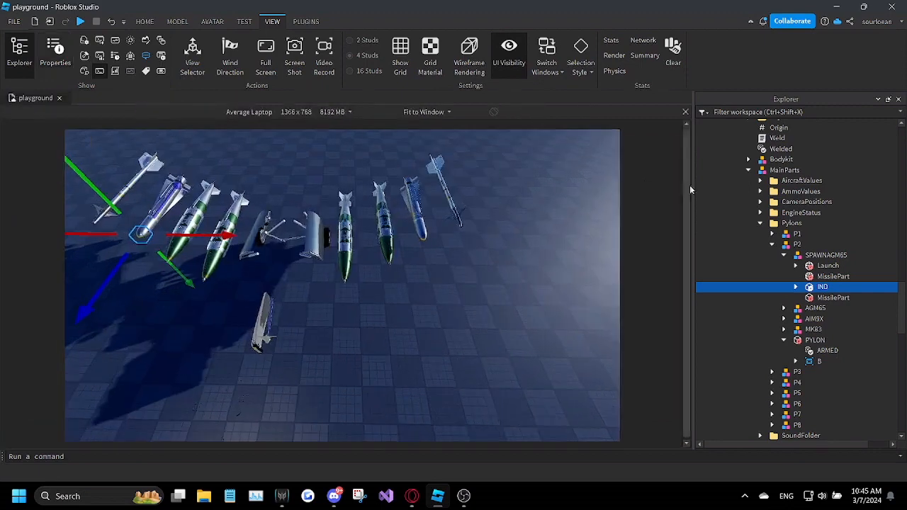
# Step: Review the AGMS number value in the AmmoValues folder
pyautogui.click(759, 191)
pyautogui.click(736, 213)
pyautogui.click(57, 55)
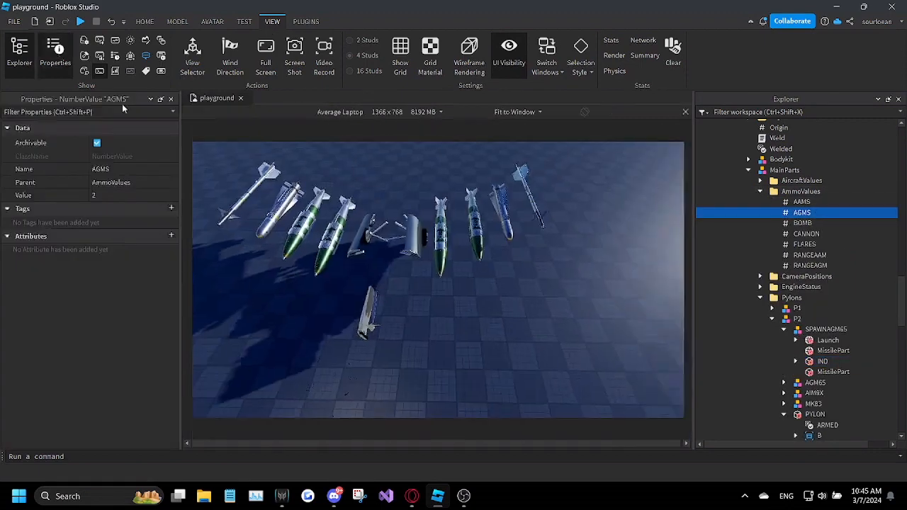
pyautogui.click(106, 195)
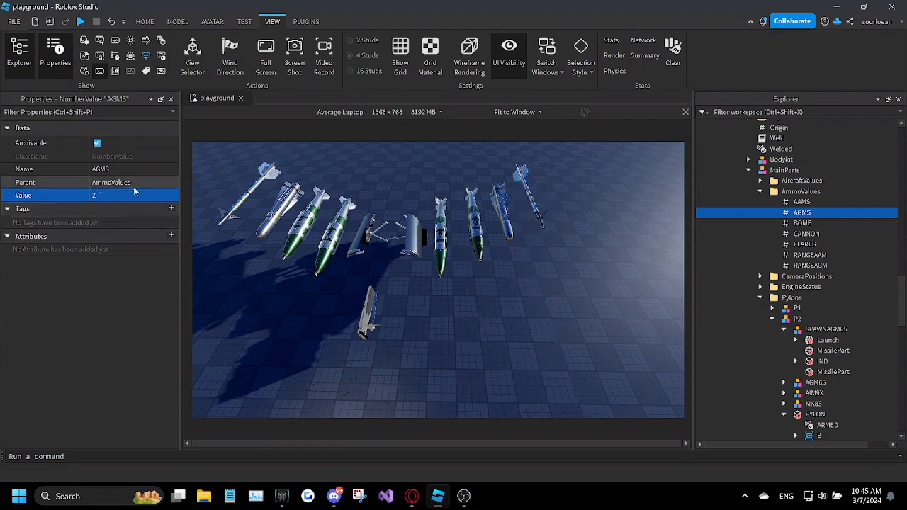
pyautogui.click(170, 99)
pyautogui.click(760, 191)
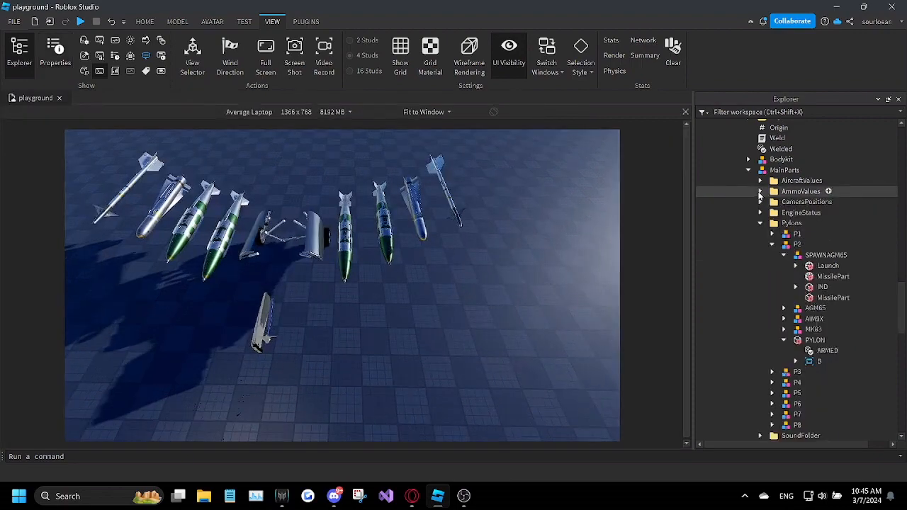
pyautogui.moveTo(578, 273); pyautogui.dragTo(578, 273, button='right')
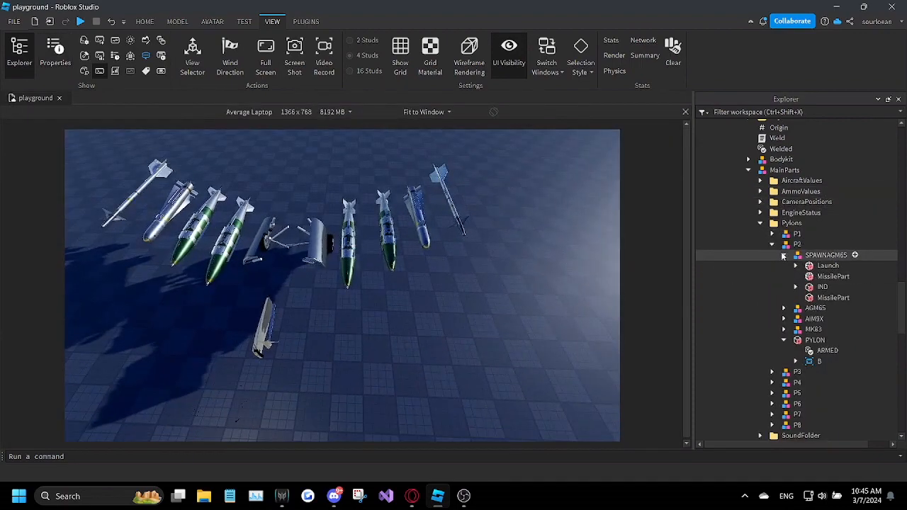
# Step: Delete the SPAWNAGM65 model from pylon P2 and the SPAWNAIM9 model from pylon P1
pyautogui.click(784, 256)
pyautogui.click(806, 258)
pyautogui.press('Delete')
pyautogui.click(772, 234)
pyautogui.click(783, 244)
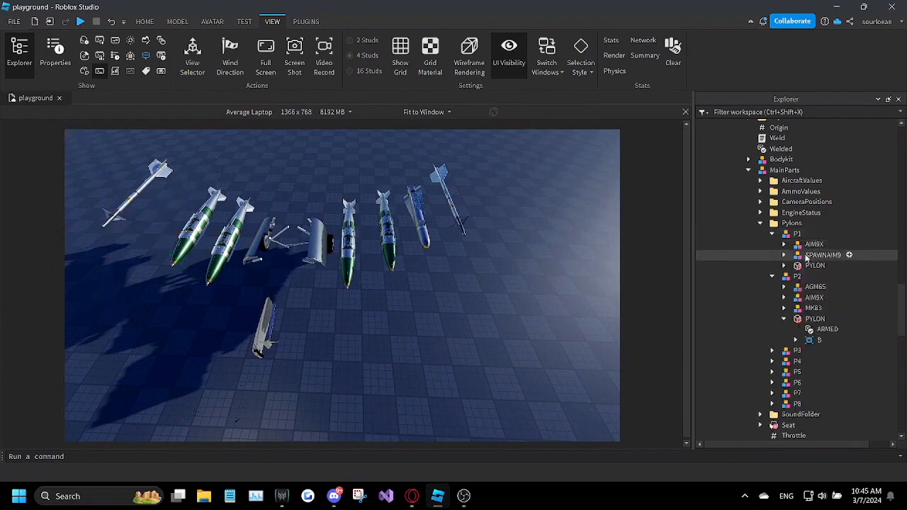
pyautogui.click(816, 257)
pyautogui.press('Delete')
pyautogui.click(772, 234)
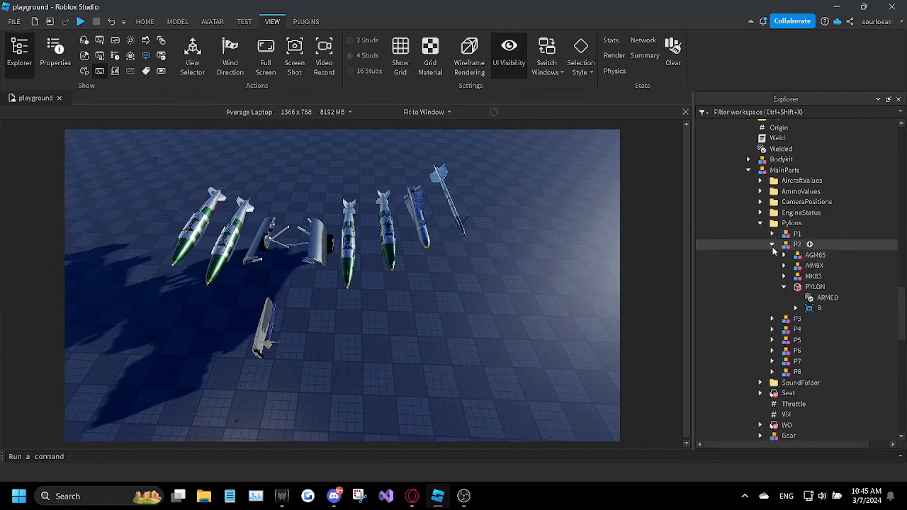
pyautogui.click(772, 246)
# Step: Delete the SPAWNUNGUIDEDBOMB model from pylon P3 and the visible spawn bomb models from P4 and P5
pyautogui.click(773, 255)
pyautogui.click(812, 297)
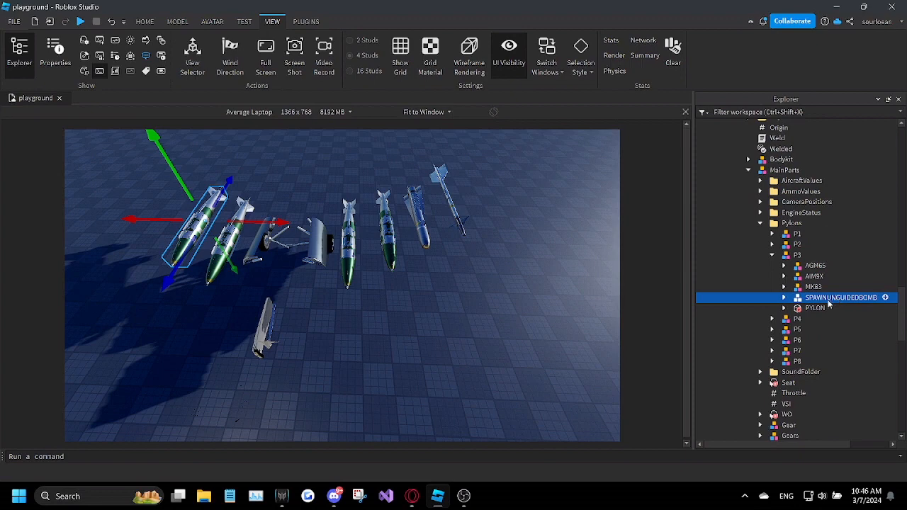
pyautogui.press('Delete')
pyautogui.click(772, 255)
pyautogui.click(772, 265)
pyautogui.click(822, 318)
pyautogui.press('Delete')
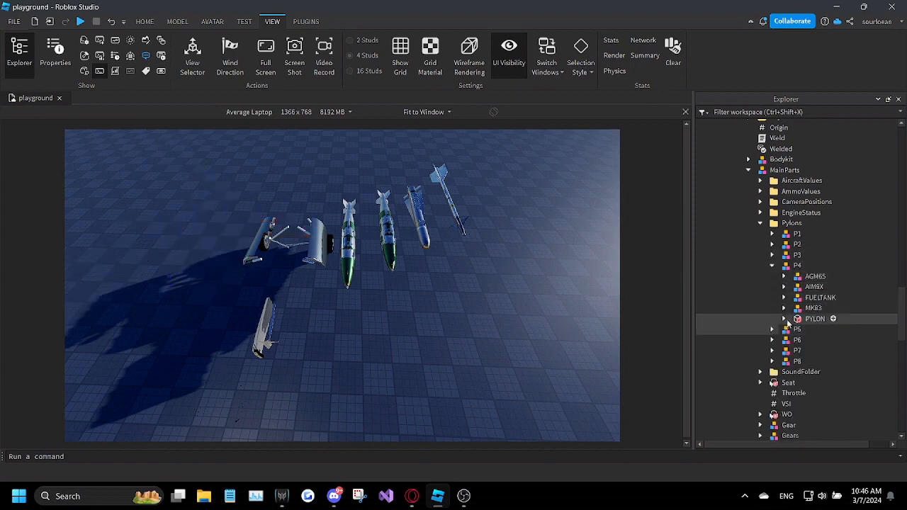
pyautogui.click(818, 297)
pyautogui.click(772, 329)
pyautogui.click(822, 383)
pyautogui.press('Delete')
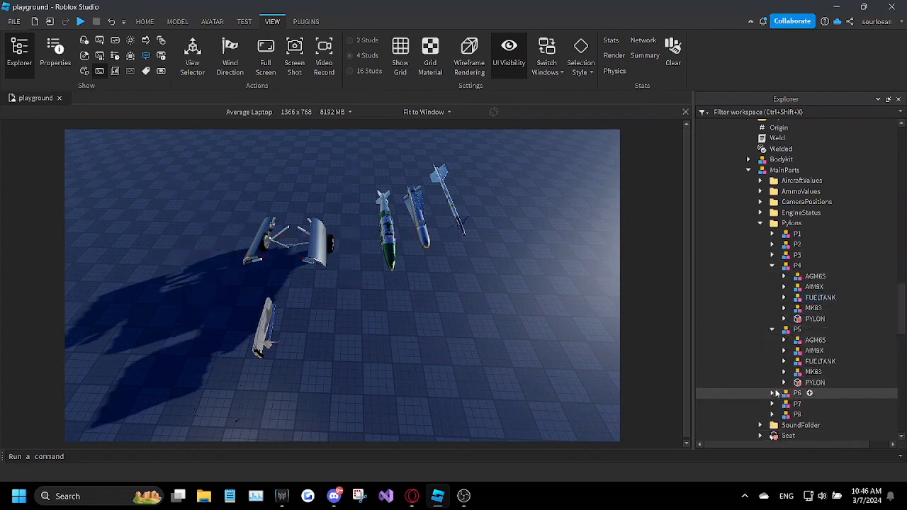
# Step: Delete the visible spawn weapon models from pylons P6, P7 and P8, keeping their PYLON parts and stored weapons
pyautogui.click(773, 393)
pyautogui.scroll(-3, 782, 371)
pyautogui.click(814, 318)
pyautogui.press('Delete')
pyautogui.click(773, 326)
pyautogui.click(814, 368)
pyautogui.press('Delete')
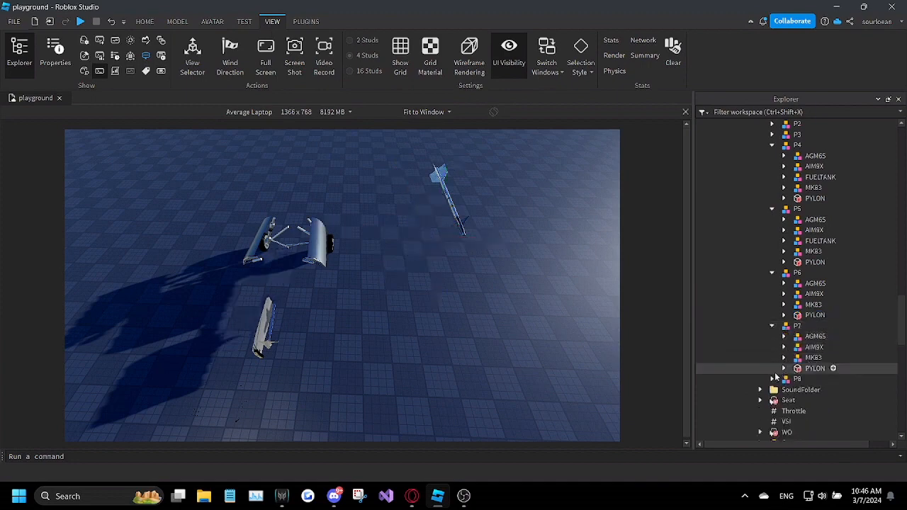
pyautogui.click(772, 379)
pyautogui.click(815, 399)
pyautogui.press('Delete')
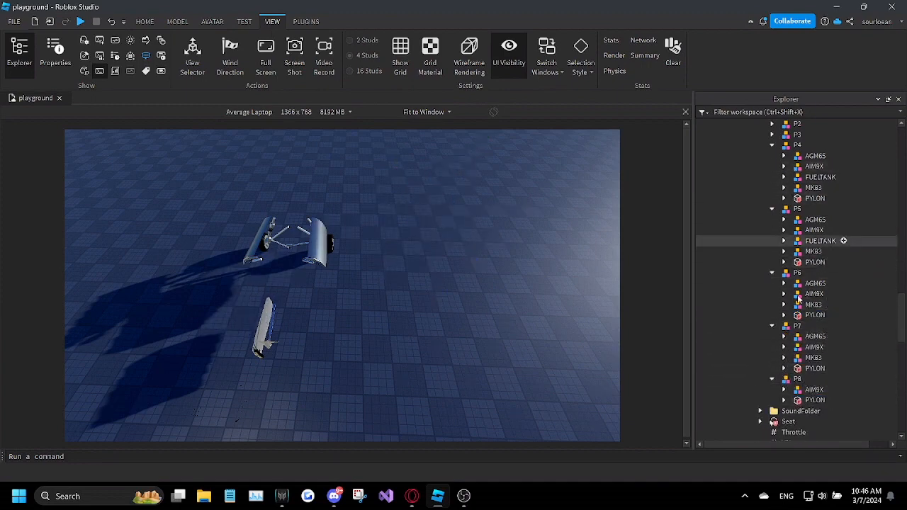
# Step: Expand the PYLON parts in pylons P1, P2 and P4 through P8 to show their ARMED values
pyautogui.click(783, 400)
pyautogui.click(783, 368)
pyautogui.click(783, 314)
pyautogui.click(782, 262)
pyautogui.click(783, 198)
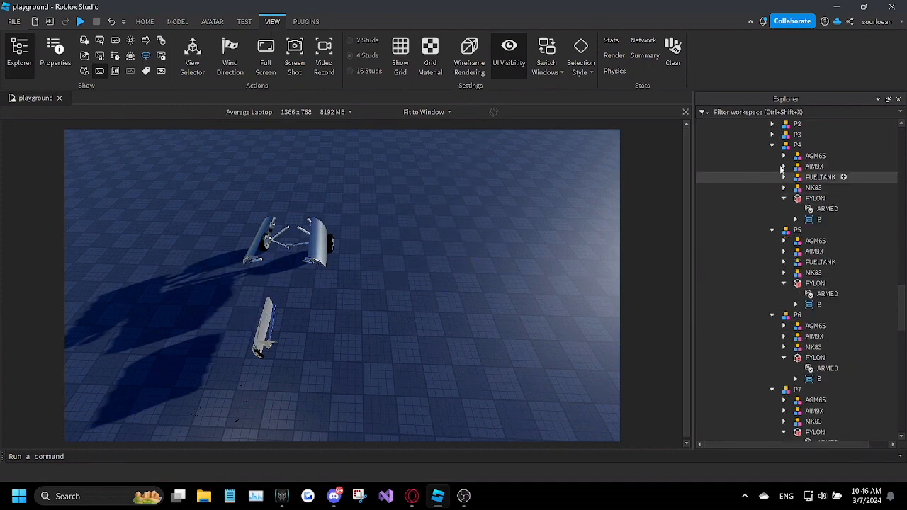
pyautogui.click(772, 134)
pyautogui.scroll(1, 776, 191)
pyautogui.click(773, 155)
pyautogui.click(772, 144)
pyautogui.click(783, 164)
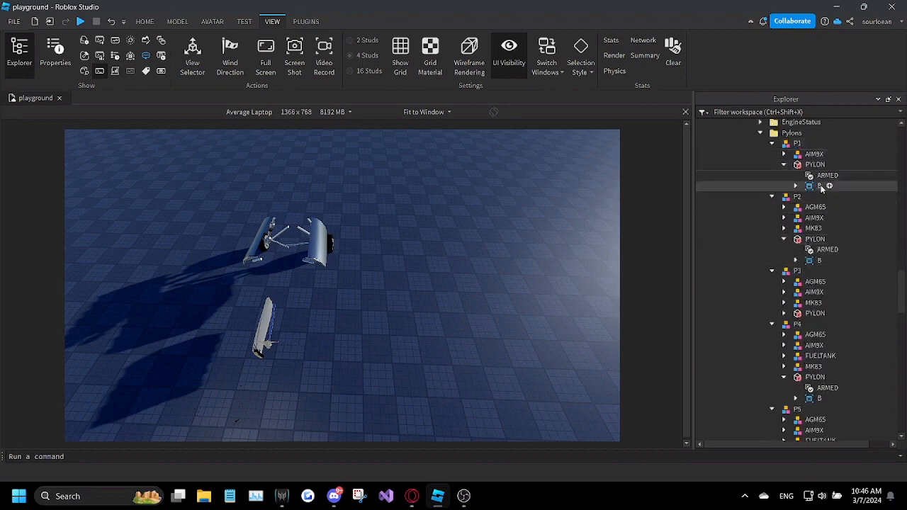
# Step: Turn off the Value of ARMED for all eight pylons, P1 through P8, at once
pyautogui.click(827, 175)
pyautogui.keyDown('ctrl'); pyautogui.click(827, 249); pyautogui.keyUp('ctrl')
pyautogui.click(784, 313)
pyautogui.keyDown('ctrl'); pyautogui.click(827, 323); pyautogui.keyUp('ctrl')
pyautogui.scroll(-3, 827, 324)
pyautogui.keyDown('ctrl'); pyautogui.click(827, 289); pyautogui.keyUp('ctrl')
pyautogui.keyDown('ctrl'); pyautogui.click(827, 373); pyautogui.keyUp('ctrl')
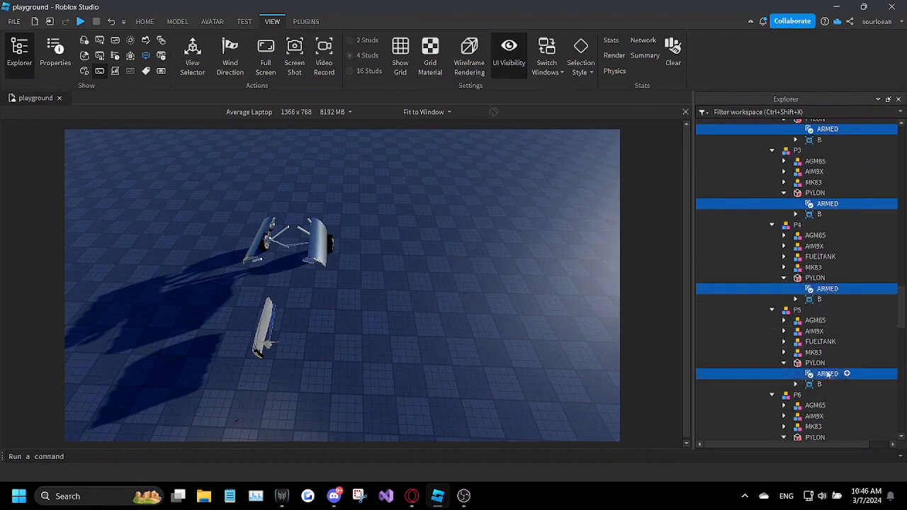
pyautogui.scroll(-3, 827, 374)
pyautogui.keyDown('ctrl'); pyautogui.click(827, 359); pyautogui.keyUp('ctrl')
pyautogui.scroll(-3, 827, 358)
pyautogui.keyDown('ctrl'); pyautogui.click(827, 341); pyautogui.keyUp('ctrl')
pyautogui.keyDown('ctrl'); pyautogui.click(827, 394); pyautogui.keyUp('ctrl')
pyautogui.click(54, 54)
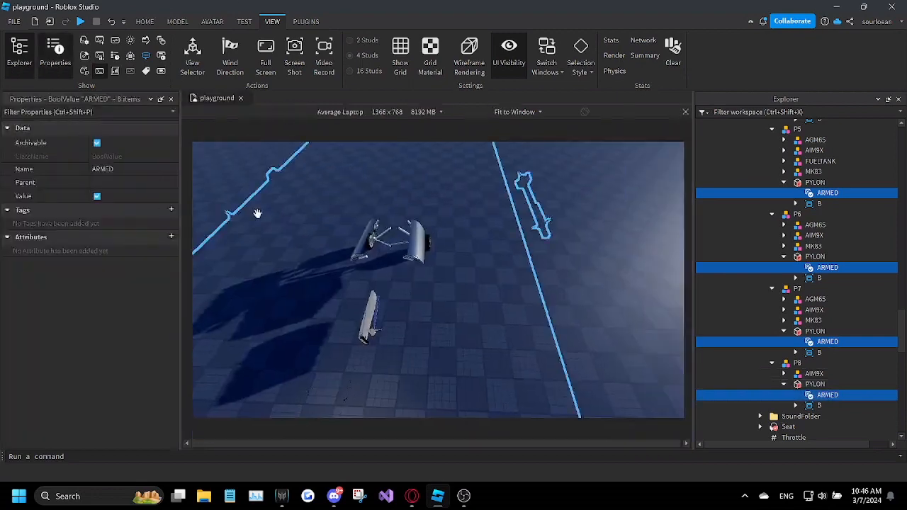
pyautogui.moveTo(257, 213); pyautogui.dragTo(276, 206, button='right')
pyautogui.click(97, 197)
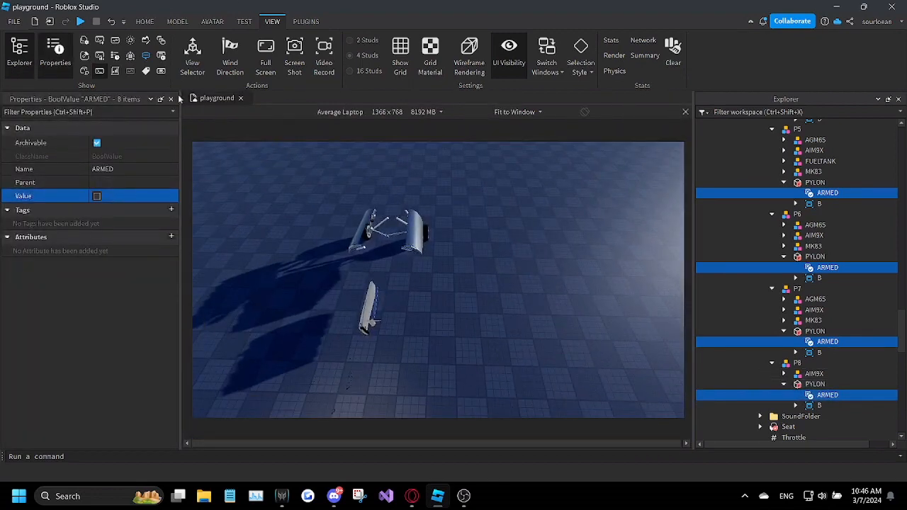
# Step: Collapse models P1 through P8 in the Pylons folder and hide the properties
pyautogui.click(171, 99)
pyautogui.scroll(14, 765, 269)
pyautogui.click(773, 294)
pyautogui.click(772, 305)
pyautogui.click(772, 315)
pyautogui.click(772, 326)
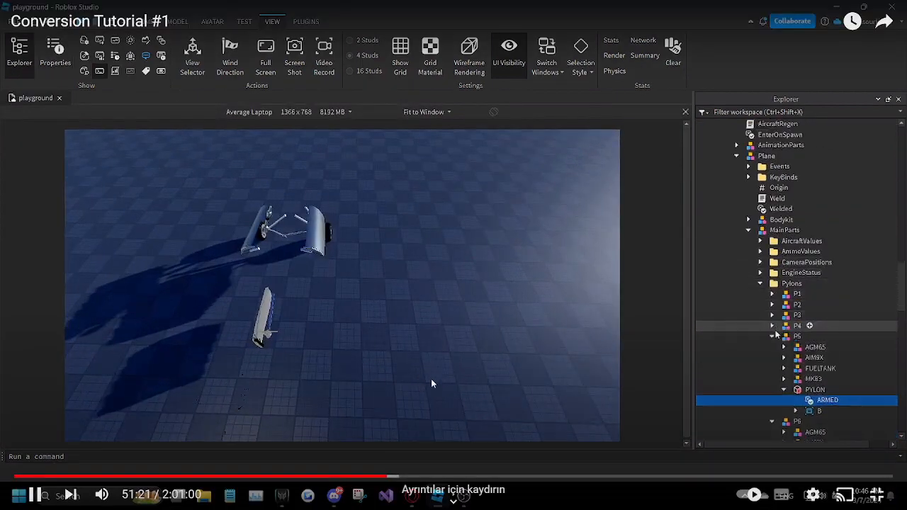
pyautogui.click(772, 336)
pyautogui.click(772, 347)
pyautogui.click(772, 358)
pyautogui.click(772, 368)
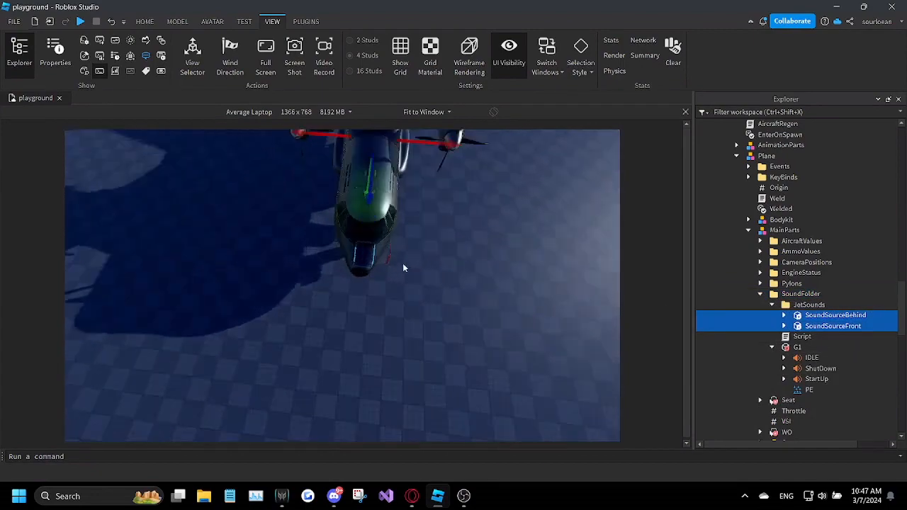
# Step: Position the SoundSourceFront part just ahead of the plane's nose, lowered to nose height
pyautogui.moveTo(403, 263); pyautogui.dragTo(403, 264, button='right')
pyautogui.click(814, 326)
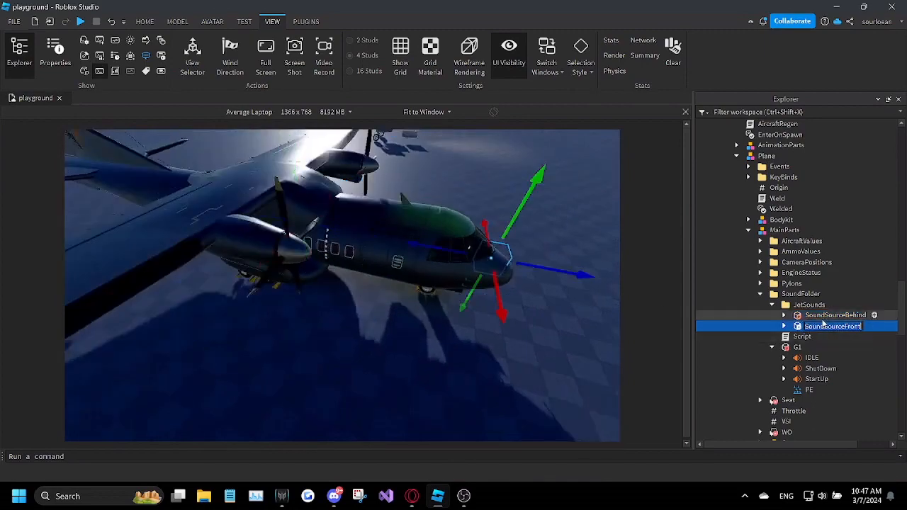
pyautogui.click(822, 318)
pyautogui.click(824, 328)
pyautogui.moveTo(493, 296); pyautogui.dragTo(485, 292, button='right')
pyautogui.moveTo(326, 358); pyautogui.dragTo(277, 385)
pyautogui.moveTo(277, 385); pyautogui.dragTo(277, 385, button='right')
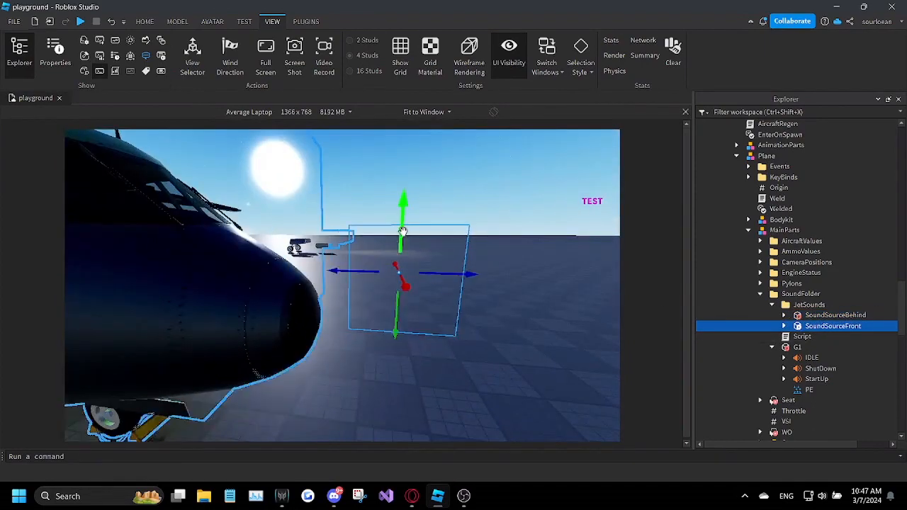
pyautogui.moveTo(402, 232); pyautogui.dragTo(390, 260)
pyautogui.moveTo(391, 260); pyautogui.dragTo(391, 260, button='right')
pyautogui.moveTo(391, 328); pyautogui.dragTo(378, 327)
# Step: Move the SoundSourceBehind part out of the fuselage to just behind the plane's tail
pyautogui.click(830, 316)
pyautogui.press('f')
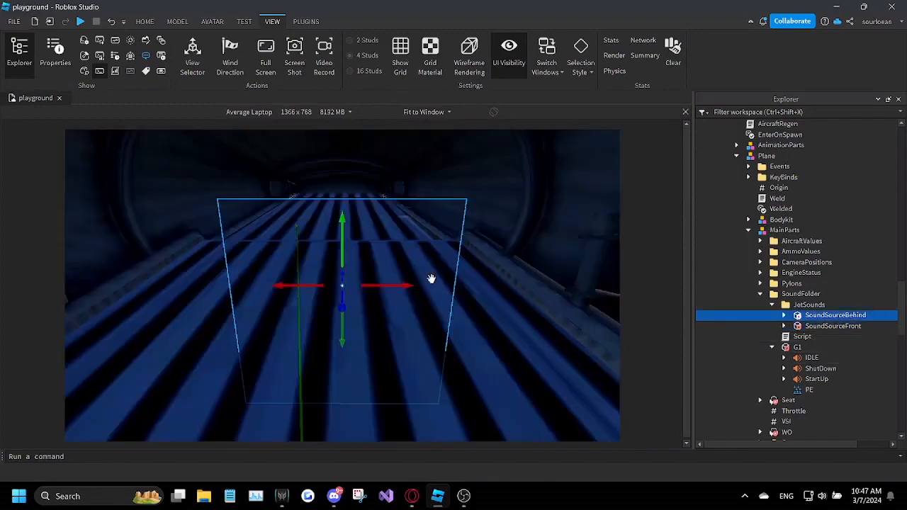
pyautogui.scroll(-5, 432, 278)
pyautogui.moveTo(431, 278); pyautogui.dragTo(431, 279, button='right')
pyautogui.moveTo(425, 285); pyautogui.dragTo(359, 404)
pyautogui.moveTo(358, 405); pyautogui.dragTo(359, 404, button='right')
pyautogui.moveTo(333, 435); pyautogui.dragTo(334, 435, button='right')
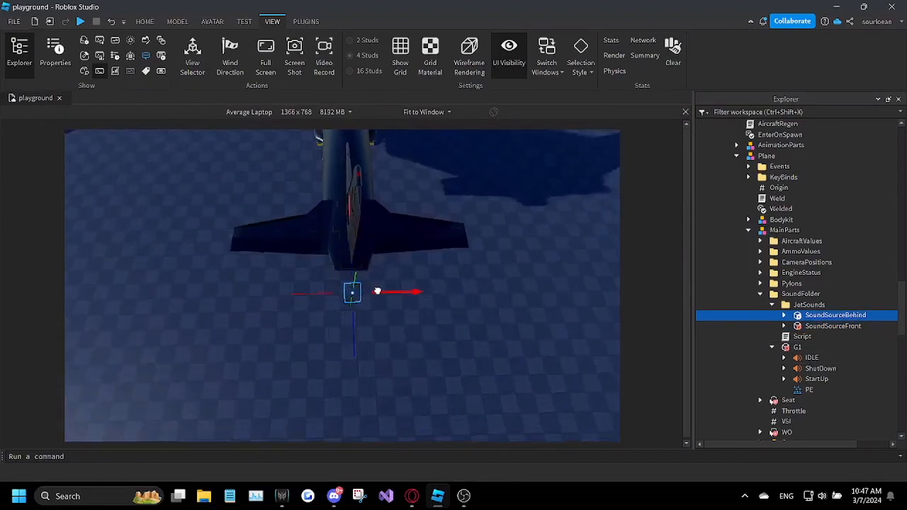
# Step: Review the collision properties of SoundSourceBehind and SoundSourceFront together
pyautogui.keyDown('ctrl'); pyautogui.click(832, 326); pyautogui.keyUp('ctrl')
pyautogui.click(56, 53)
pyautogui.click(116, 362)
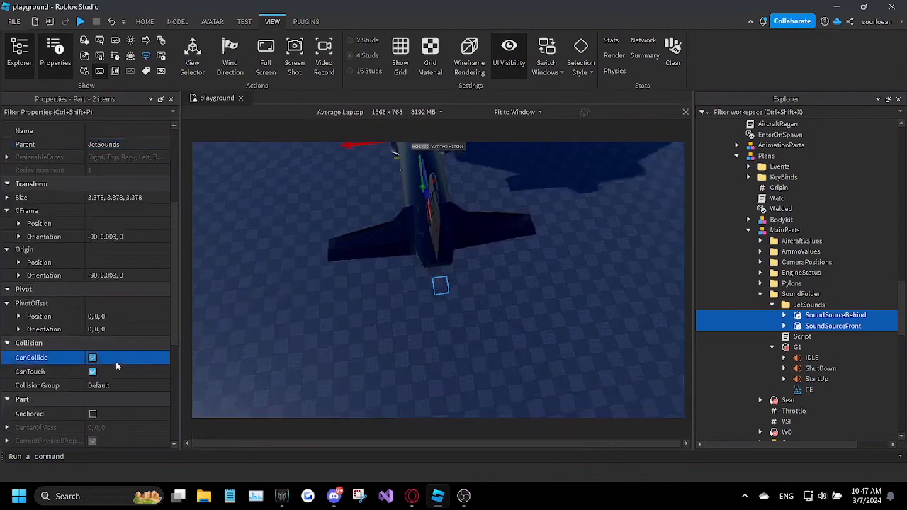
pyautogui.click(170, 99)
pyautogui.moveTo(472, 254); pyautogui.dragTo(472, 254, button='right')
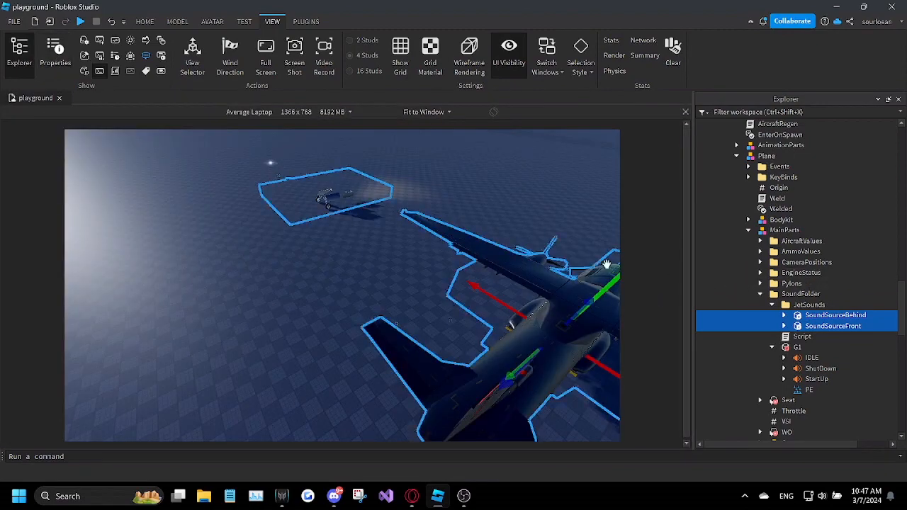
# Step: Collapse JetSounds and locate the SoundFolder's G1 part in the scene
pyautogui.click(772, 306)
pyautogui.click(788, 326)
pyautogui.press('f')
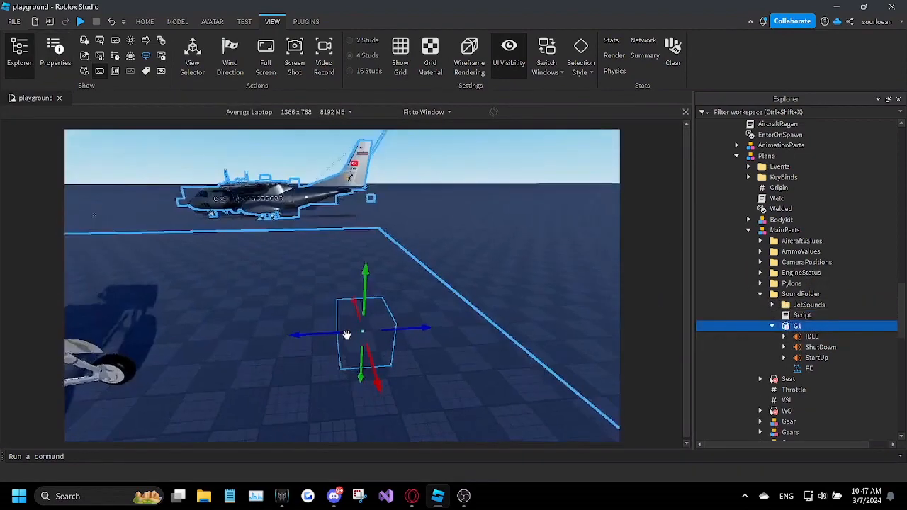
pyautogui.scroll(4, 803, 245)
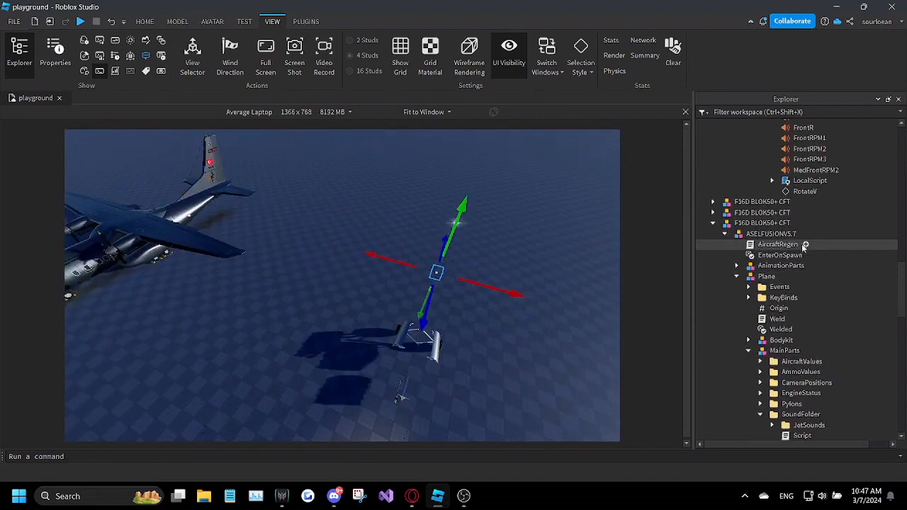
# Step: Move the CN235's G1 and G2 engine sound parts into the kit's SoundFolder
pyautogui.click(797, 222)
pyautogui.moveTo(903, 272); pyautogui.dragTo(902, 190)
pyautogui.click(761, 169)
pyautogui.click(760, 201)
pyautogui.doubleClick(764, 222)
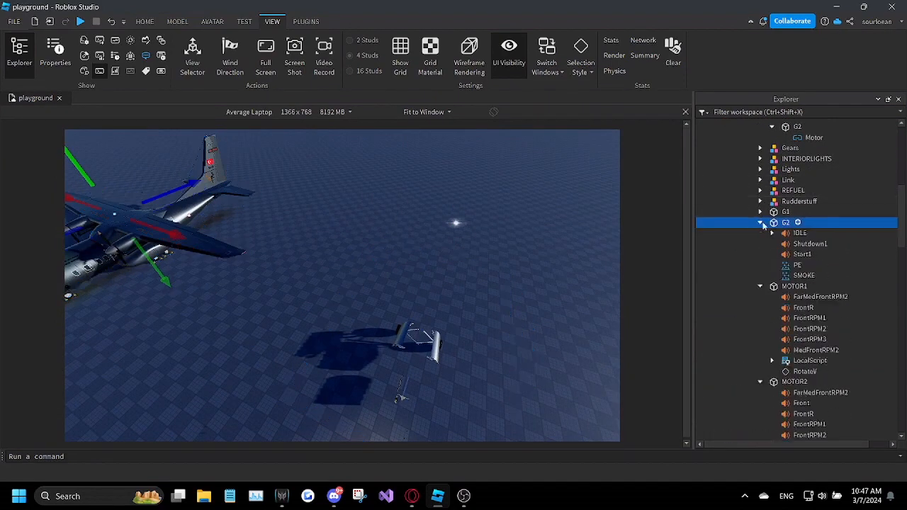
pyautogui.click(761, 212)
pyautogui.press('f')
pyautogui.scroll(-5, 440, 248)
pyautogui.moveTo(440, 248); pyautogui.dragTo(438, 248, button='right')
pyautogui.click(761, 276)
pyautogui.click(760, 213)
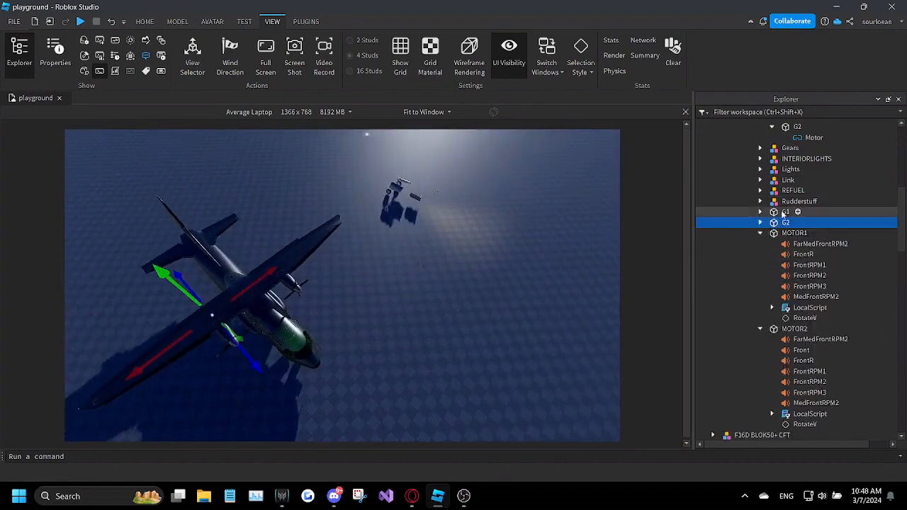
pyautogui.keyDown('shift'); pyautogui.click(785, 211); pyautogui.keyUp('shift')
pyautogui.moveTo(785, 212); pyautogui.dragTo(805, 290)
pyautogui.click(772, 350)
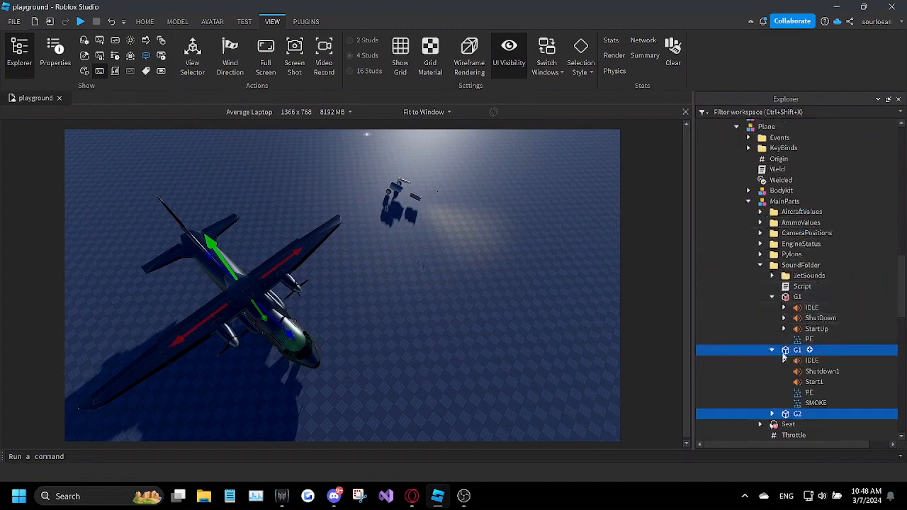
# Step: Rename the Shutdown1 sound in the transferred G1 to ShutDown, matching the kit's G1
pyautogui.rightClick(824, 319)
pyautogui.click(796, 91)
pyautogui.hotkey('ctrl', 'c')
pyautogui.rightClick(821, 373)
pyautogui.click(795, 90)
pyautogui.hotkey('ctrl', 'v')
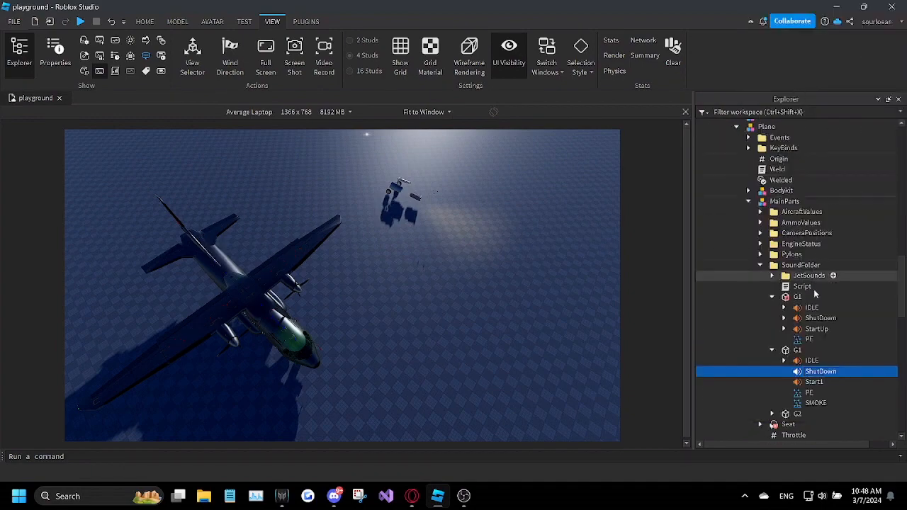
# Step: Rename the Start1 sound in the transferred G1 to StartUp, matching the kit's G1
pyautogui.rightClick(816, 329)
pyautogui.click(797, 86)
pyautogui.hotkey('ctrl', 'c')
pyautogui.rightClick(826, 381)
pyautogui.click(785, 85)
pyautogui.hotkey('ctrl', 'v')
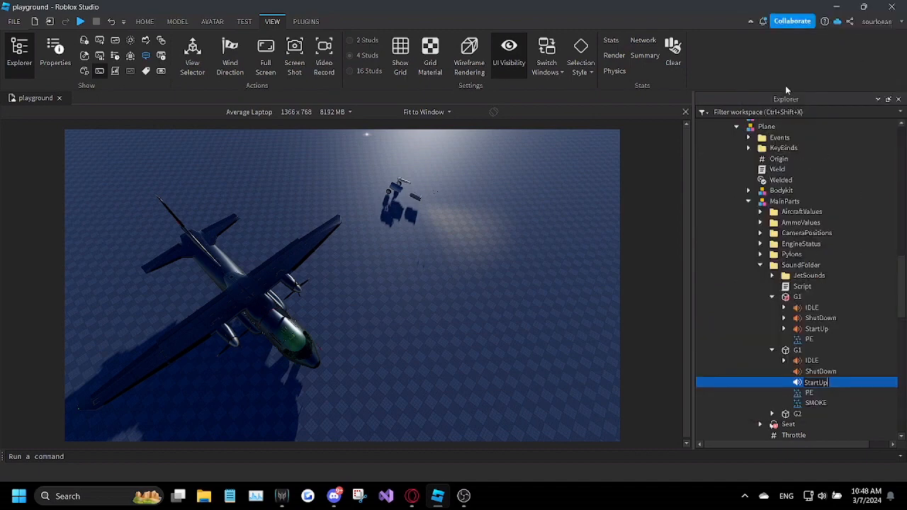
# Step: Replace G2's contents with copies of the transferred G1's IDLE, ShutDown, StartUp, PE and SMOKE
pyautogui.scroll(-2, 826, 343)
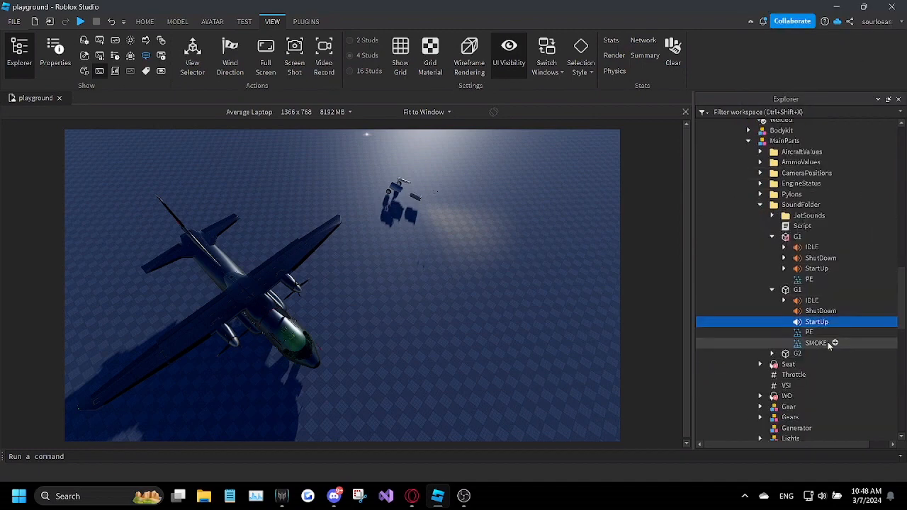
pyautogui.click(772, 354)
pyautogui.moveTo(858, 301); pyautogui.dragTo(835, 408)
pyautogui.rightClick(823, 343)
pyautogui.click(745, 22)
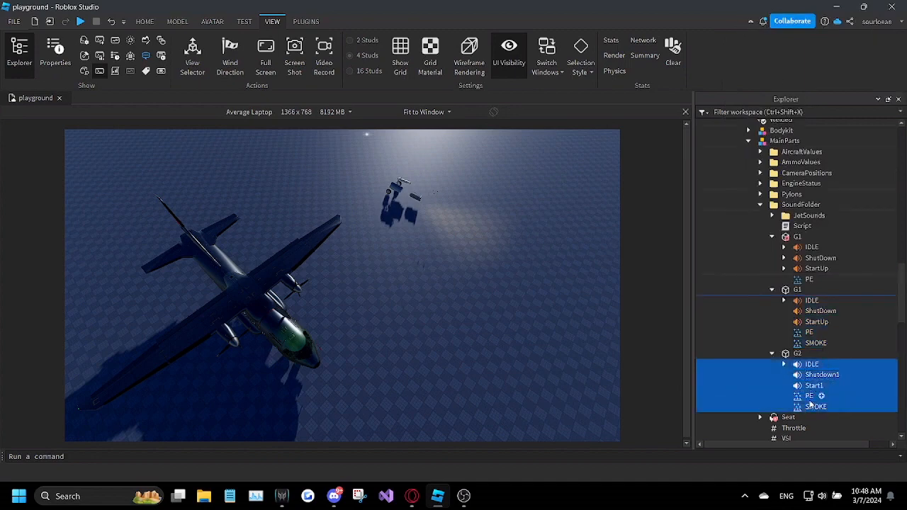
pyautogui.press('Delete')
pyautogui.rightClick(797, 354)
pyautogui.click(798, 37)
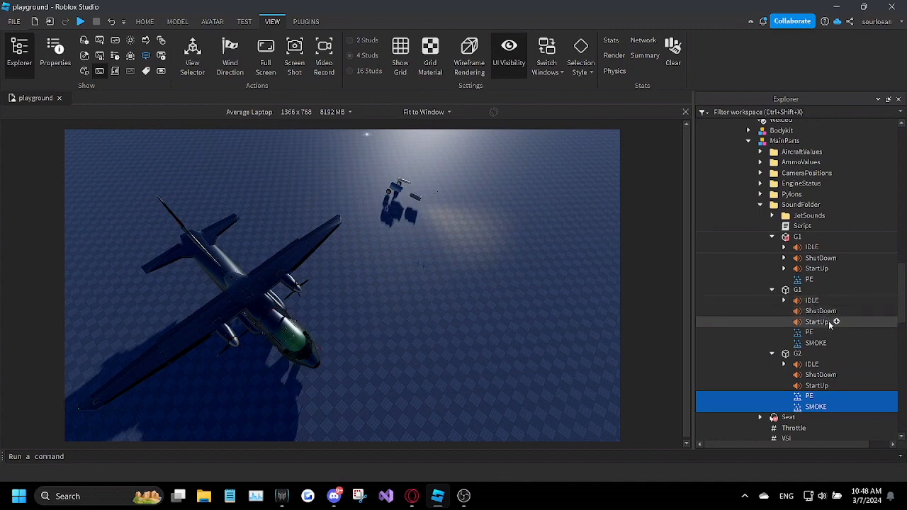
# Step: Inspect the values inside the kit's original G1 ShutDown sound and select that G1 part
pyautogui.click(784, 259)
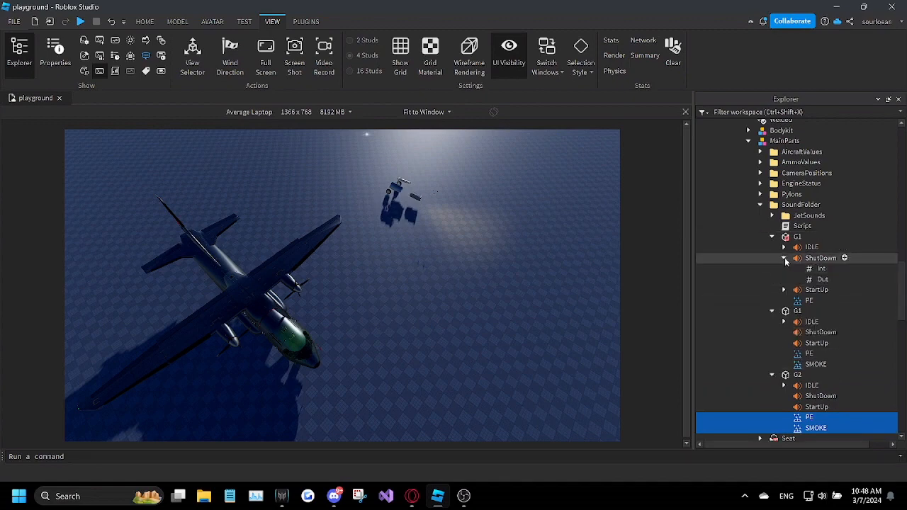
pyautogui.click(784, 258)
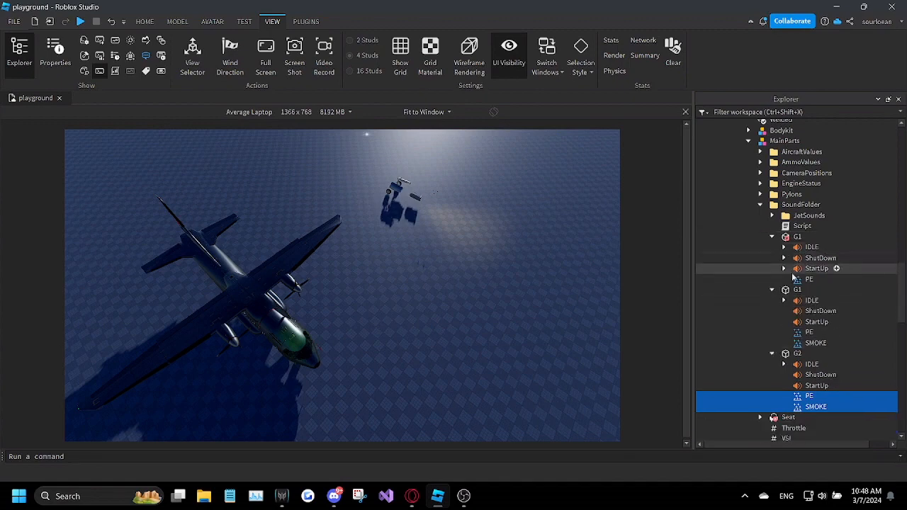
pyautogui.click(791, 238)
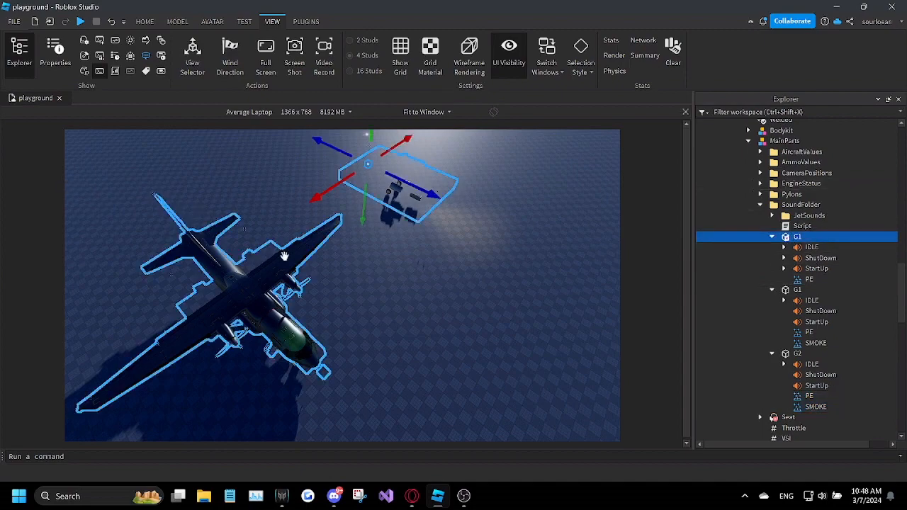
pyautogui.moveTo(401, 488); pyautogui.dragTo(419, 479)
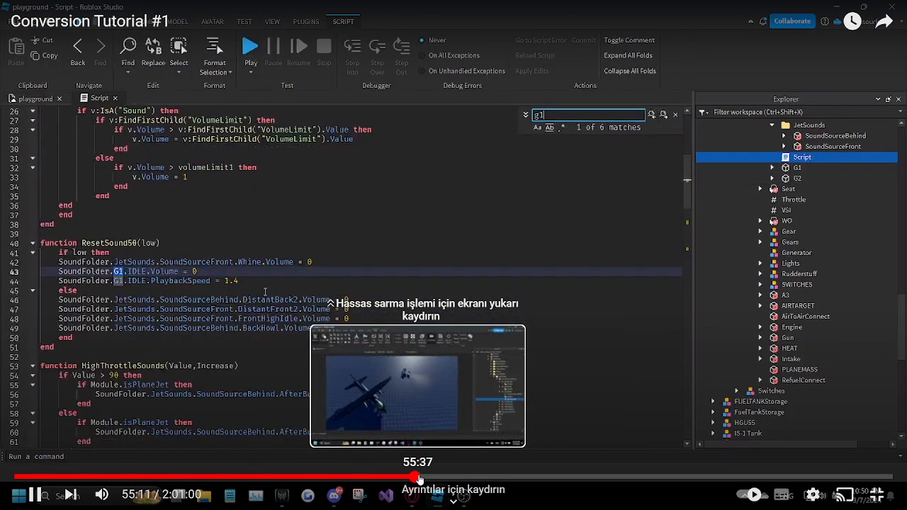
pyautogui.moveTo(420, 479); pyautogui.dragTo(420, 480)
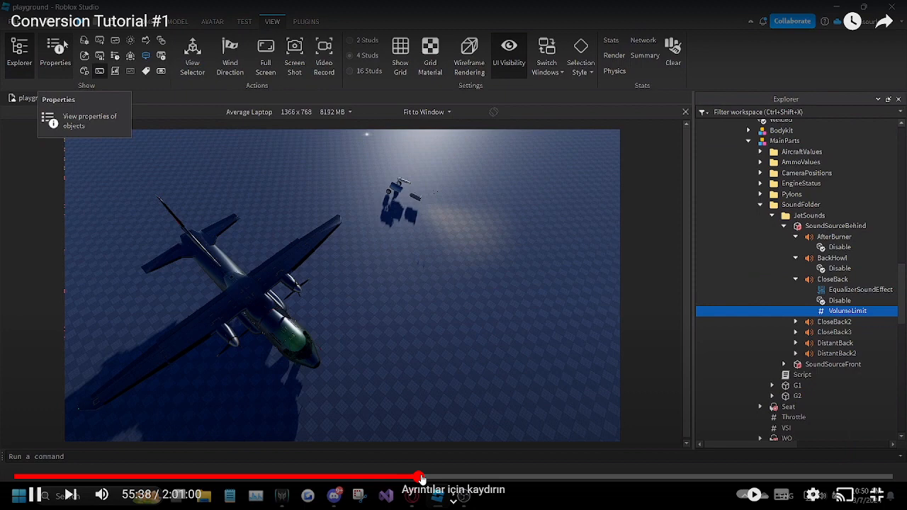
pyautogui.click(848, 319)
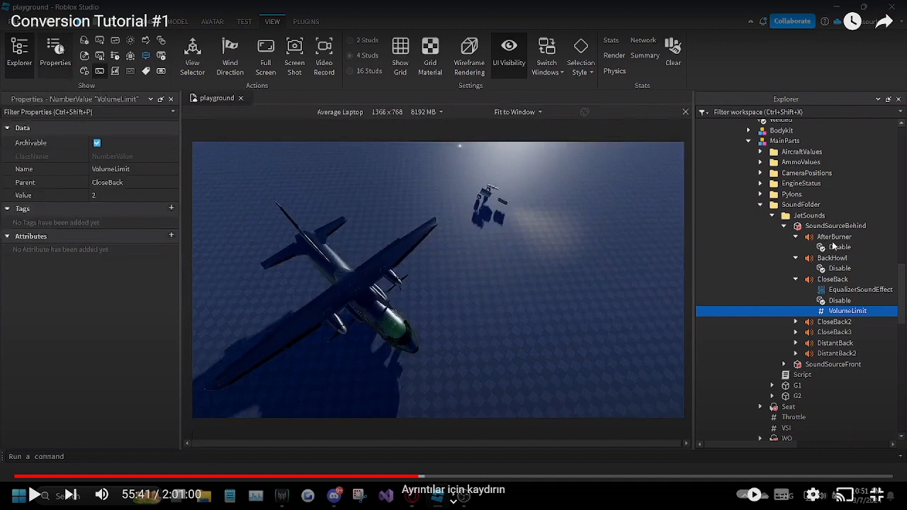
pyautogui.click(477, 325)
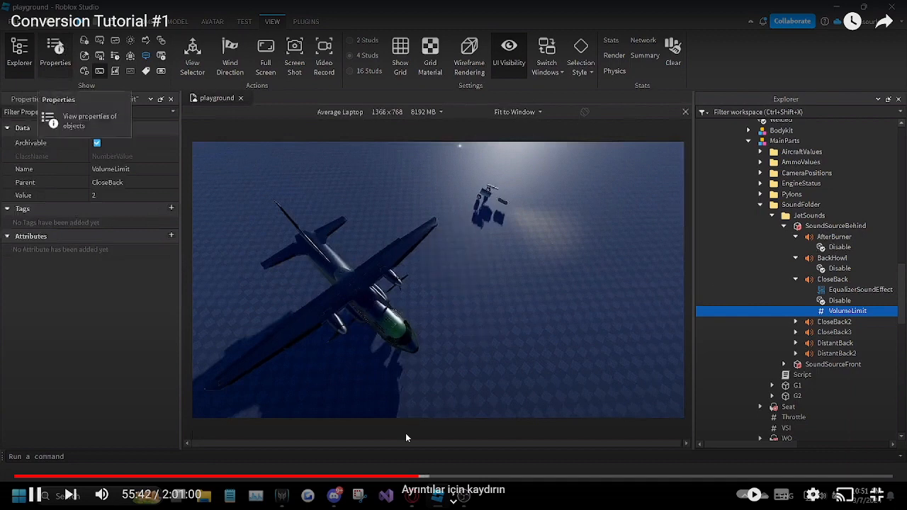
pyautogui.moveTo(425, 475); pyautogui.dragTo(427, 478)
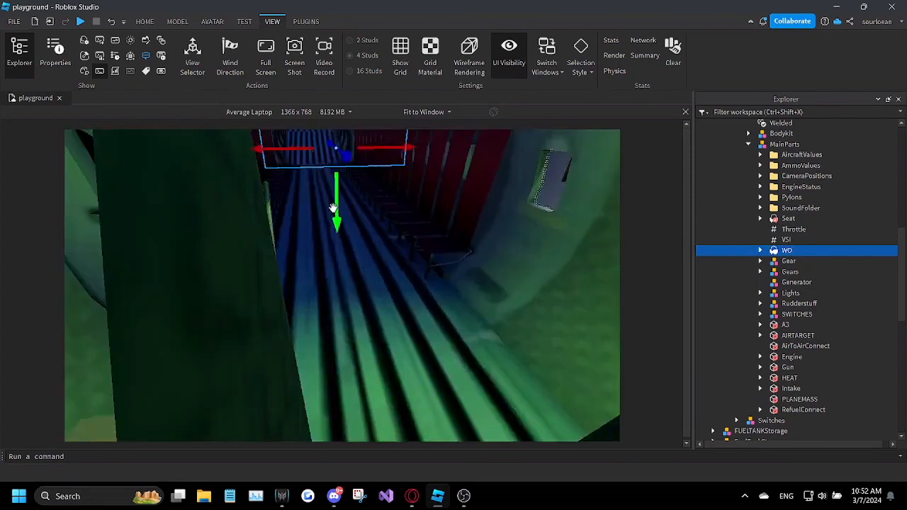
# Step: Lower the WO seat inside the plane's fuselage
pyautogui.moveTo(340, 239); pyautogui.dragTo(337, 269, button='right')
pyautogui.scroll(-6, 335, 222)
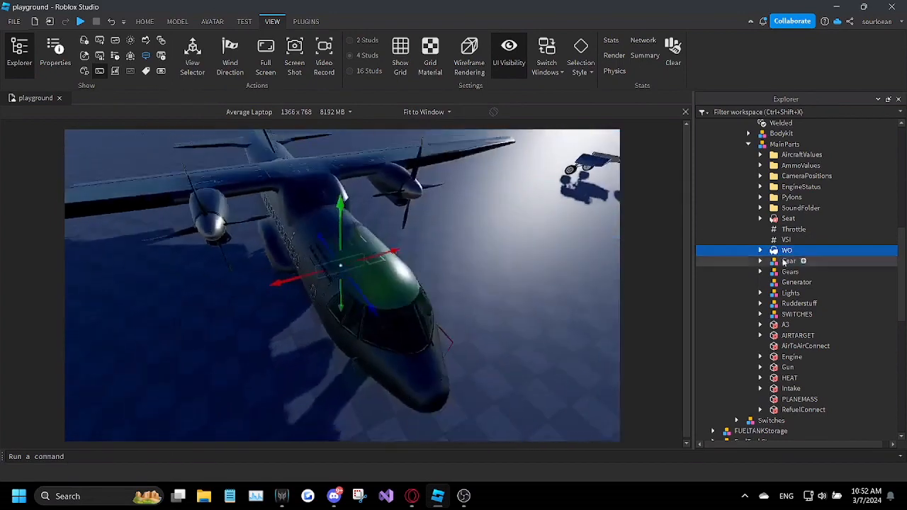
# Step: Move the Part of the Gear model sideways toward the plane's front fuselage
pyautogui.click(788, 260)
pyautogui.click(760, 262)
pyautogui.moveTo(567, 244); pyautogui.dragTo(604, 225, button='right')
pyautogui.click(799, 271)
pyautogui.moveTo(441, 214); pyautogui.dragTo(397, 277, button='right')
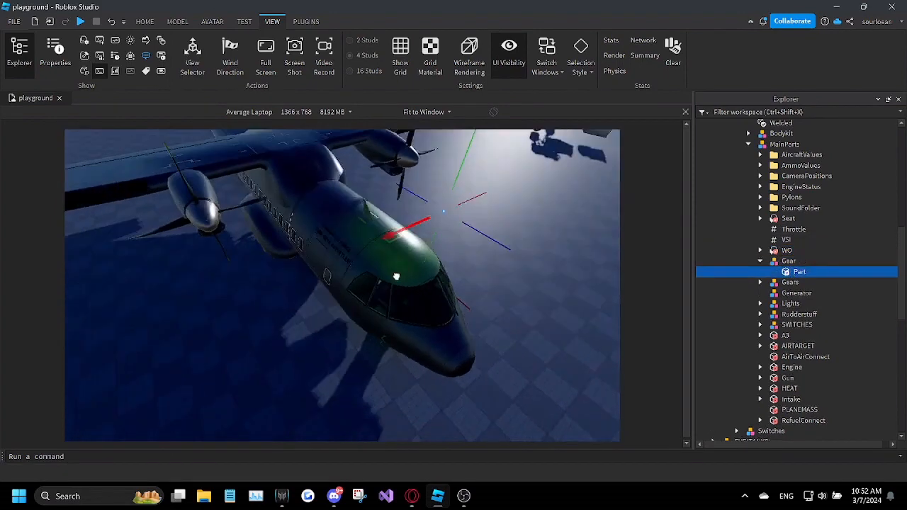
pyautogui.press('f')
# Step: Place the Gear model's Part low beside the plane's nose wheel, near the ground
pyautogui.moveTo(309, 330); pyautogui.dragTo(418, 251, button='right')
pyautogui.scroll(3, 416, 249)
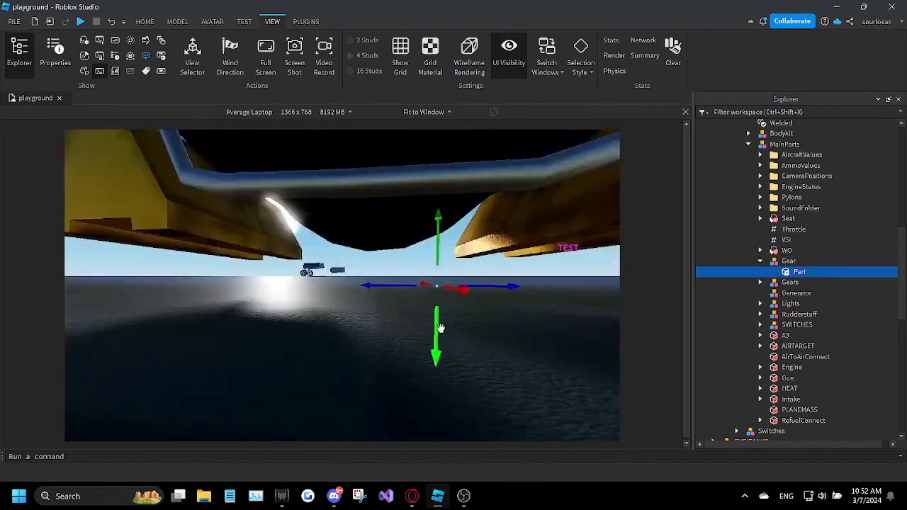
pyautogui.moveTo(437, 321); pyautogui.dragTo(436, 316)
pyautogui.moveTo(436, 316); pyautogui.dragTo(395, 275, button='right')
pyautogui.scroll(-3, 436, 316)
pyautogui.scroll(4, 400, 271)
pyautogui.moveTo(373, 271); pyautogui.dragTo(375, 248)
pyautogui.moveTo(375, 247); pyautogui.dragTo(374, 251, button='right')
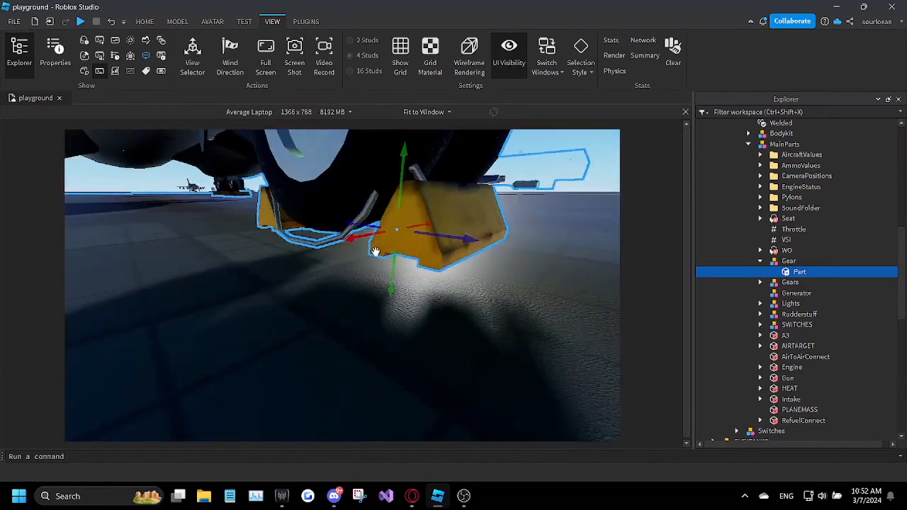
# Step: Delete the three F16D meshes from the Closed folder of the Gears model and expand its Open folder
pyautogui.scroll(-5, 374, 251)
pyautogui.click(786, 283)
pyautogui.click(760, 282)
pyautogui.click(772, 293)
pyautogui.scroll(-5, 512, 286)
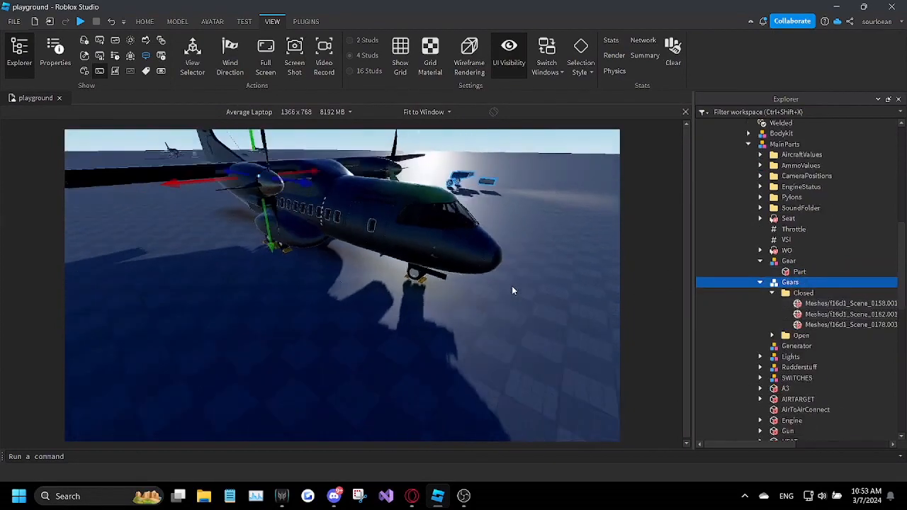
pyautogui.click(814, 303)
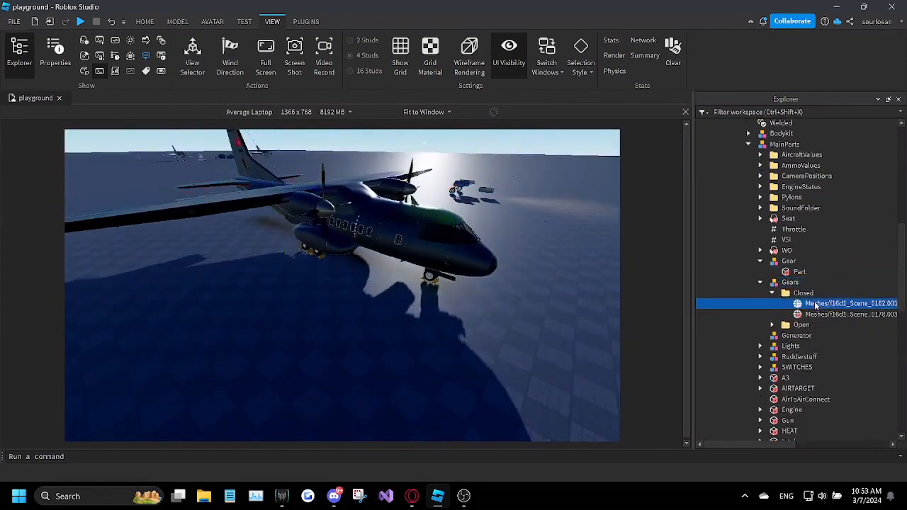
pyautogui.click(772, 293)
pyautogui.click(773, 303)
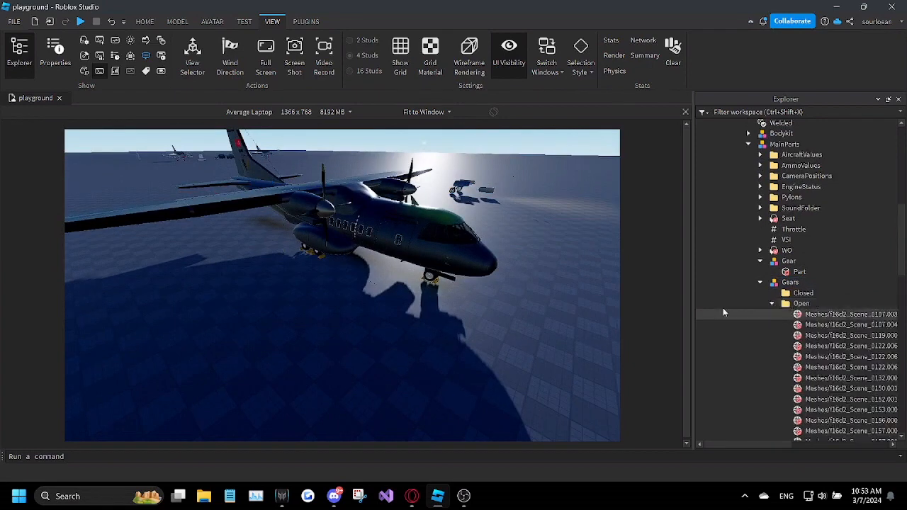
# Step: Delete all the motor parts, Motor1 through Motor9b, from the Motors model inside the kit's Rudderstuff
pyautogui.moveTo(692, 295); pyautogui.dragTo(635, 297)
pyautogui.scroll(-12, 820, 354)
pyautogui.moveTo(866, 317); pyautogui.dragTo(774, 229)
pyautogui.moveTo(434, 477); pyautogui.dragTo(446, 479)
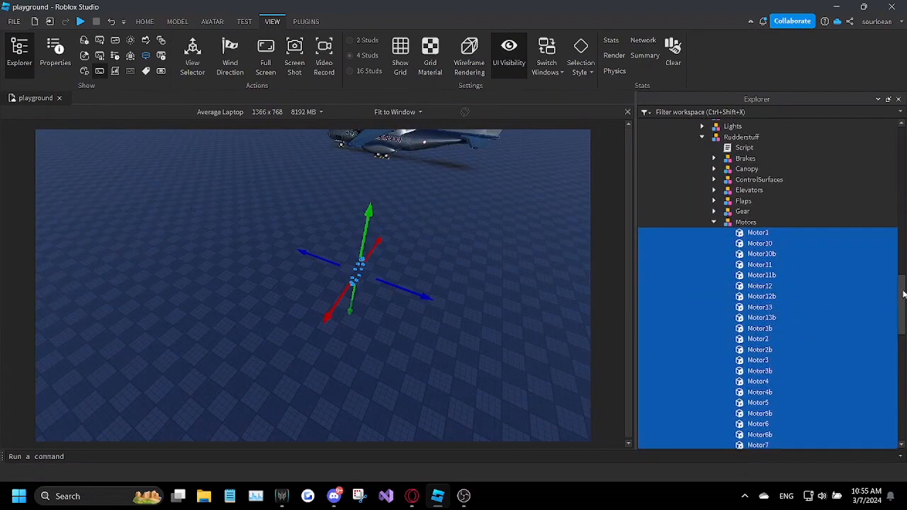
pyautogui.moveTo(903, 294); pyautogui.dragTo(905, 321)
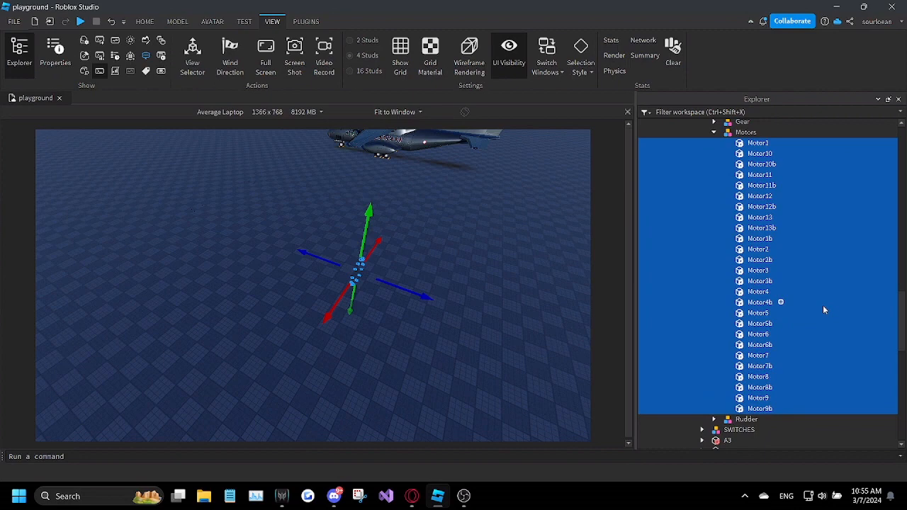
pyautogui.press('Delete')
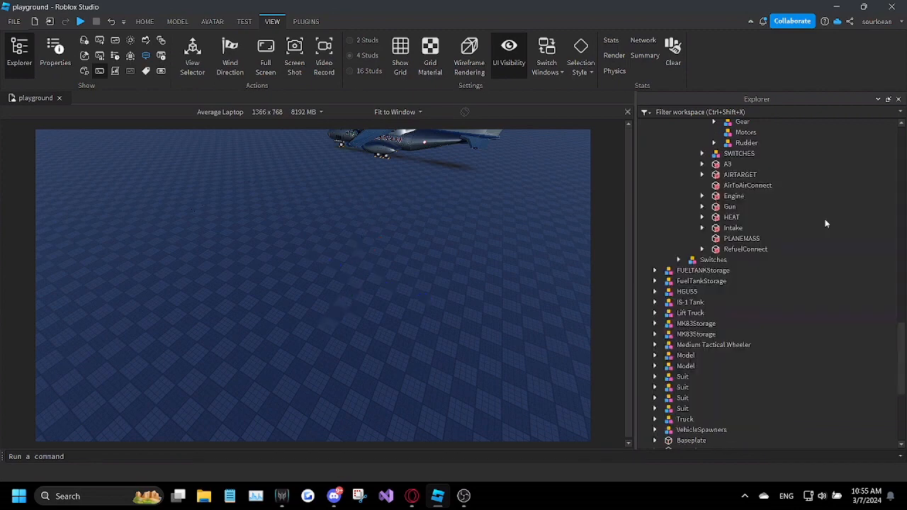
# Step: Locate the RDR and RDRB parts of the kit's Rudder model in the scene
pyautogui.scroll(2, 811, 181)
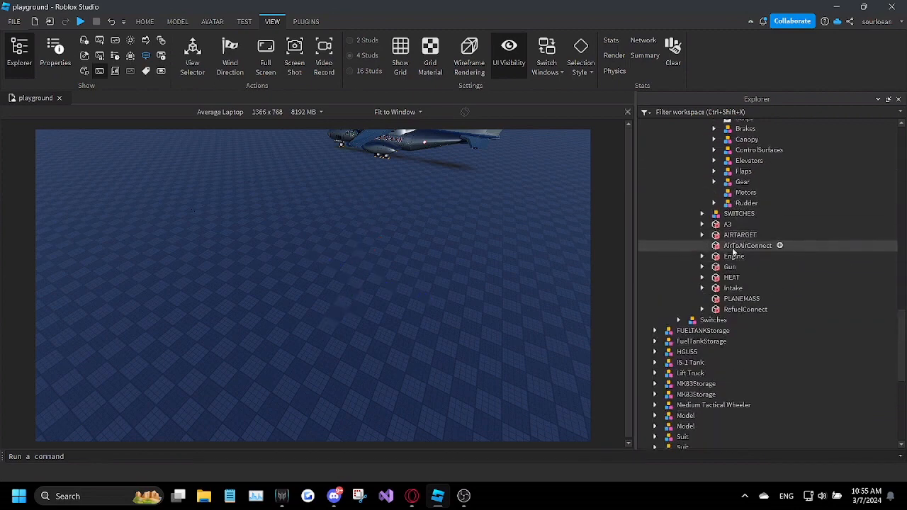
pyautogui.click(713, 204)
pyautogui.click(752, 214)
pyautogui.press('f')
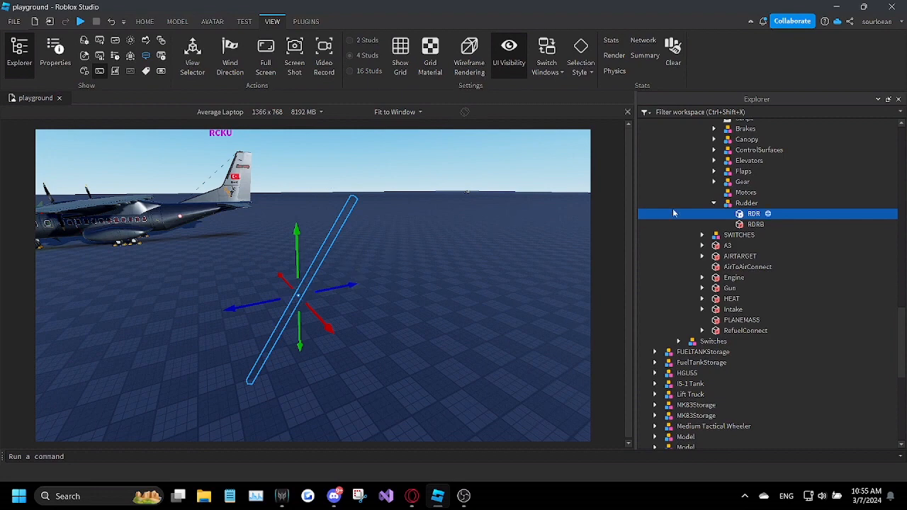
pyautogui.click(754, 225)
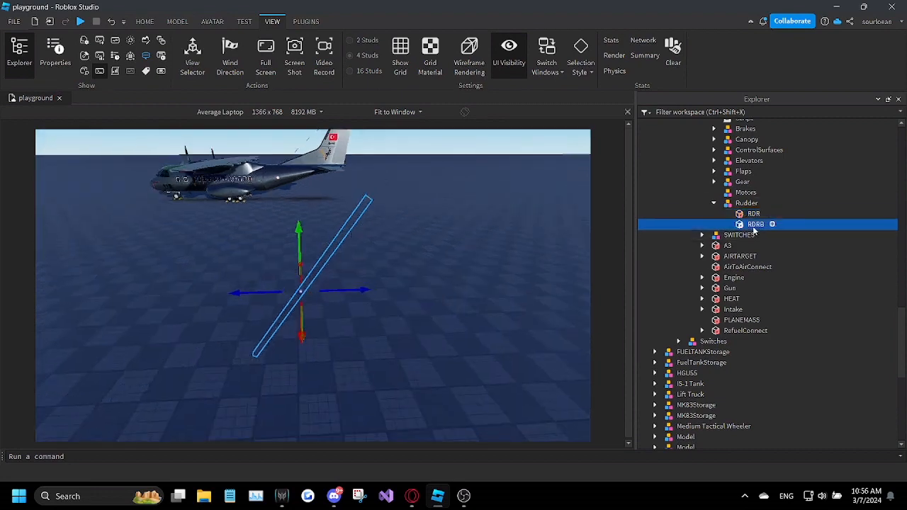
pyautogui.click(752, 214)
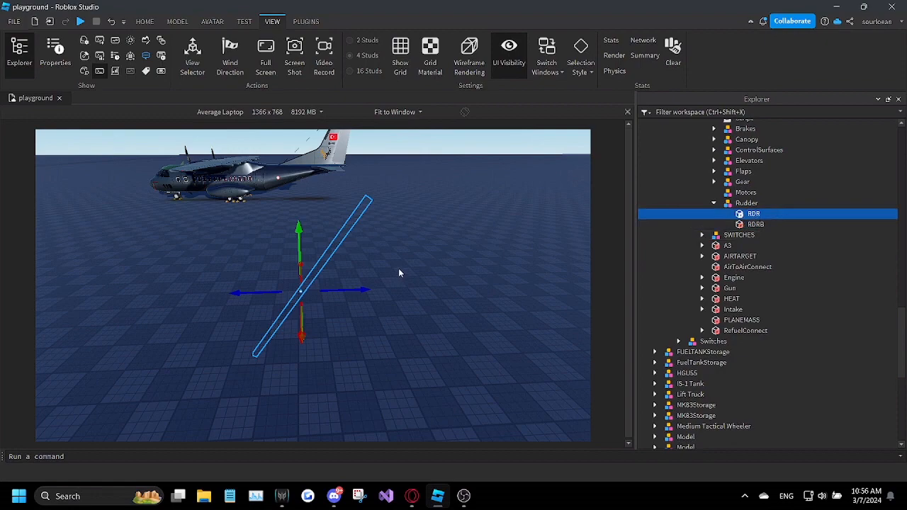
# Step: Look through the control surface parts in the CN235 plane's old Rudderstuff model
pyautogui.scroll(10, 880, 225)
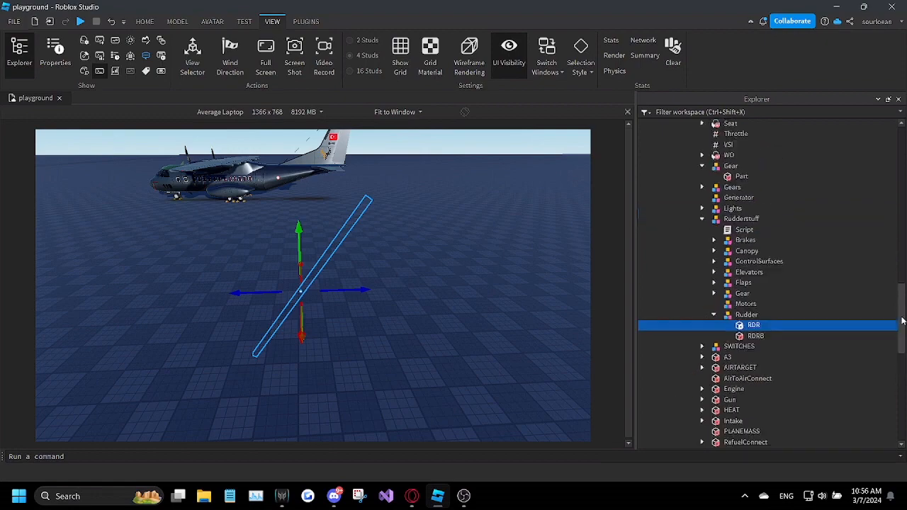
pyautogui.scroll(5, 880, 225)
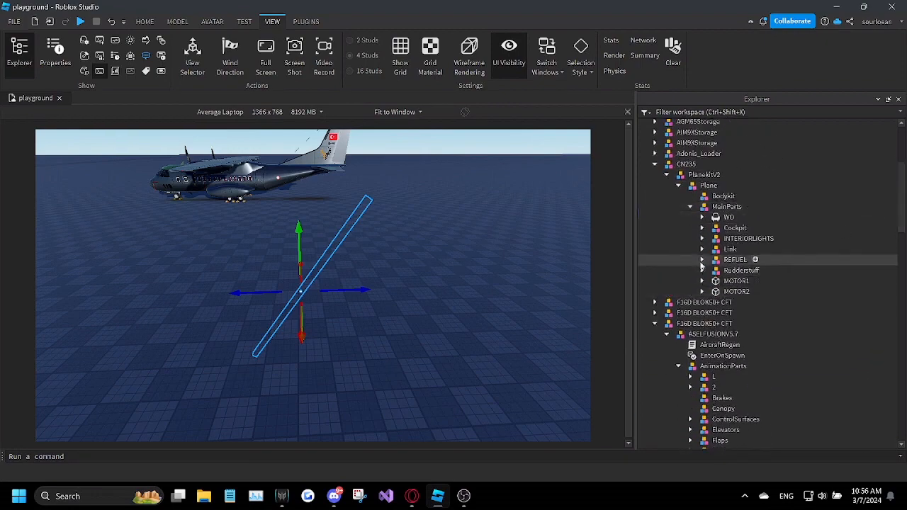
pyautogui.click(713, 281)
pyautogui.click(714, 291)
pyautogui.click(713, 302)
pyautogui.click(713, 312)
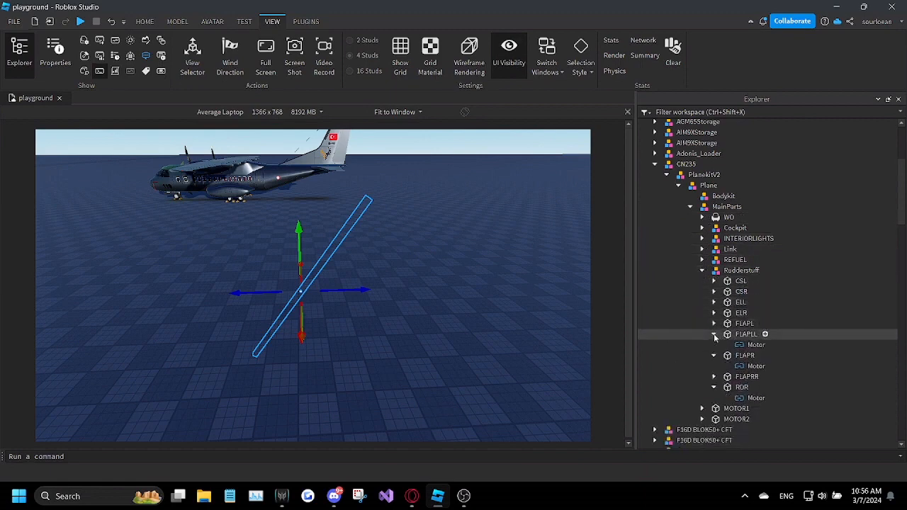
pyautogui.click(714, 324)
pyautogui.click(714, 344)
pyautogui.click(713, 366)
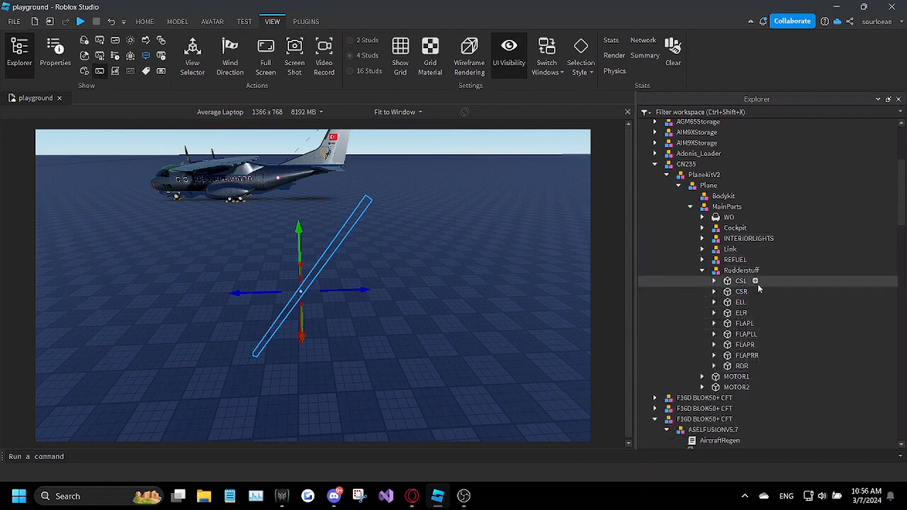
# Step: Check the properties of the Motor inside the CN235's CSR part
pyautogui.click(713, 292)
pyautogui.click(752, 302)
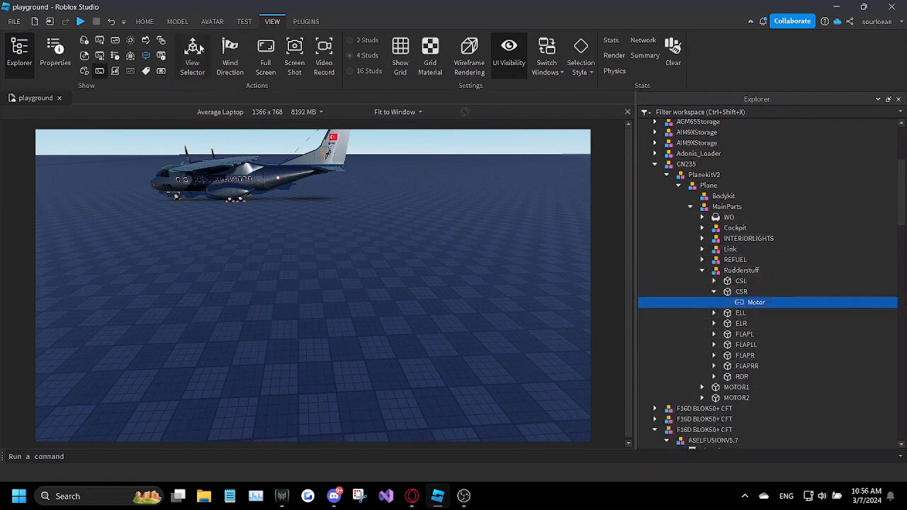
pyautogui.click(42, 60)
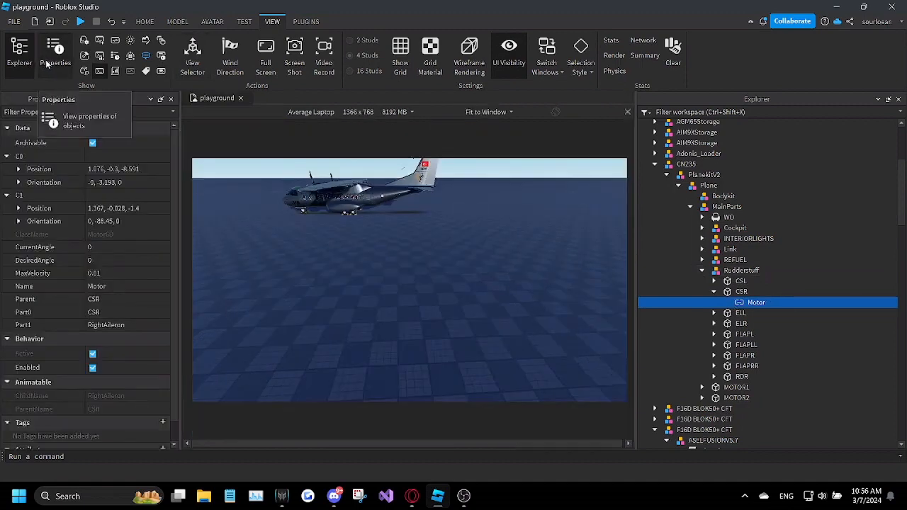
pyautogui.click(48, 61)
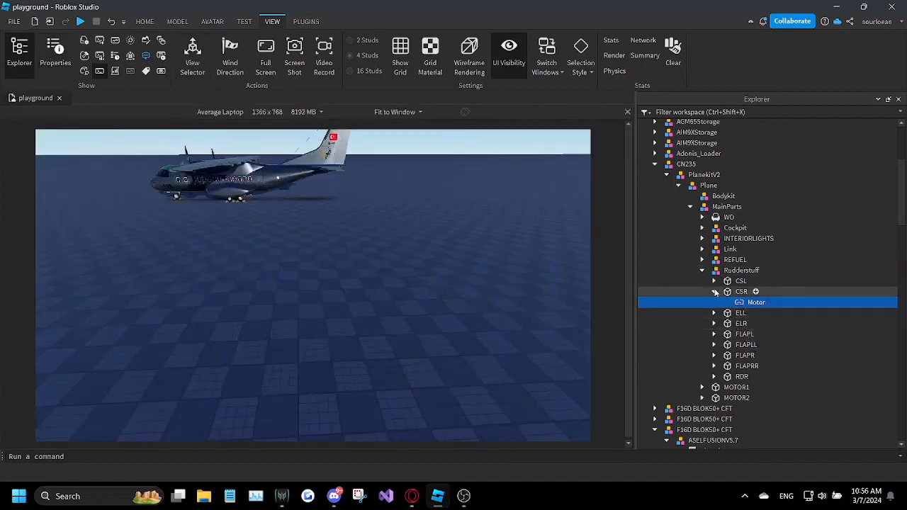
# Step: Inspect where the old RDR and FLAPRR parts sit on the CN235 plane
pyautogui.click(719, 377)
pyautogui.press('f')
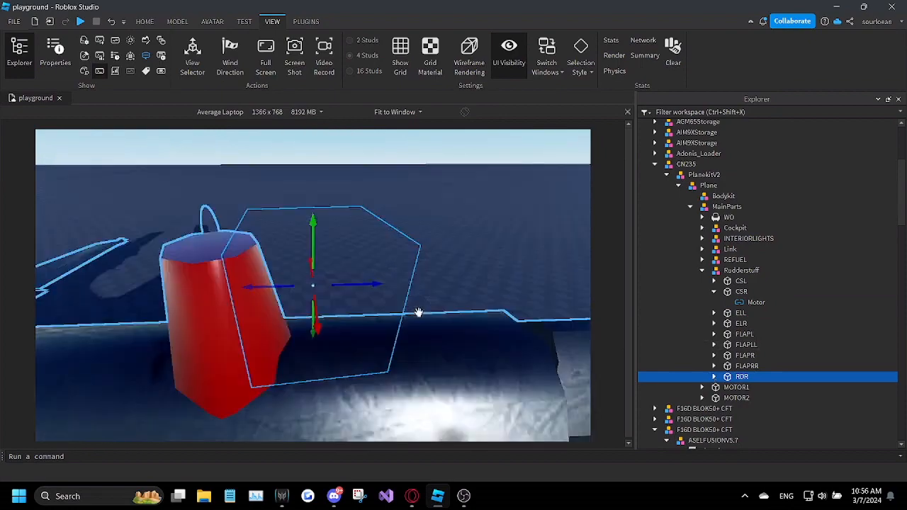
pyautogui.moveTo(418, 312); pyautogui.dragTo(698, 370, button='right')
pyautogui.scroll(-3, 464, 335)
pyautogui.click(698, 368)
pyautogui.press('f')
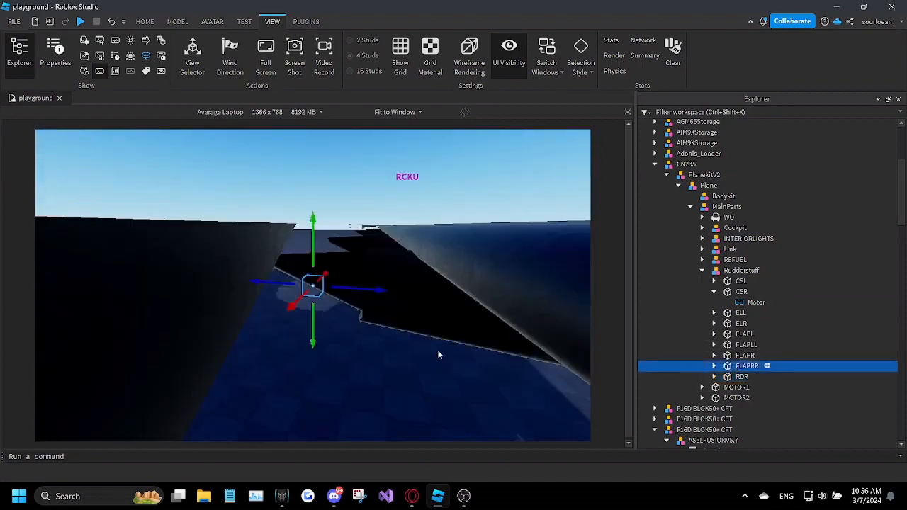
pyautogui.moveTo(437, 354); pyautogui.dragTo(415, 313, button='right')
pyautogui.scroll(-3, 410, 317)
pyautogui.scroll(-3, 410, 317)
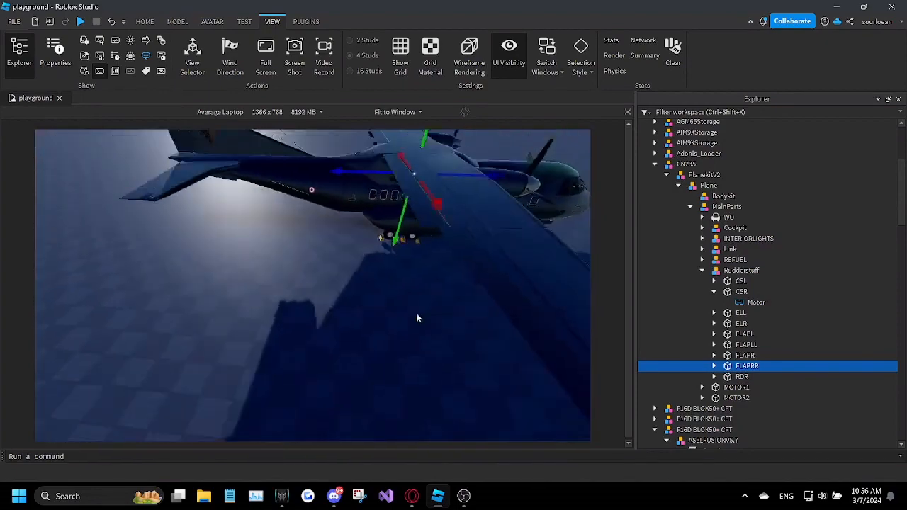
# Step: Delete the parts CSL through RDR from the CN235's Rudderstuff, then remove the Rudderstuff model itself
pyautogui.click(714, 291)
pyautogui.moveTo(826, 283); pyautogui.dragTo(698, 356)
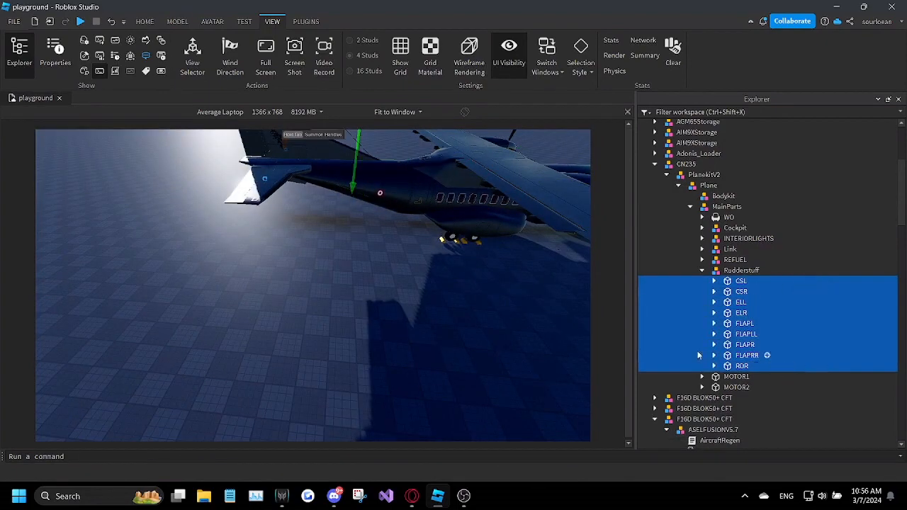
pyautogui.press('Delete')
pyautogui.click(740, 273)
pyautogui.press('Delete')
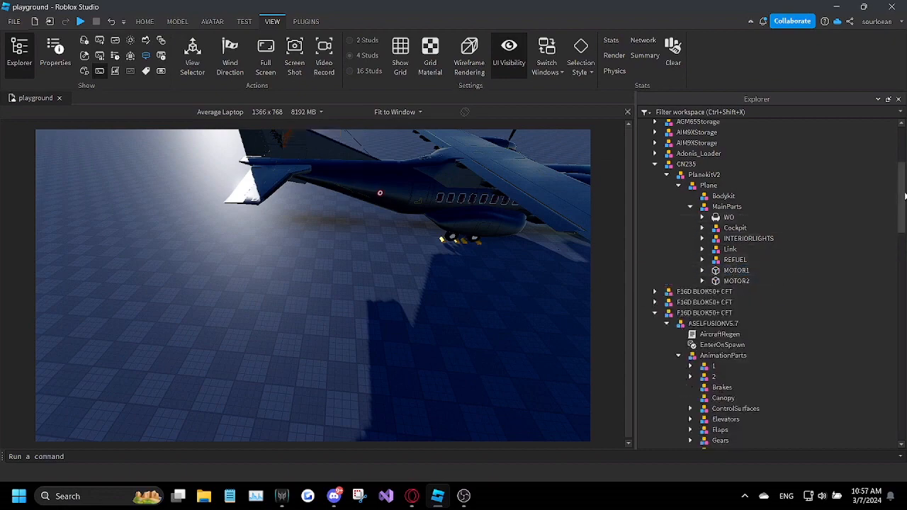
# Step: Select RDR and RDRB in the kit's Rudder model and move them to the CN235's tail
pyautogui.moveTo(904, 195); pyautogui.dragTo(904, 301)
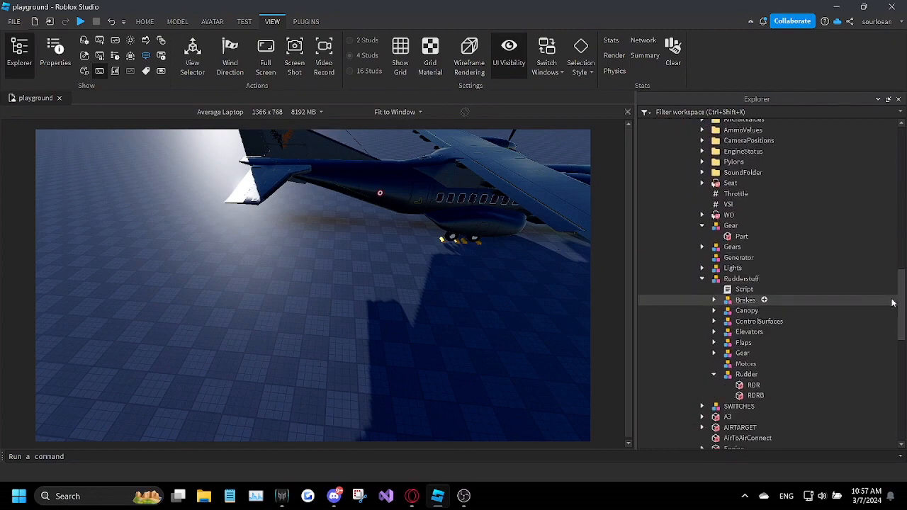
pyautogui.scroll(-4, 878, 297)
pyautogui.click(747, 269)
pyautogui.keyDown('ctrl'); pyautogui.click(745, 281); pyautogui.keyUp('ctrl')
pyautogui.press('f')
pyautogui.moveTo(345, 260); pyautogui.dragTo(360, 272, button='right')
pyautogui.scroll(-5, 317, 257)
pyautogui.scroll(5, 308, 266)
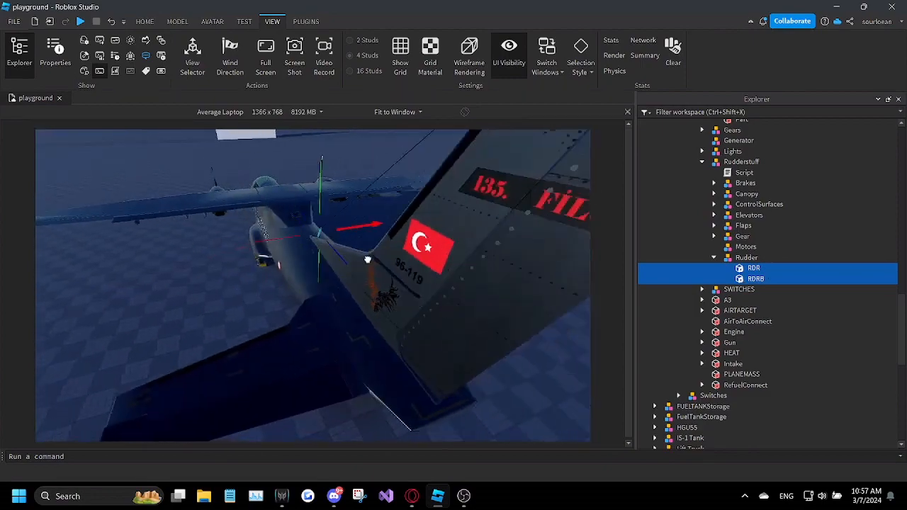
# Step: Position RDR and RDRB on the tail fin along the front edge of the rudder
pyautogui.moveTo(474, 305); pyautogui.dragTo(327, 244, button='right')
pyautogui.press('w')
pyautogui.moveTo(327, 245); pyautogui.dragTo(410, 318)
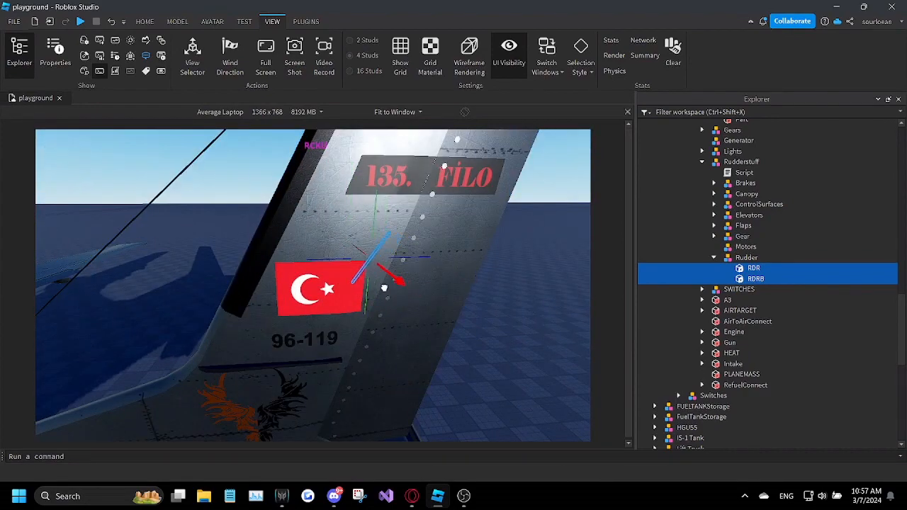
pyautogui.moveTo(367, 272); pyautogui.dragTo(371, 274)
pyautogui.press('w')
pyautogui.moveTo(370, 275); pyautogui.dragTo(370, 275, button='right')
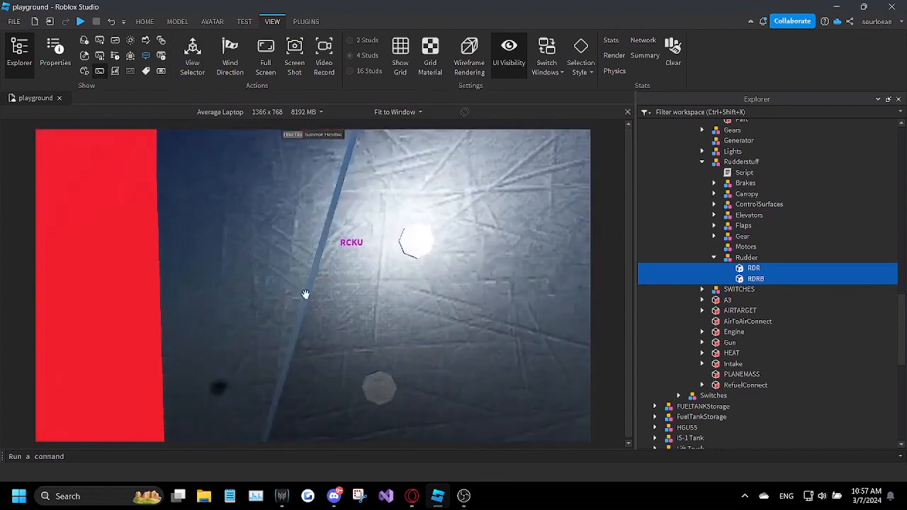
pyautogui.scroll(-4, 316, 291)
pyautogui.moveTo(316, 290); pyautogui.dragTo(314, 288, button='right')
# Step: Switch to the web browser and search Google for "whats is a pivot" in a new tab
pyautogui.click(411, 496)
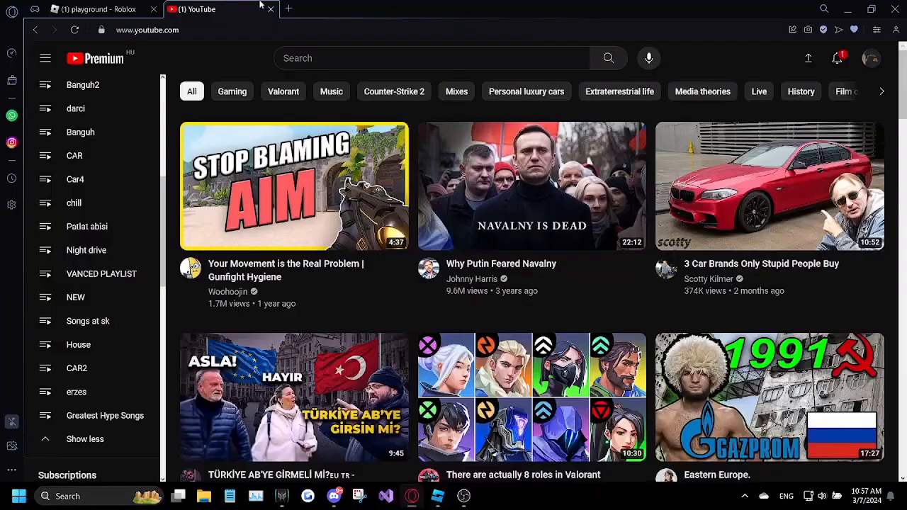
pyautogui.click(289, 9)
pyautogui.write('whats called')
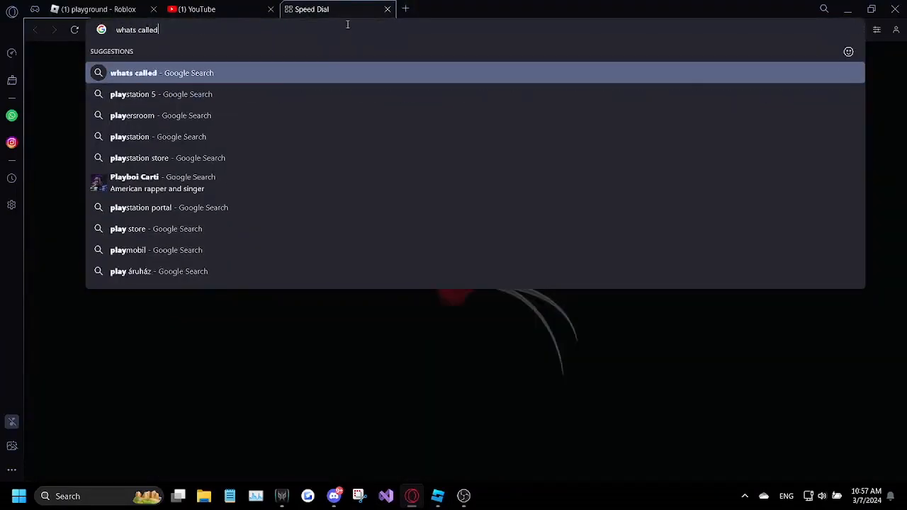
pyautogui.press('BackSpace')
pyautogui.press('BackSpace')
pyautogui.press('BackSpace')
pyautogui.press('BackSpace')
pyautogui.press('BackSpace')
pyautogui.press('BackSpace')
pyautogui.write('is a pivot')
pyautogui.press('Return')
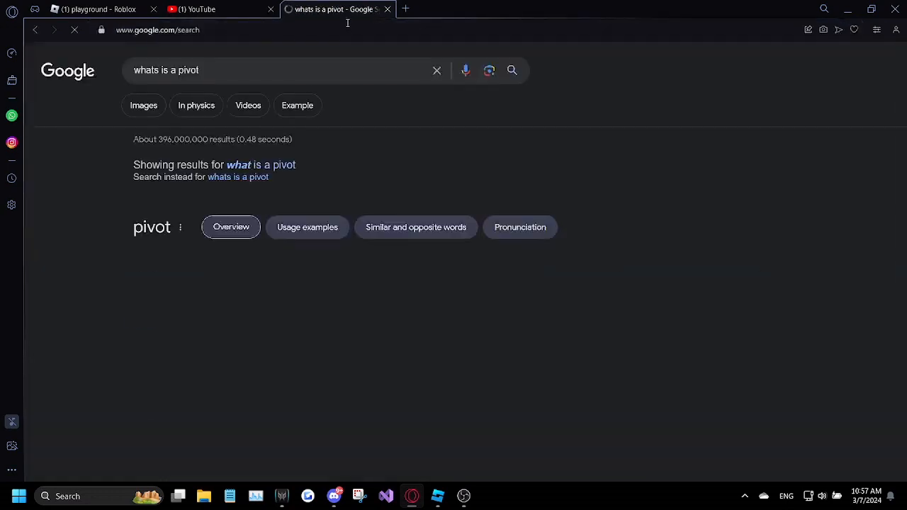
# Step: Search Google Images for "pivot of a door" and view the BuilderBill-DIY-Help.com Pivoting Doors diagram
pyautogui.write('pivot of a door')
pyautogui.press('Return')
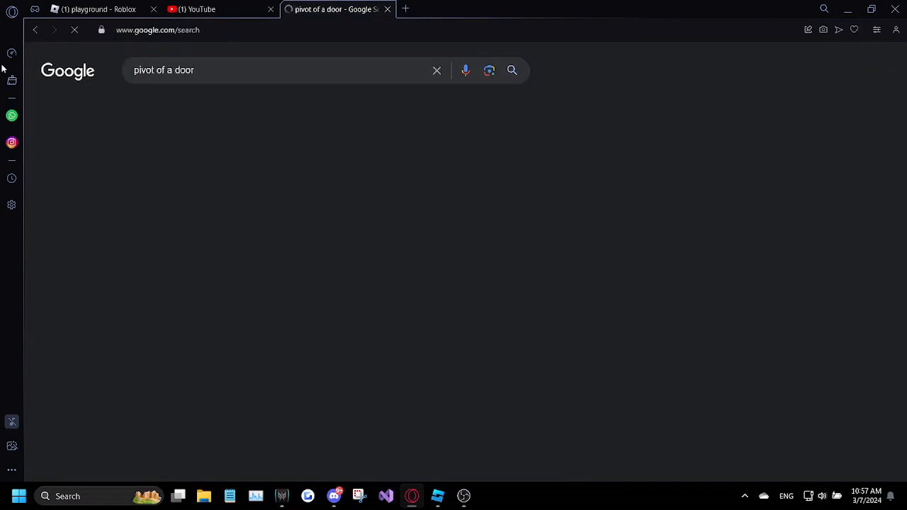
pyautogui.click(153, 112)
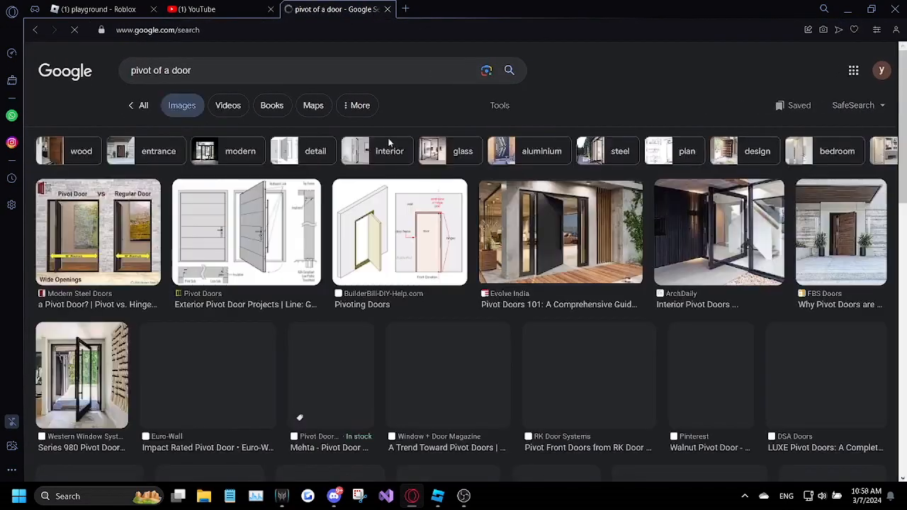
pyautogui.click(424, 268)
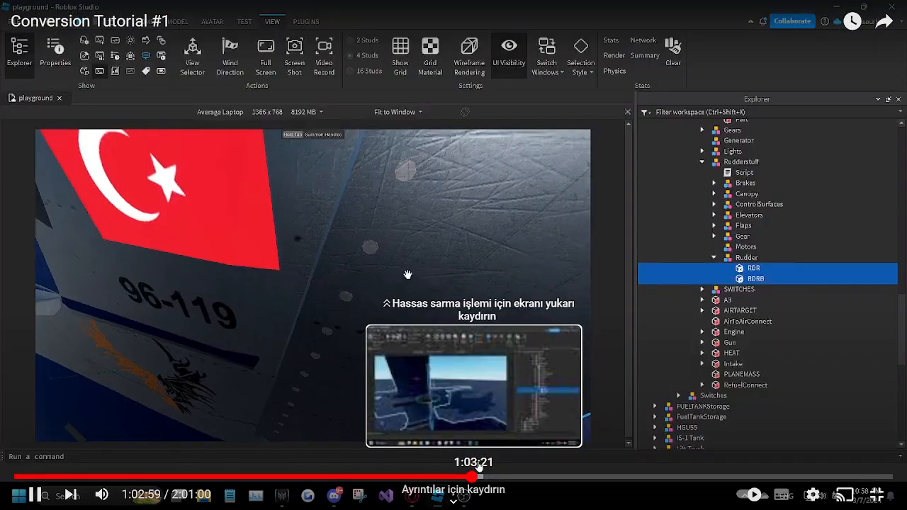
pyautogui.click(498, 371)
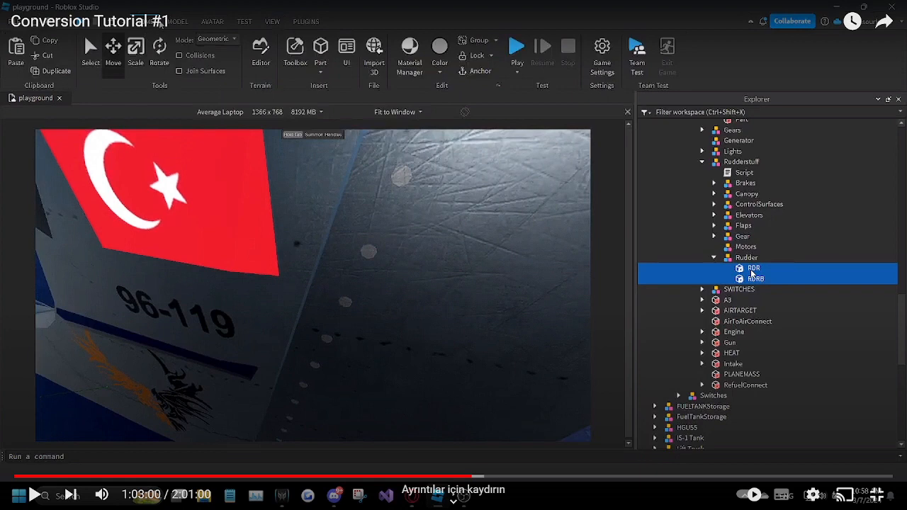
# Step: Switch back to Roblox Studio and rotate RDR and RDRB to match the slant of the rudder's hinge line
pyautogui.click(719, 290)
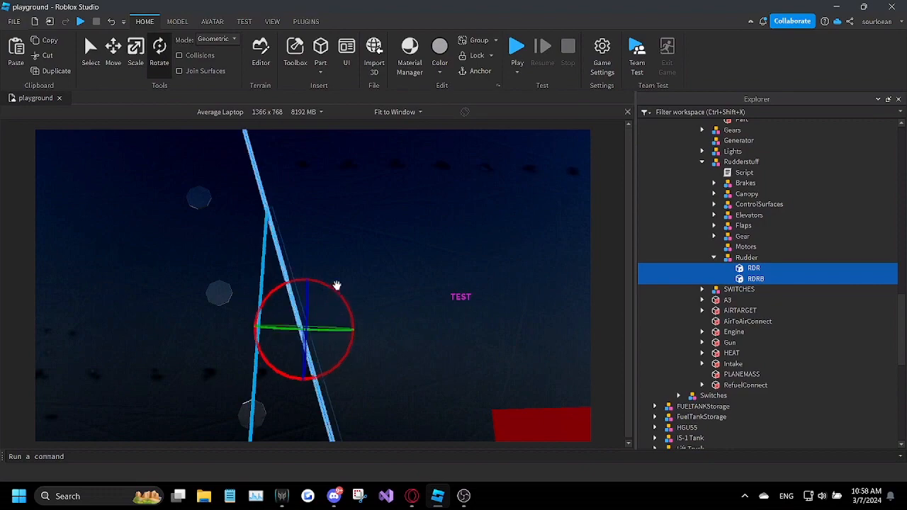
pyautogui.press('a')
pyautogui.moveTo(336, 285); pyautogui.dragTo(338, 295, button='right')
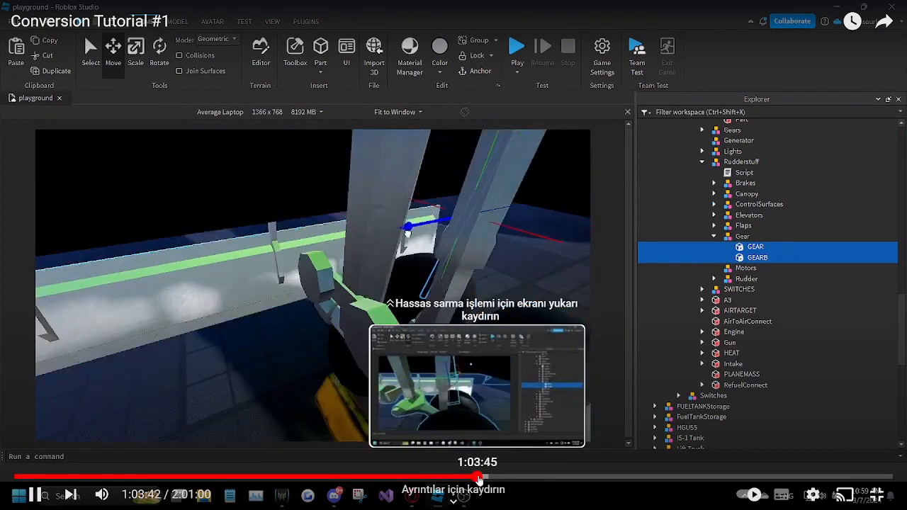
pyautogui.moveTo(478, 476); pyautogui.dragTo(482, 476)
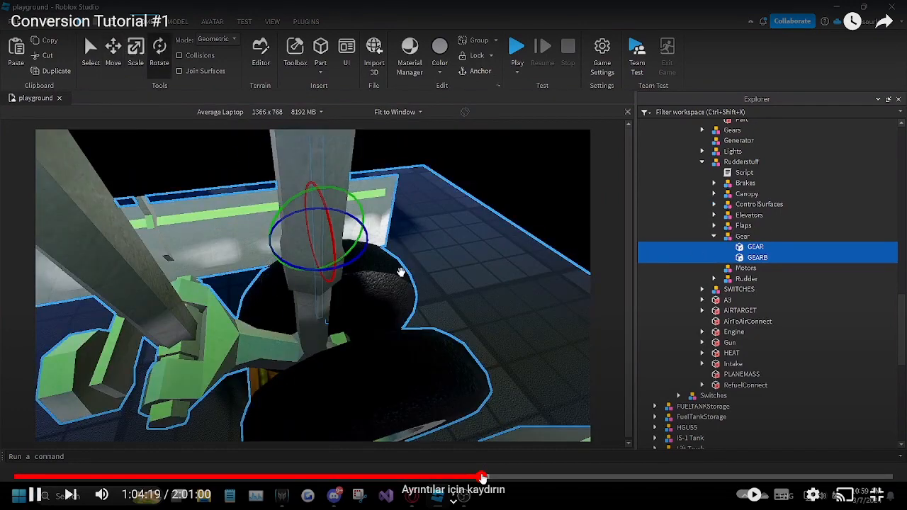
pyautogui.click(488, 476)
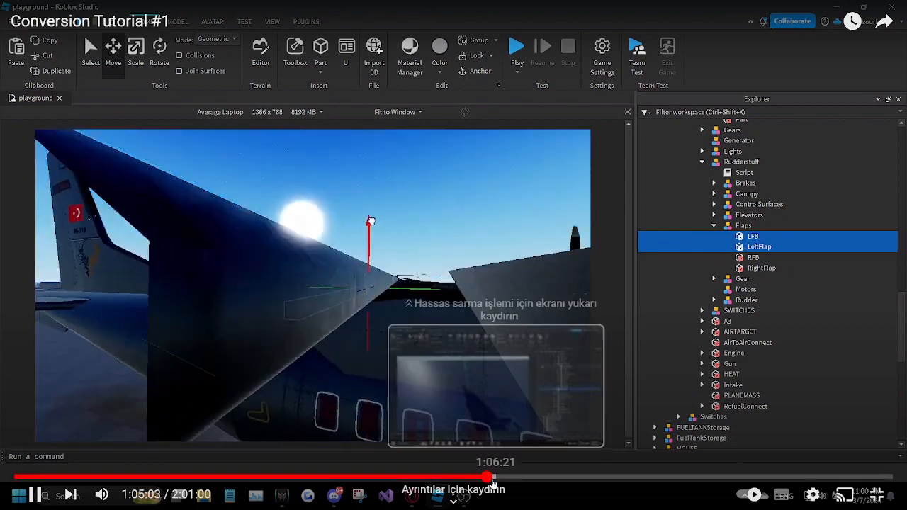
pyautogui.click(489, 476)
pyautogui.click(494, 476)
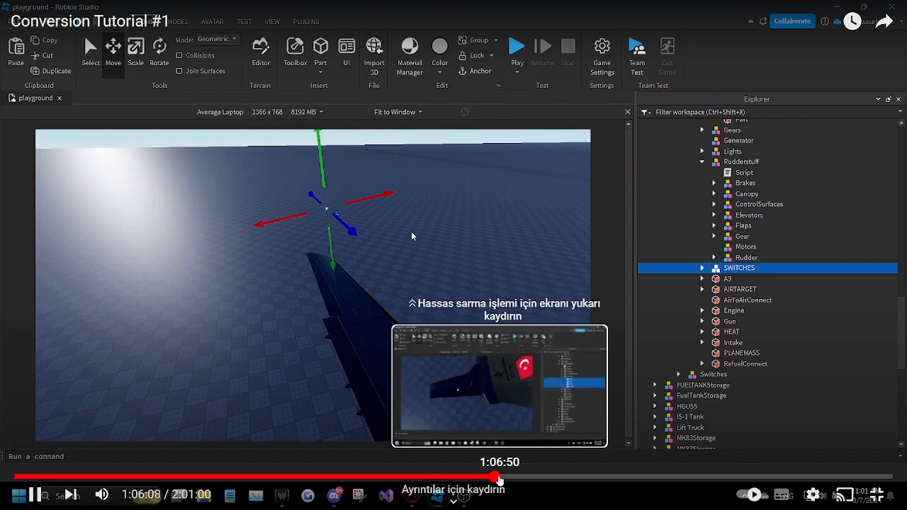
pyautogui.click(495, 476)
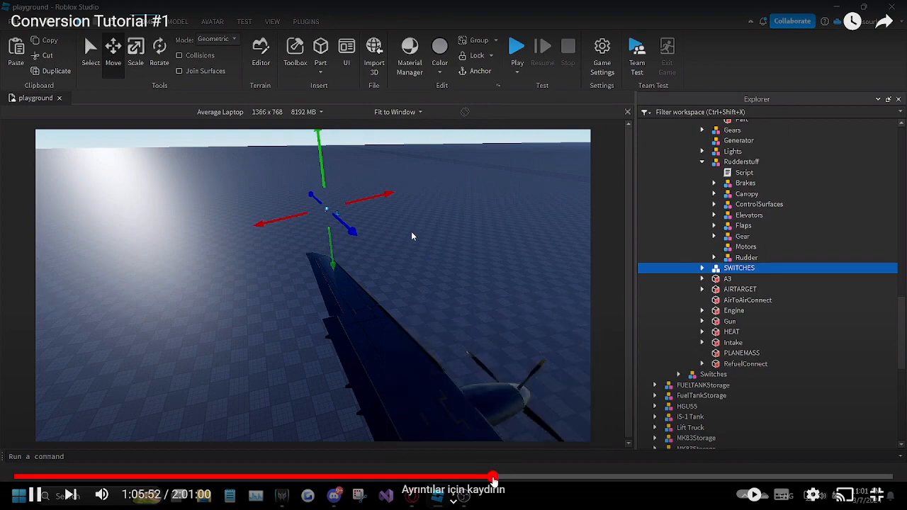
pyautogui.click(488, 477)
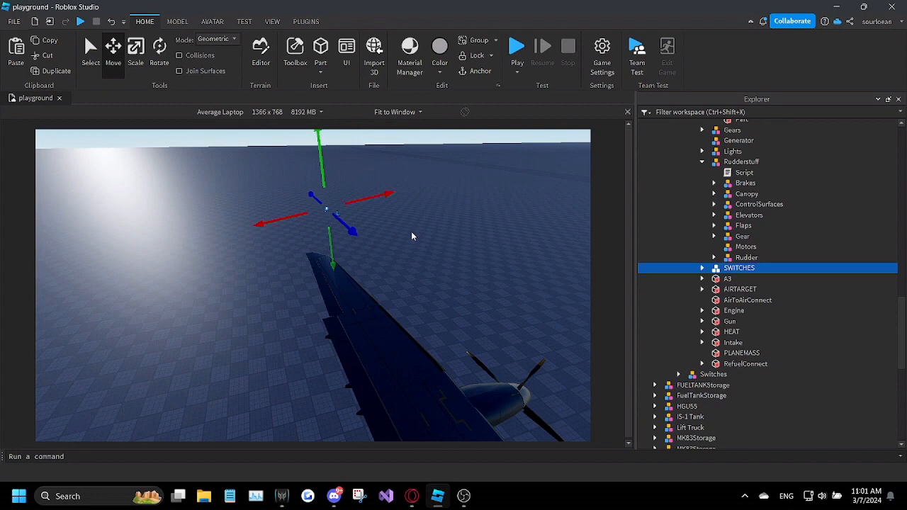
# Step: Select LFB, LeftFlap, RFB and RightFlap in the Flaps group to examine their placement on the wings
pyautogui.moveTo(263, 206); pyautogui.dragTo(262, 206, button='right')
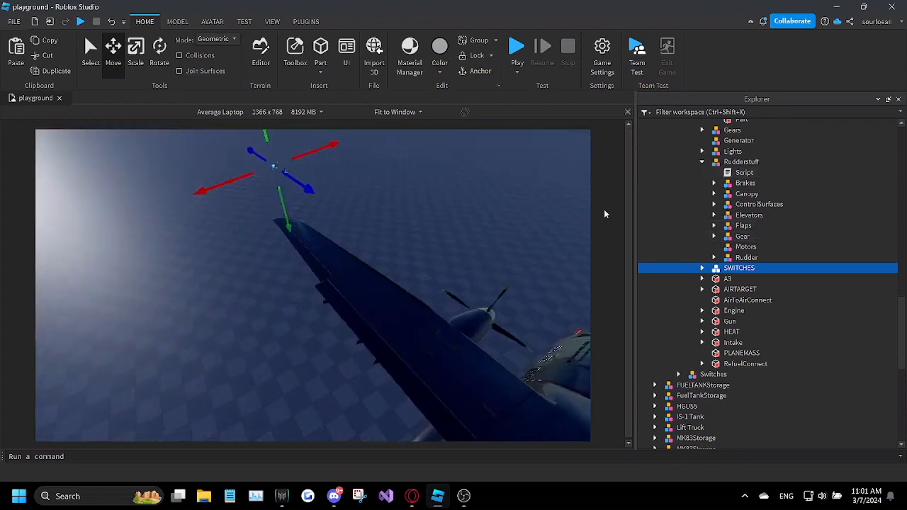
pyautogui.click(744, 223)
pyautogui.press('f')
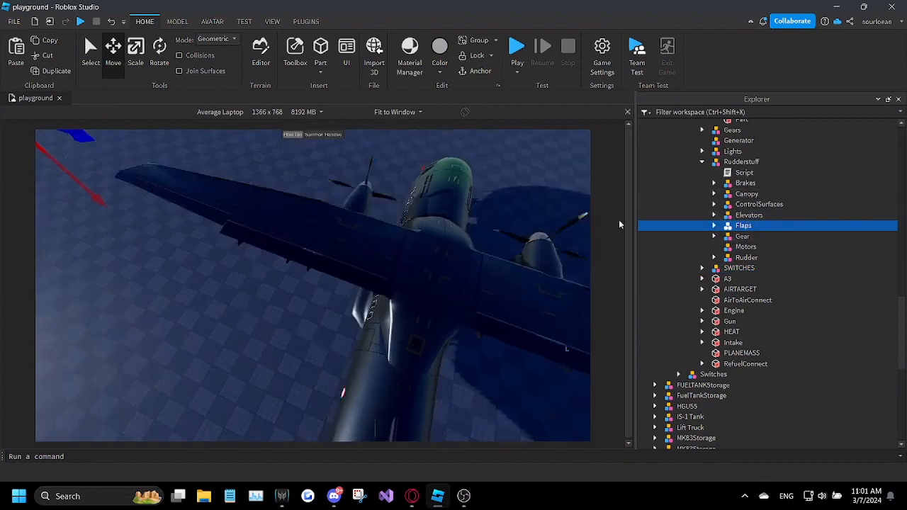
pyautogui.moveTo(608, 230); pyautogui.dragTo(608, 230, button='right')
pyautogui.click(714, 226)
pyautogui.moveTo(797, 236); pyautogui.dragTo(776, 280)
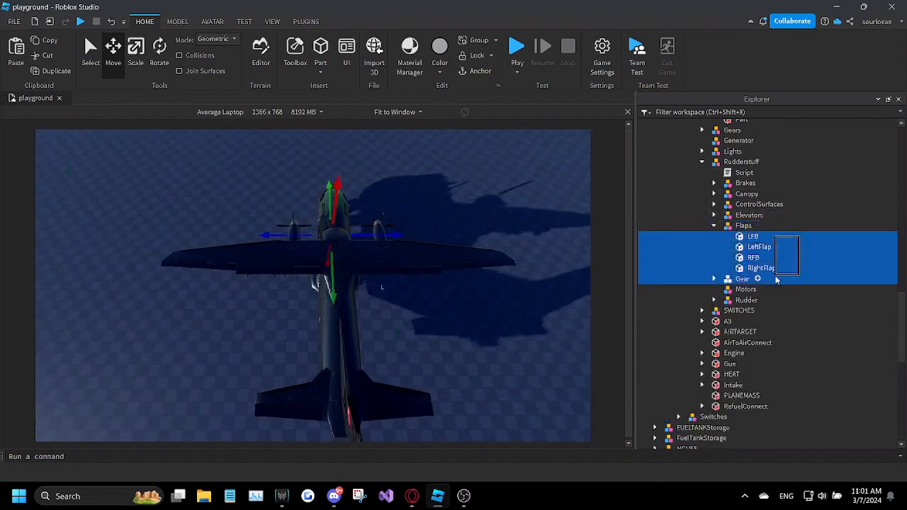
# Step: Select ELB, ELL, ELR and ELRB in the Elevators group to examine their placement on the tailplane
pyautogui.click(714, 225)
pyautogui.click(715, 215)
pyautogui.moveTo(758, 227); pyautogui.dragTo(757, 260)
pyautogui.moveTo(423, 262); pyautogui.dragTo(423, 261, button='right')
pyautogui.moveTo(192, 285); pyautogui.dragTo(195, 285)
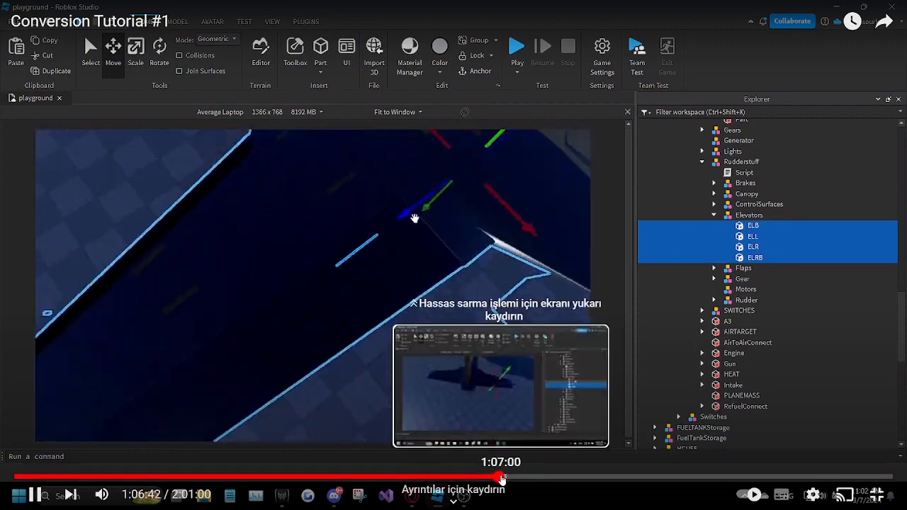
pyautogui.click(502, 477)
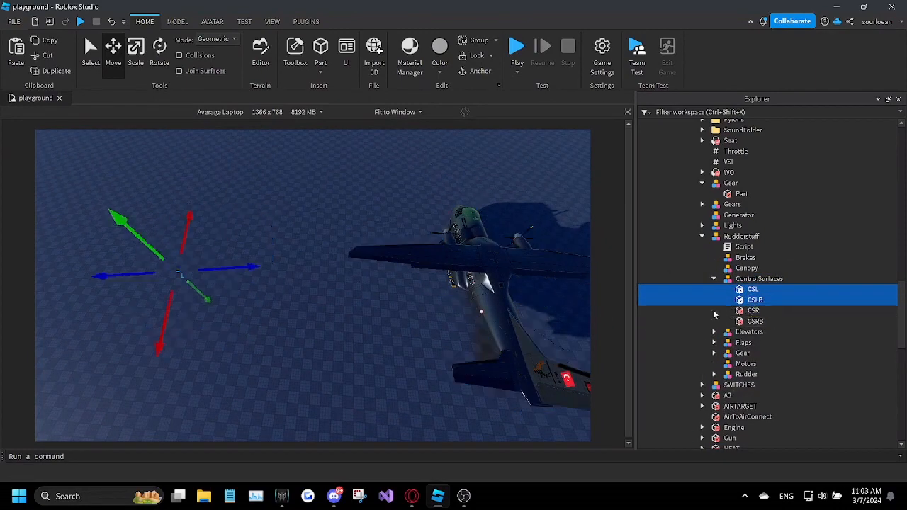
pyautogui.moveTo(508, 481); pyautogui.dragTo(524, 481)
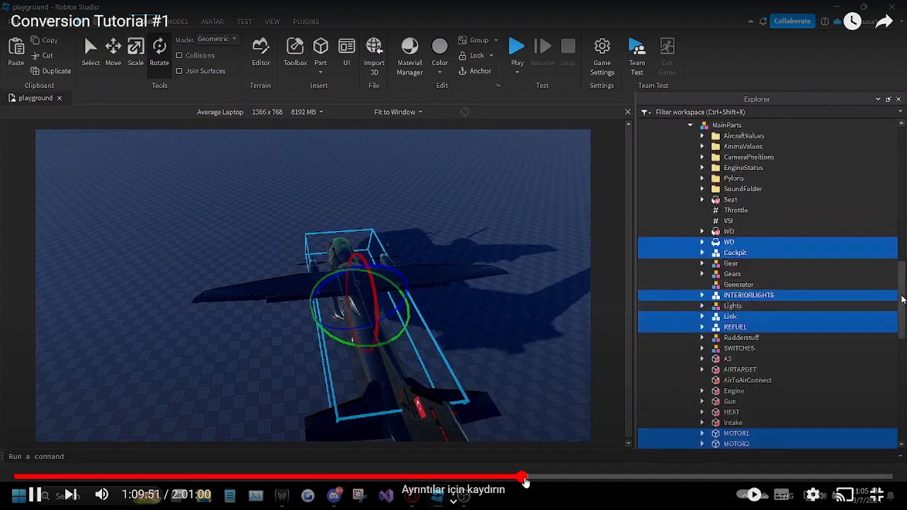
pyautogui.click(524, 480)
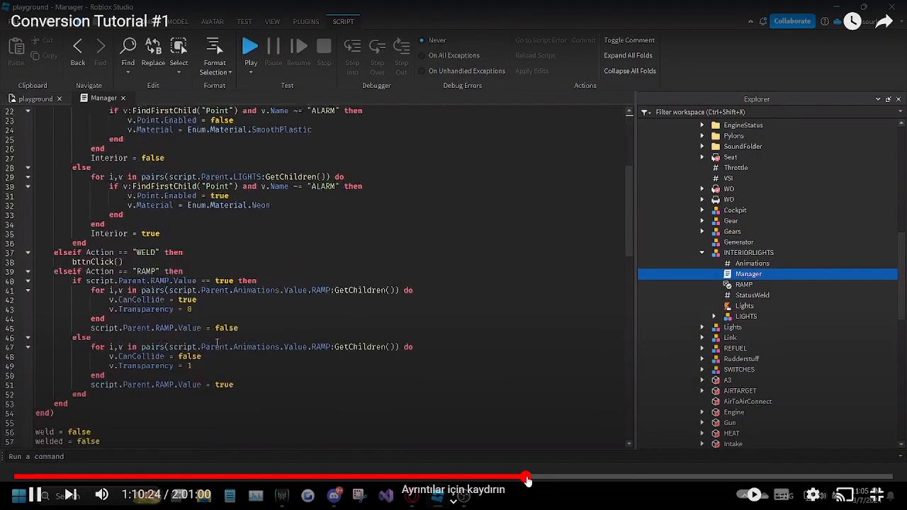
pyautogui.click(530, 480)
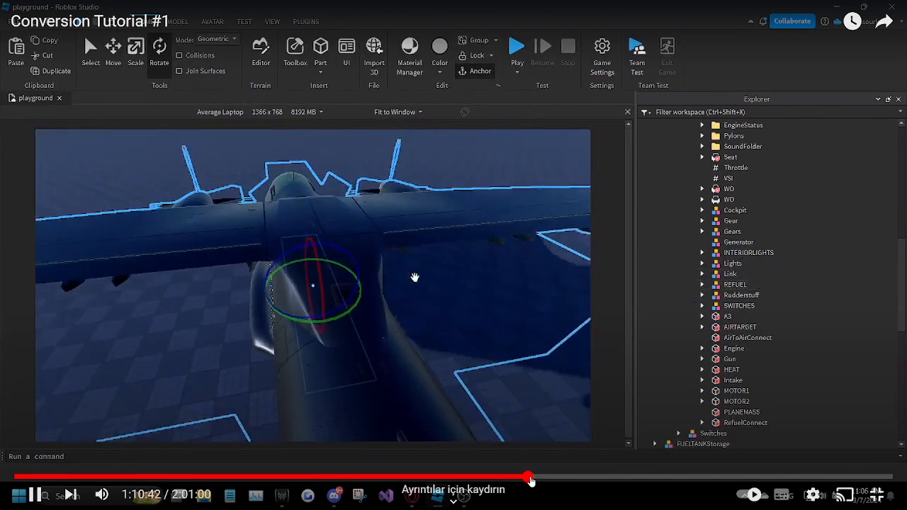
pyautogui.moveTo(529, 480); pyautogui.dragTo(531, 480)
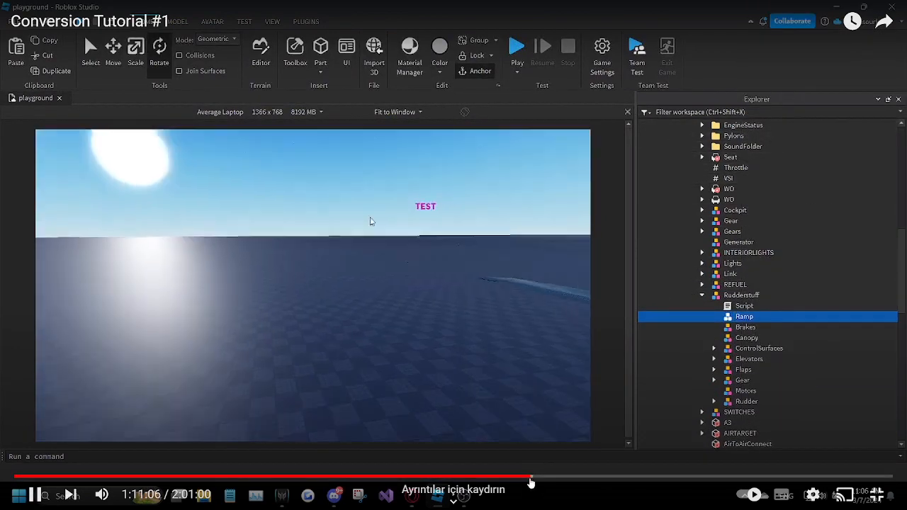
pyautogui.moveTo(531, 482); pyautogui.dragTo(539, 479)
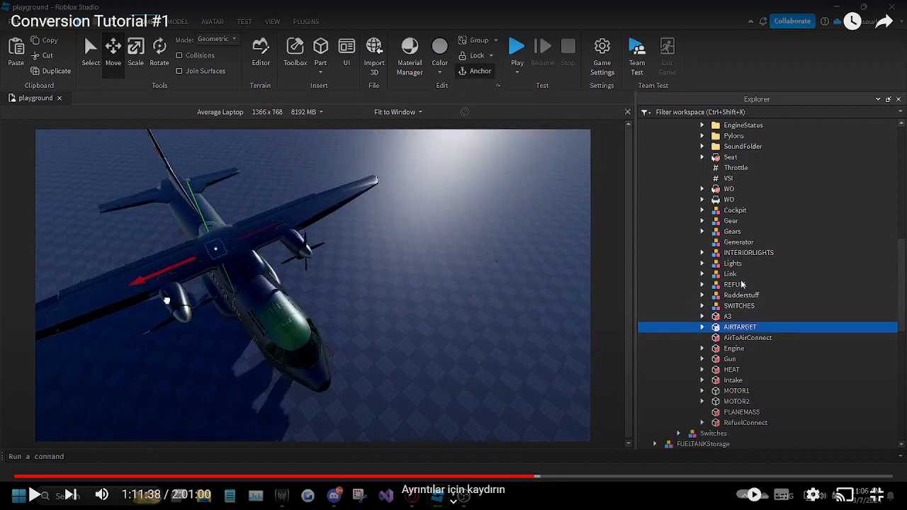
pyautogui.press('space')
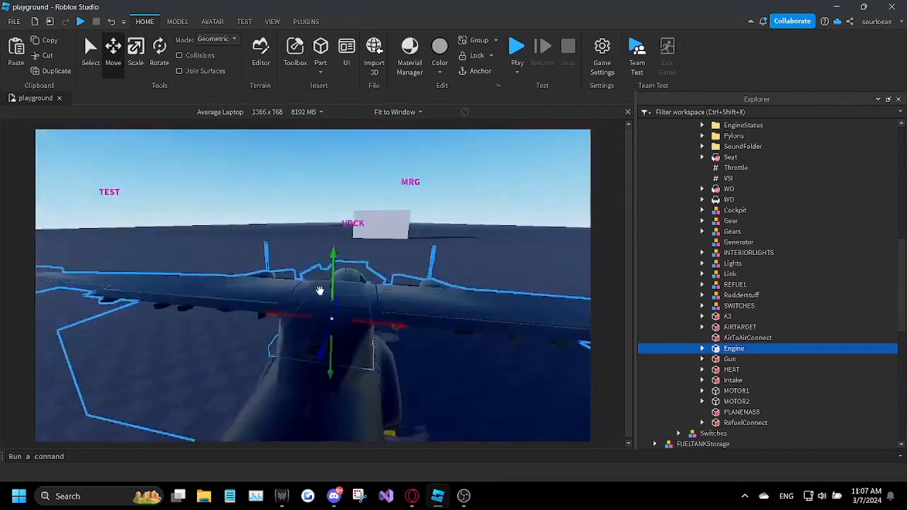
# Step: Move the Gun part over to the plane and position it at the forward fuselage
pyautogui.moveTo(319, 291); pyautogui.dragTo(324, 291, button='right')
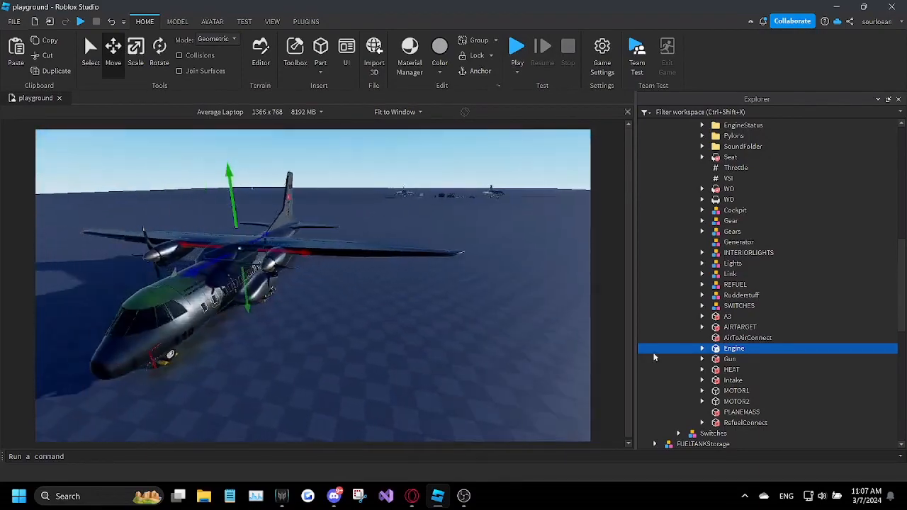
pyautogui.click(656, 359)
pyautogui.moveTo(506, 337); pyautogui.dragTo(506, 336, button='right')
pyautogui.moveTo(500, 276); pyautogui.dragTo(271, 290)
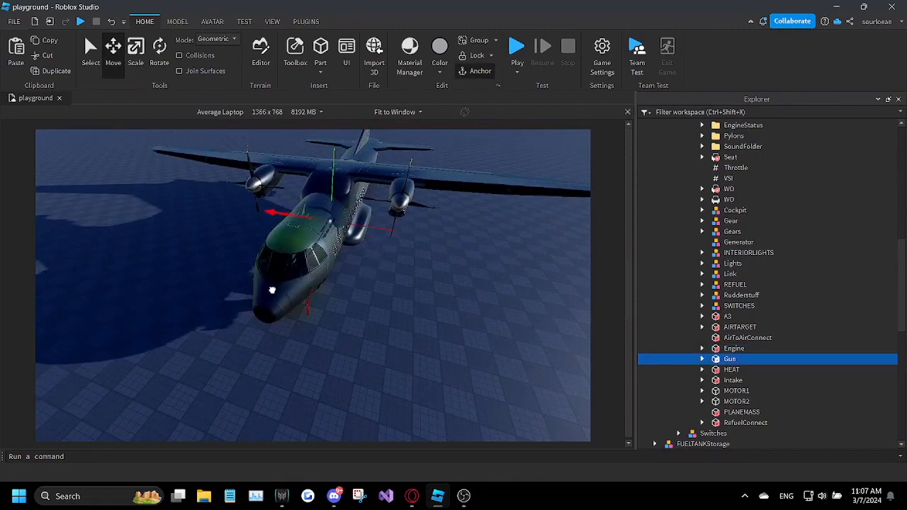
pyautogui.press('w')
pyautogui.moveTo(317, 259); pyautogui.dragTo(317, 259, button='right')
pyautogui.press('d')
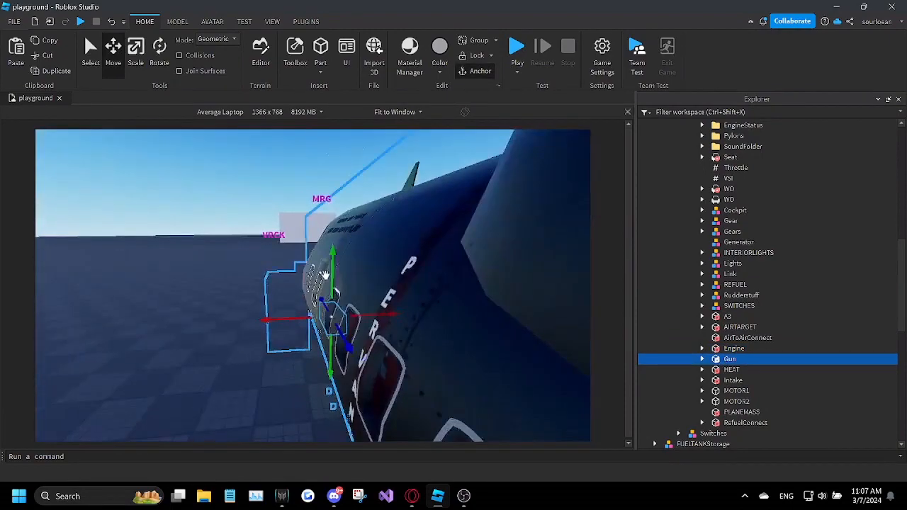
pyautogui.press('s')
pyautogui.moveTo(344, 191); pyautogui.dragTo(344, 192, button='right')
# Step: Move the HEAT part from beyond the wingtip to the plane's centreline, beneath the rear fuselage
pyautogui.click(745, 369)
pyautogui.moveTo(399, 251); pyautogui.dragTo(398, 250, button='right')
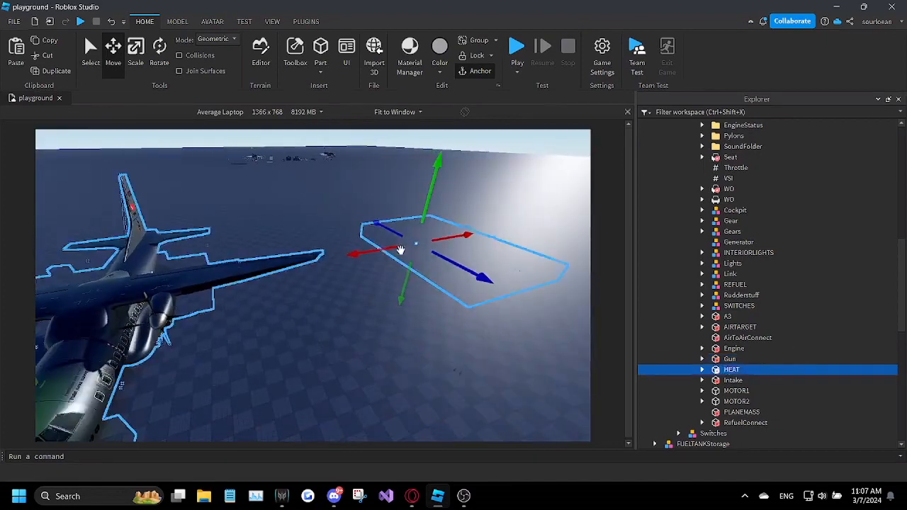
pyautogui.moveTo(399, 250); pyautogui.dragTo(144, 289)
pyautogui.press('f')
pyautogui.press('s')
pyautogui.moveTo(182, 275); pyautogui.dragTo(183, 274, button='right')
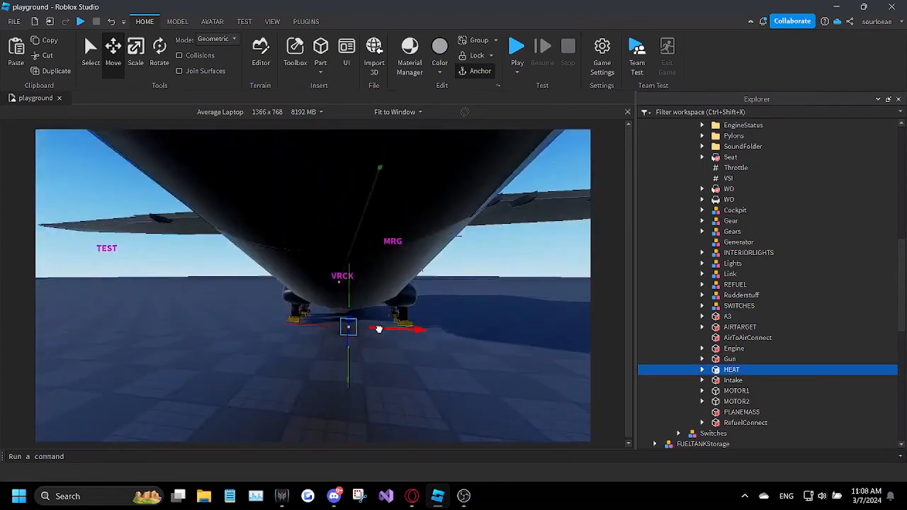
pyautogui.moveTo(378, 331); pyautogui.dragTo(377, 331, button='right')
pyautogui.press('s')
# Step: Move the Intake part from beyond the wingtip onto the plane's left engine
pyautogui.click(717, 381)
pyautogui.moveTo(413, 366); pyautogui.dragTo(413, 366, button='right')
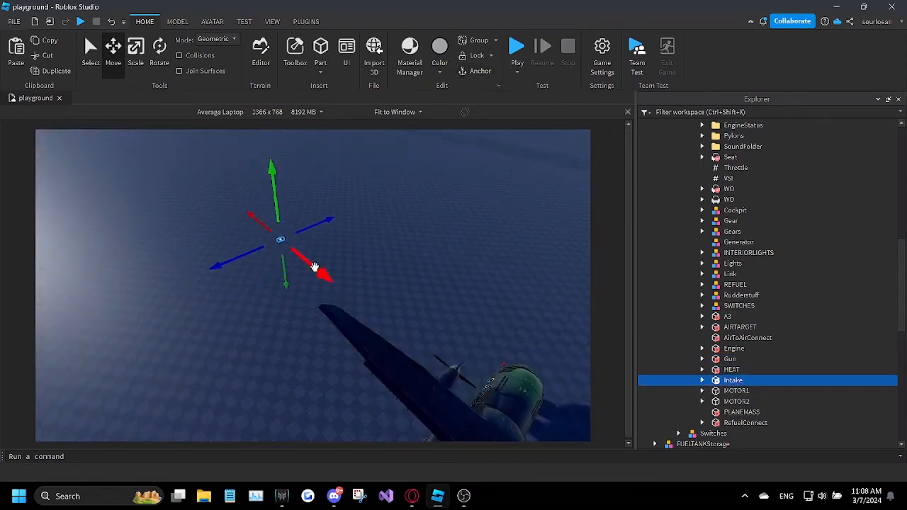
pyautogui.moveTo(314, 265); pyautogui.dragTo(447, 373)
pyautogui.press('w')
pyautogui.moveTo(447, 373); pyautogui.dragTo(448, 373, button='right')
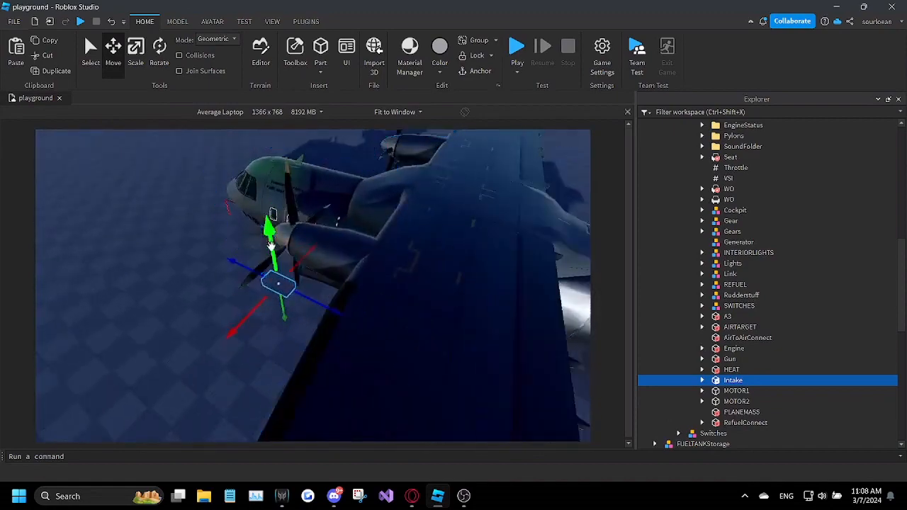
pyautogui.moveTo(408, 307); pyautogui.dragTo(346, 317, button='right')
pyautogui.moveTo(330, 270); pyautogui.dragTo(330, 271, button='right')
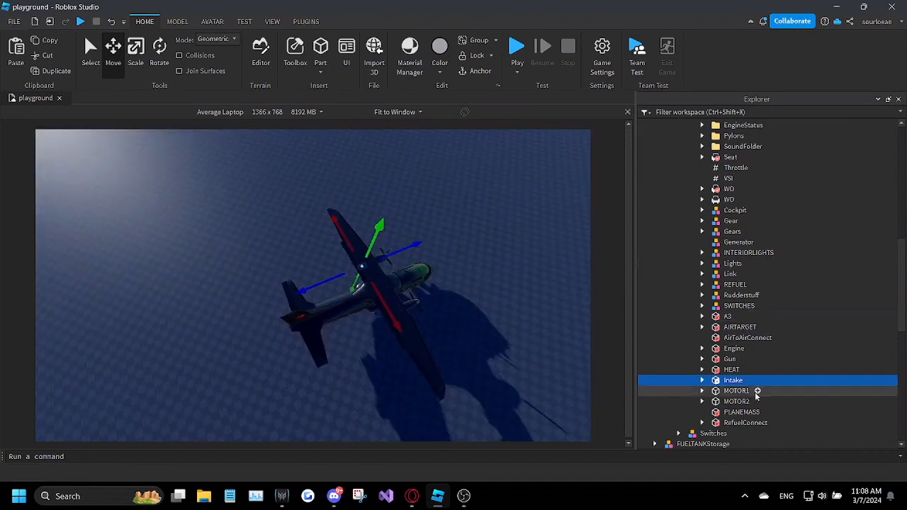
# Step: Check MOTOR1 and MOTOR2, and move the PLANEMASS block onto the plane's fuselage
pyautogui.click(736, 390)
pyautogui.keyDown('ctrl'); pyautogui.click(735, 401); pyautogui.keyUp('ctrl')
pyautogui.click(741, 411)
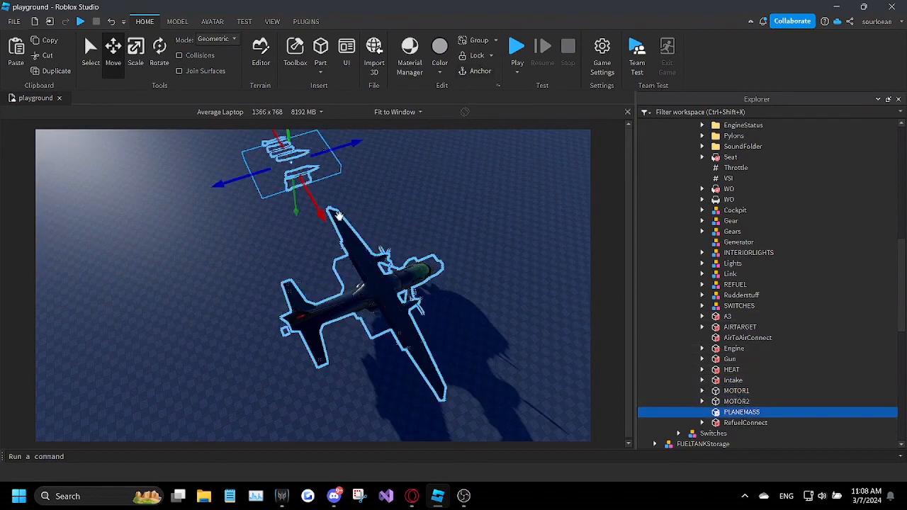
pyautogui.moveTo(338, 212); pyautogui.dragTo(359, 289, button='right')
pyautogui.press('w')
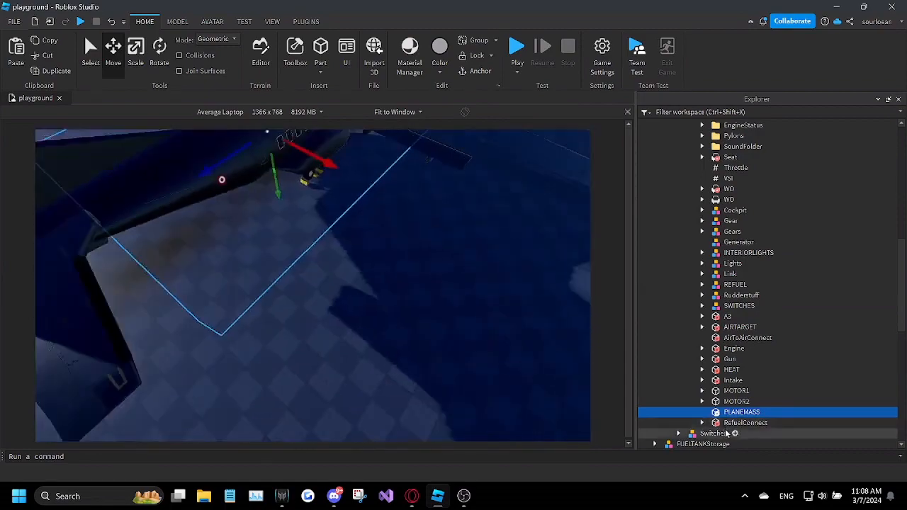
# Step: Move the RefuelConnect part onto the plane's fuselage near the wing
pyautogui.click(730, 423)
pyautogui.scroll(-4, 419, 325)
pyautogui.moveTo(419, 326); pyautogui.dragTo(415, 301, button='right')
pyautogui.scroll(5, 369, 276)
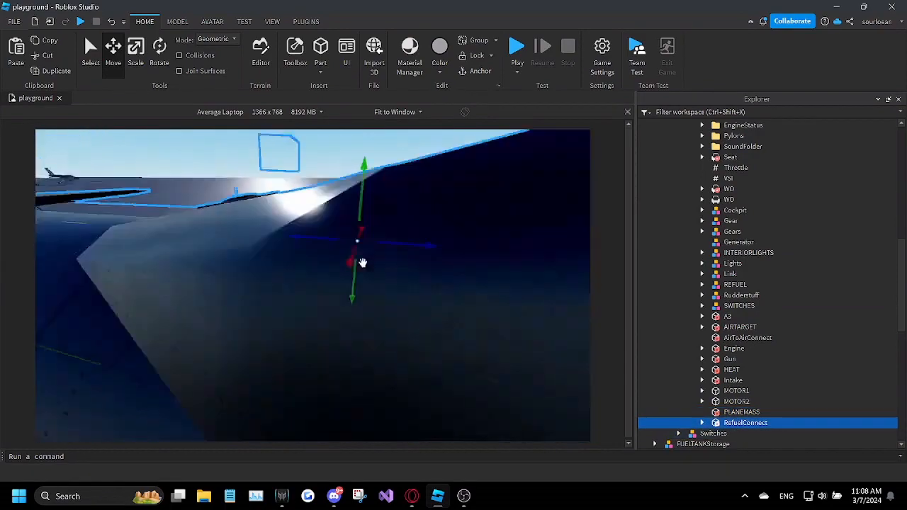
pyautogui.moveTo(362, 263); pyautogui.dragTo(426, 327, button='right')
pyautogui.press('w')
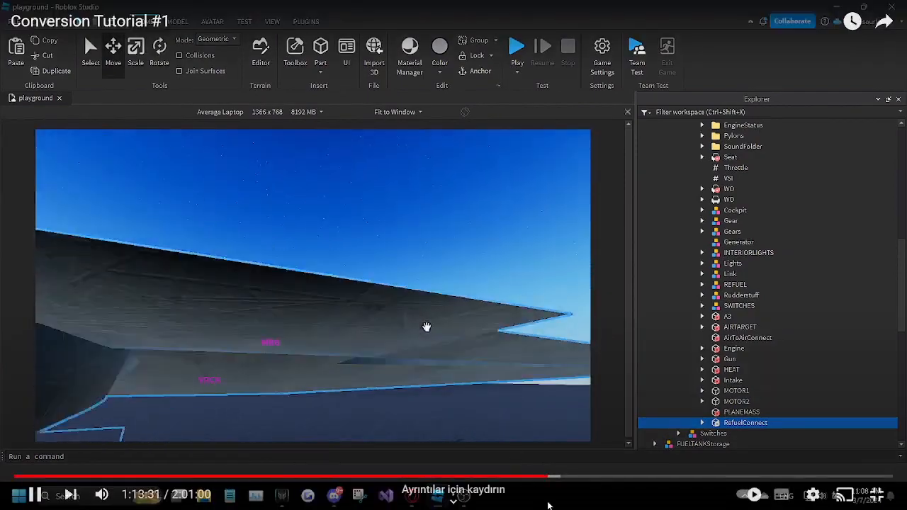
pyautogui.moveTo(550, 477); pyautogui.dragTo(555, 479)
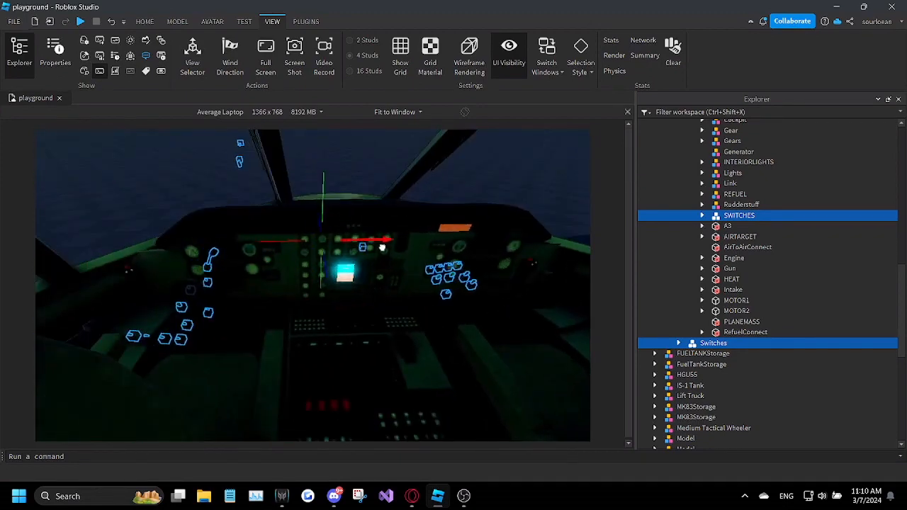
# Step: Expand SWITCHES and select its BATTERY1 switch model along with the matching BATTERY1 part in the Switches group
pyautogui.click(702, 215)
pyautogui.scroll(-2, 714, 249)
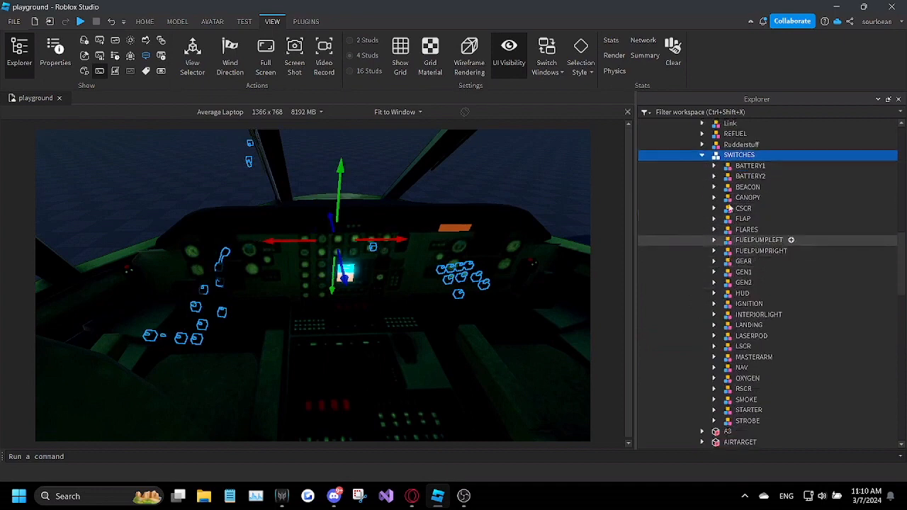
pyautogui.click(743, 167)
pyautogui.moveTo(421, 243); pyautogui.dragTo(435, 251, button='right')
pyautogui.scroll(-6, 822, 359)
pyautogui.scroll(6, 821, 358)
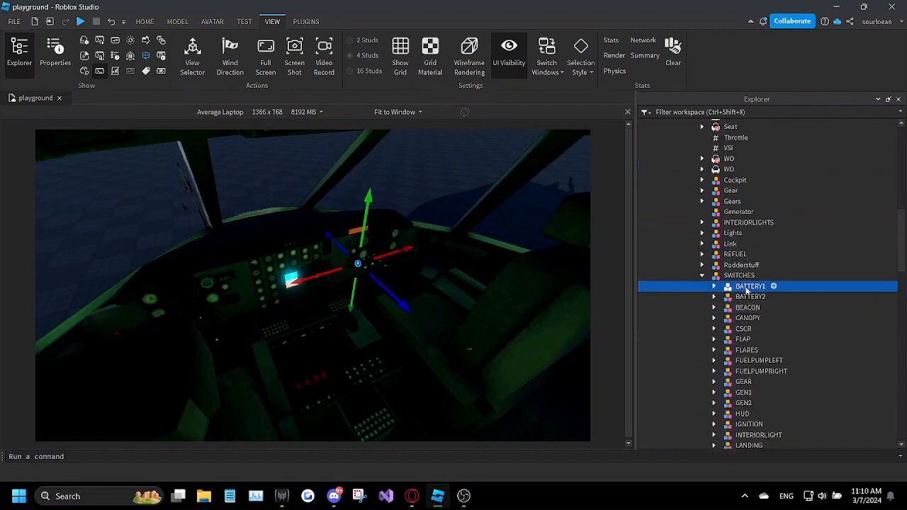
pyautogui.scroll(-7, 748, 297)
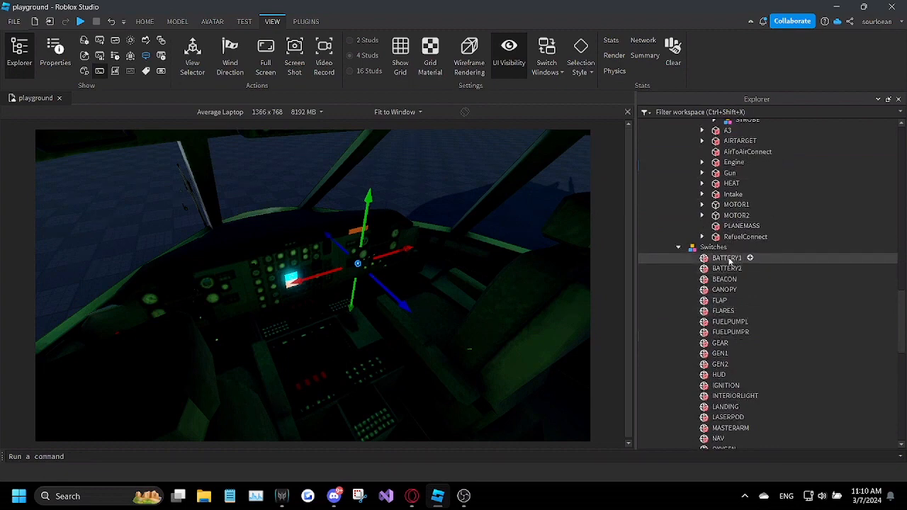
pyautogui.keyDown('ctrl'); pyautogui.click(729, 260); pyautogui.keyUp('ctrl')
pyautogui.moveTo(902, 304); pyautogui.dragTo(902, 234)
pyautogui.click(714, 220)
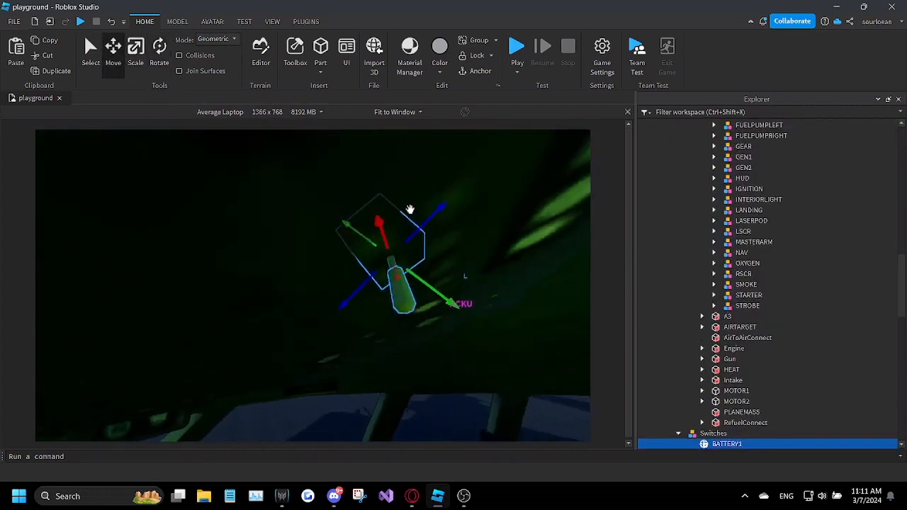
# Step: Position the BATTERY1 switch and its matching part at the middle of the cockpit's overhead panel
pyautogui.moveTo(419, 276); pyautogui.dragTo(402, 266)
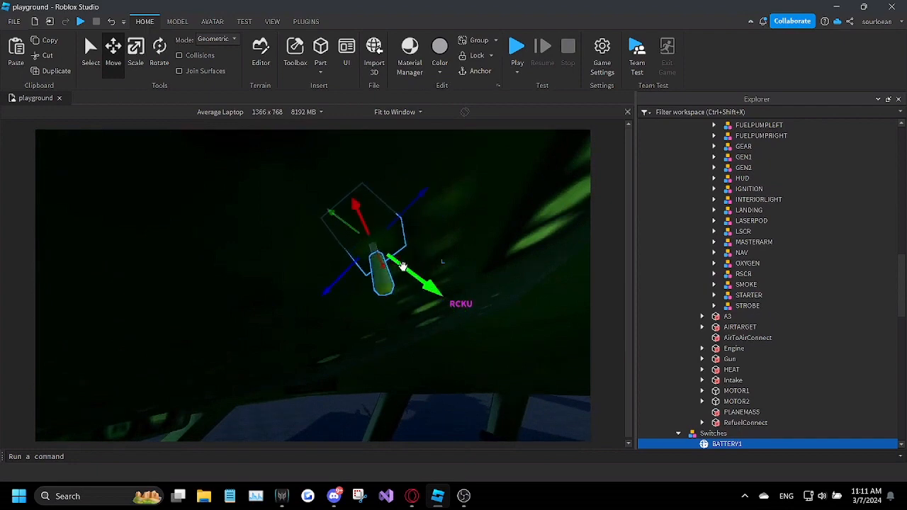
pyautogui.moveTo(401, 266); pyautogui.dragTo(399, 265, button='right')
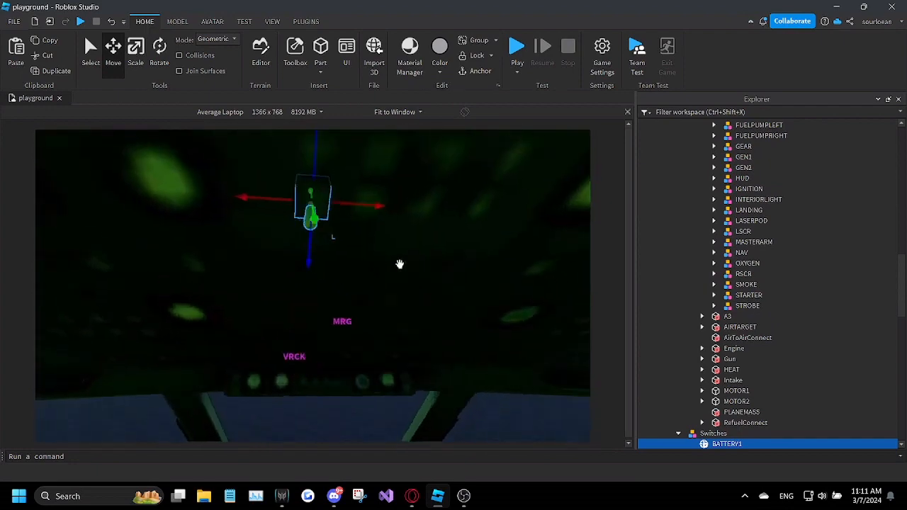
pyautogui.moveTo(356, 207); pyautogui.dragTo(360, 207)
pyautogui.scroll(-3, 773, 332)
pyautogui.scroll(8, 771, 340)
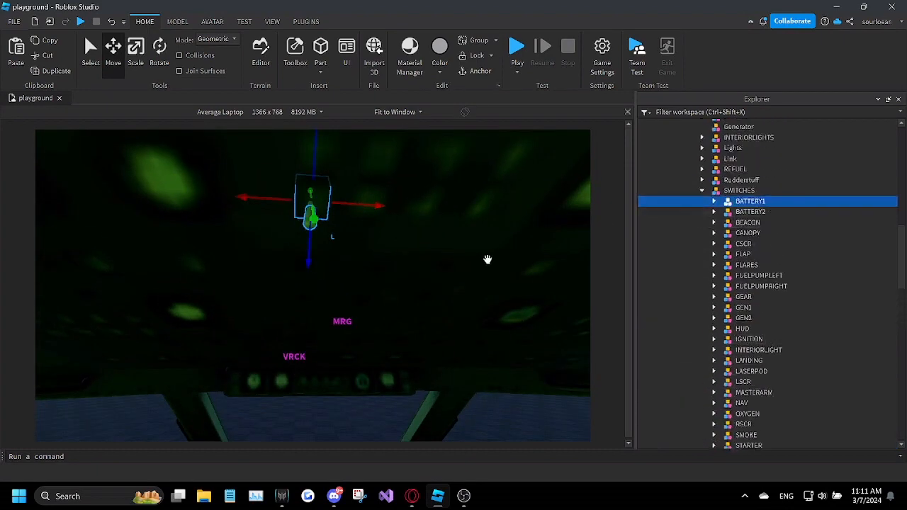
pyautogui.moveTo(486, 259); pyautogui.dragTo(487, 260, button='right')
pyautogui.scroll(-4, 824, 355)
pyautogui.scroll(2, 810, 326)
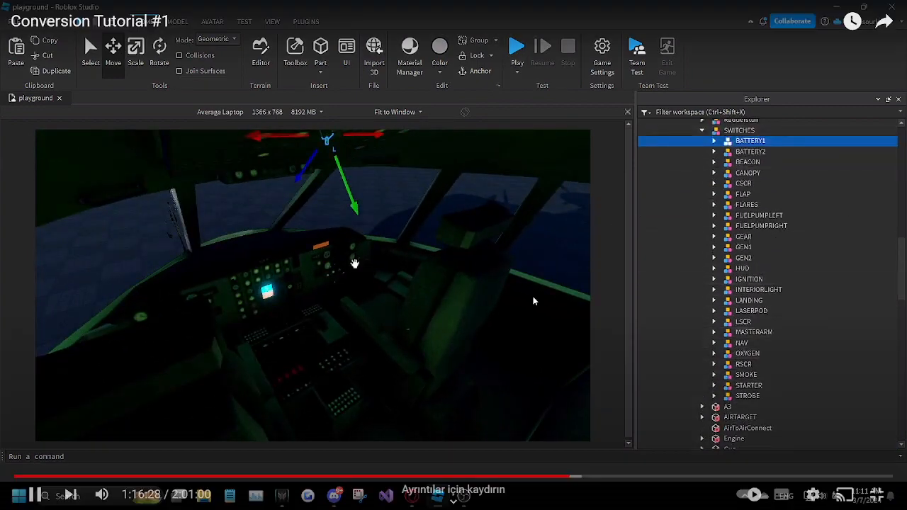
pyautogui.moveTo(364, 263); pyautogui.dragTo(364, 262, button='right')
pyautogui.click(537, 299)
pyautogui.moveTo(567, 479); pyautogui.dragTo(569, 480)
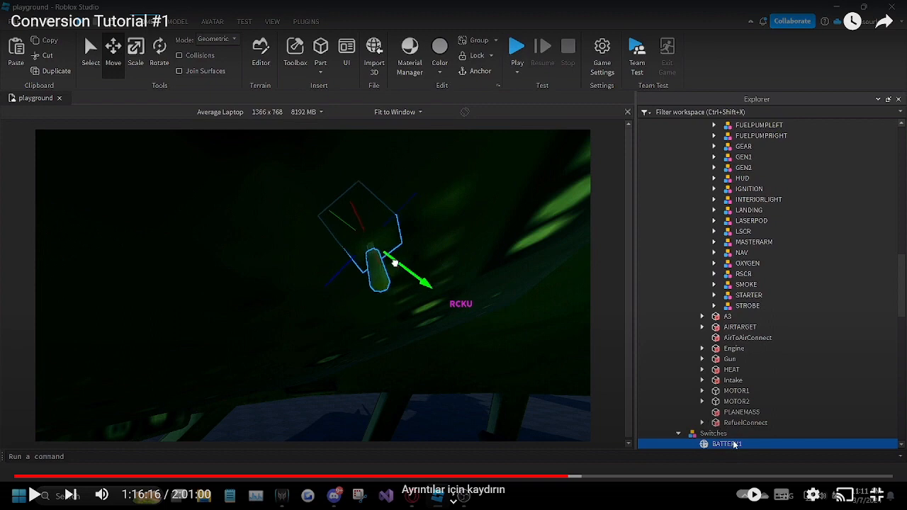
pyautogui.click(712, 316)
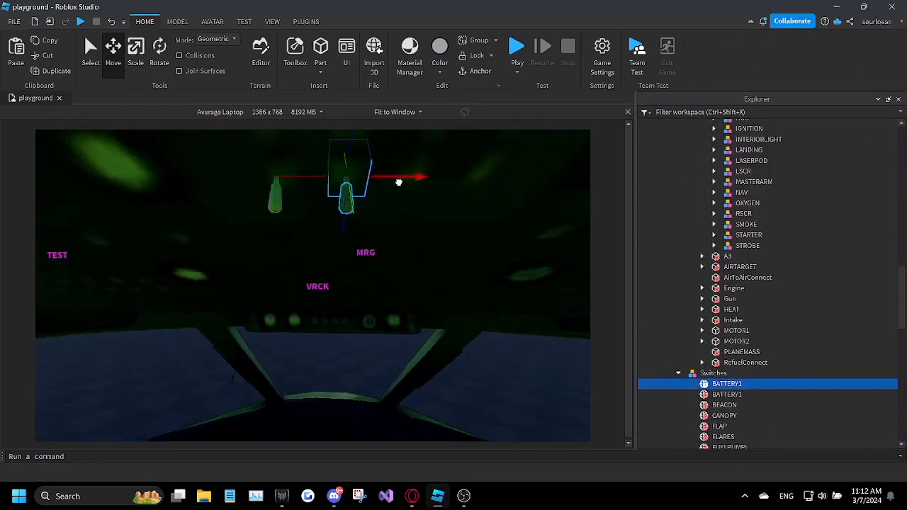
# Step: Rename the duplicated BATTERY1 part in the Switches group as BATTERY2
pyautogui.rightClick(726, 383)
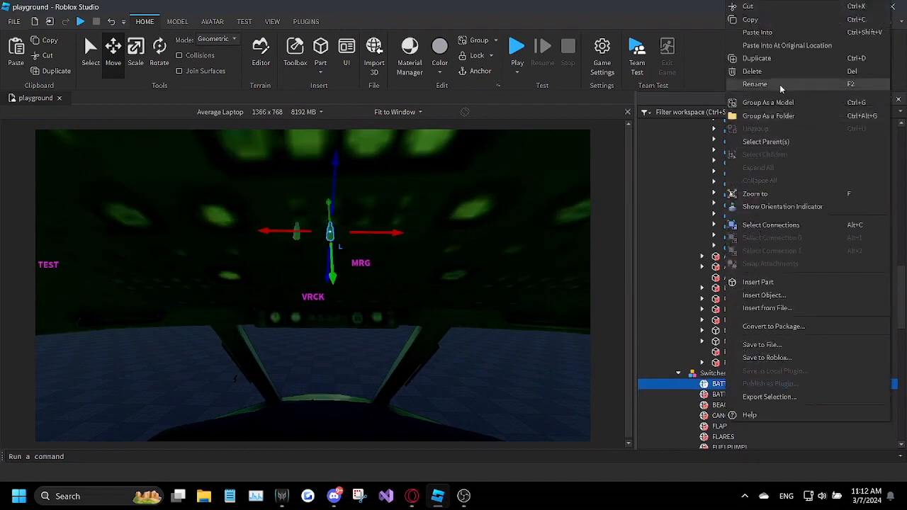
pyautogui.click(780, 86)
pyautogui.click(755, 383)
pyautogui.press('BackSpace')
pyautogui.write('2')
pyautogui.press('Return')
# Step: Rename the duplicated BATTERY1 switch model under SWITCHES as BATTERY2
pyautogui.scroll(9, 768, 362)
pyautogui.click(748, 263)
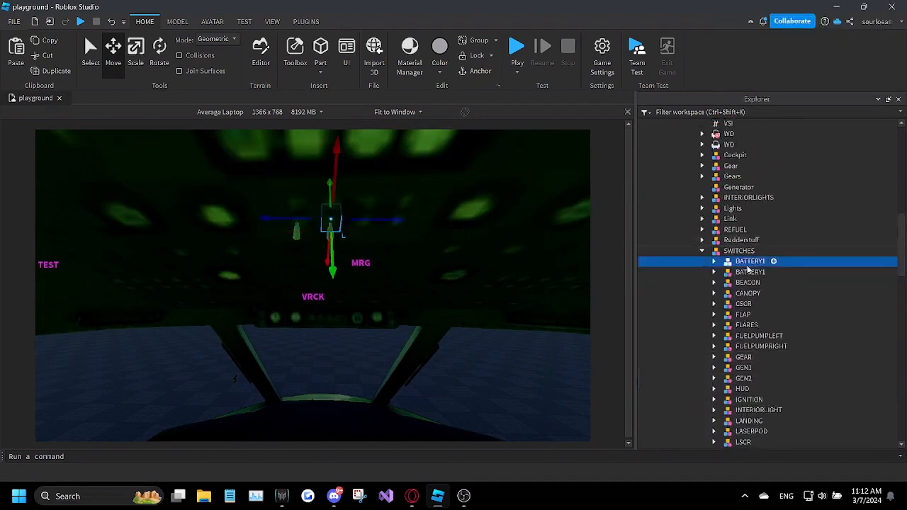
pyautogui.rightClick(749, 262)
pyautogui.click(780, 86)
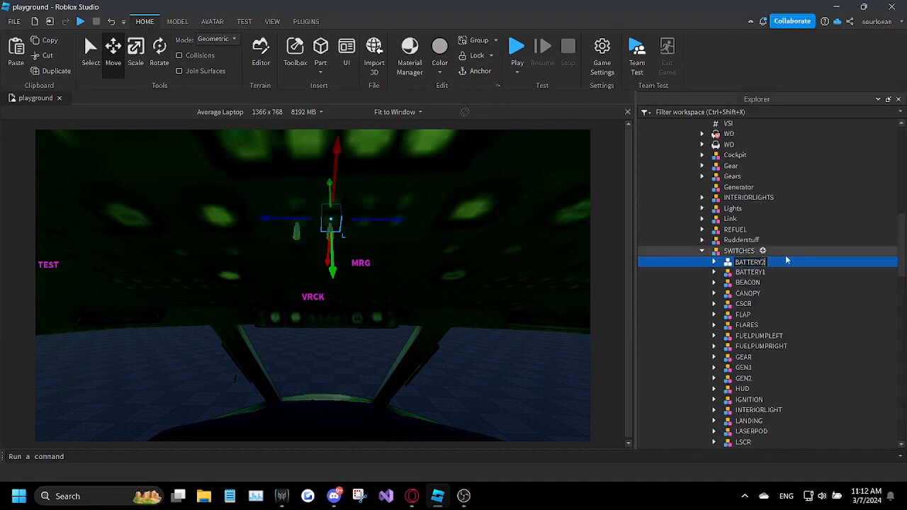
# Step: Show the properties of the Motor inside the BATTERY2 switch's G1 part and bring up the MotorCreator plugin tools
pyautogui.click(715, 261)
pyautogui.click(755, 294)
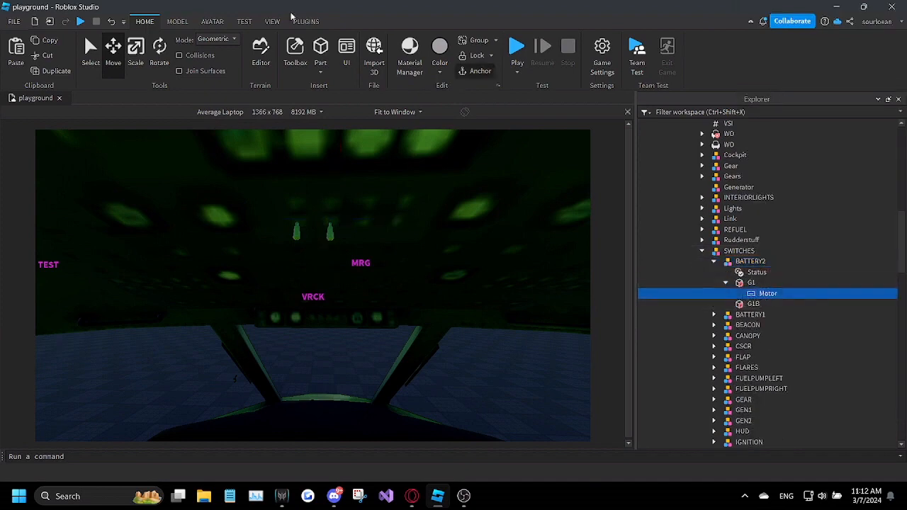
pyautogui.click(273, 21)
pyautogui.click(59, 57)
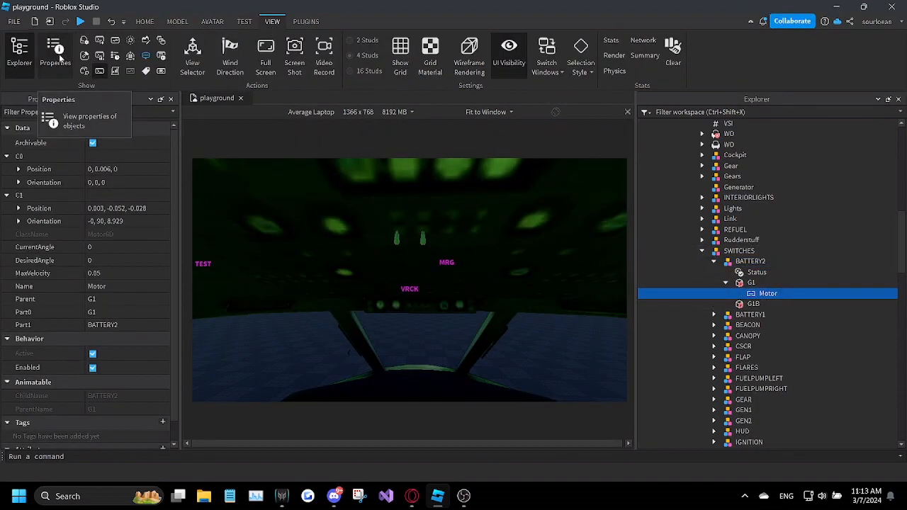
pyautogui.click(305, 21)
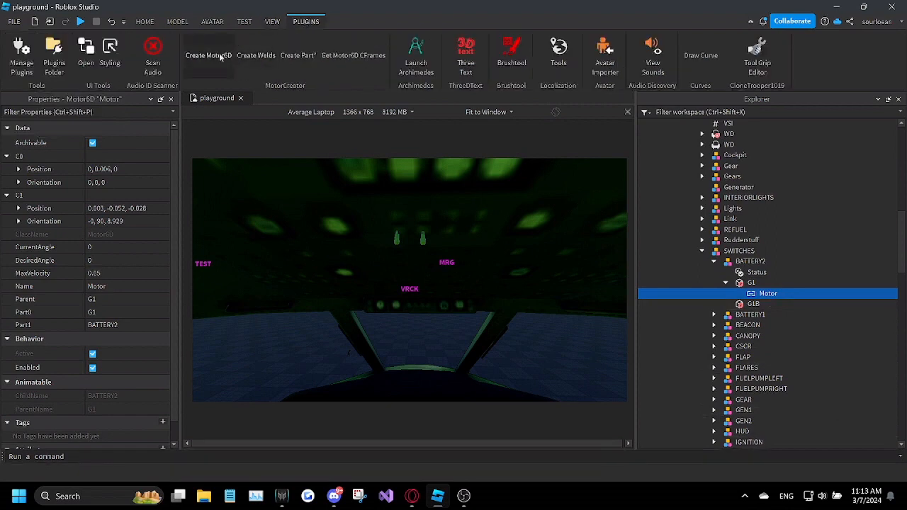
# Step: Find the BATTERY2 billboard GUI in MFDUI's LPANEL folder and look up its Adornee property
pyautogui.scroll(-12, 748, 353)
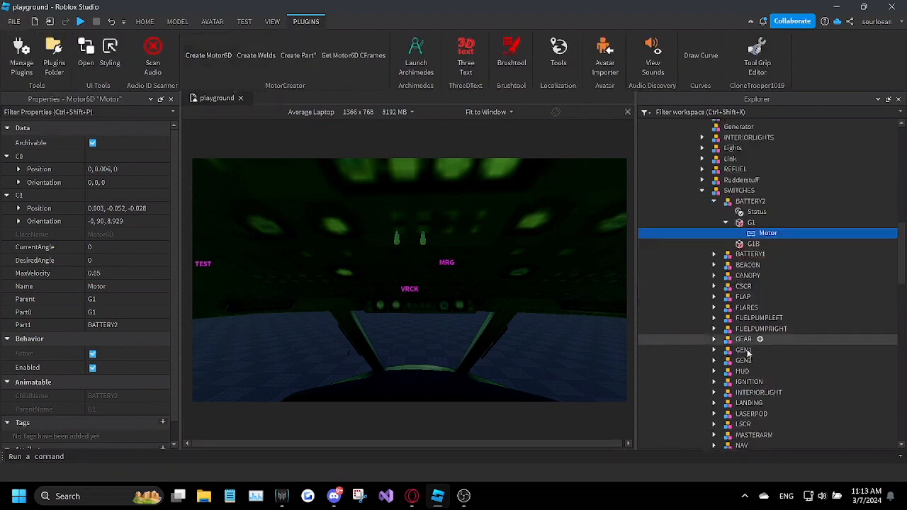
pyautogui.scroll(12, 740, 345)
pyautogui.scroll(1, 742, 347)
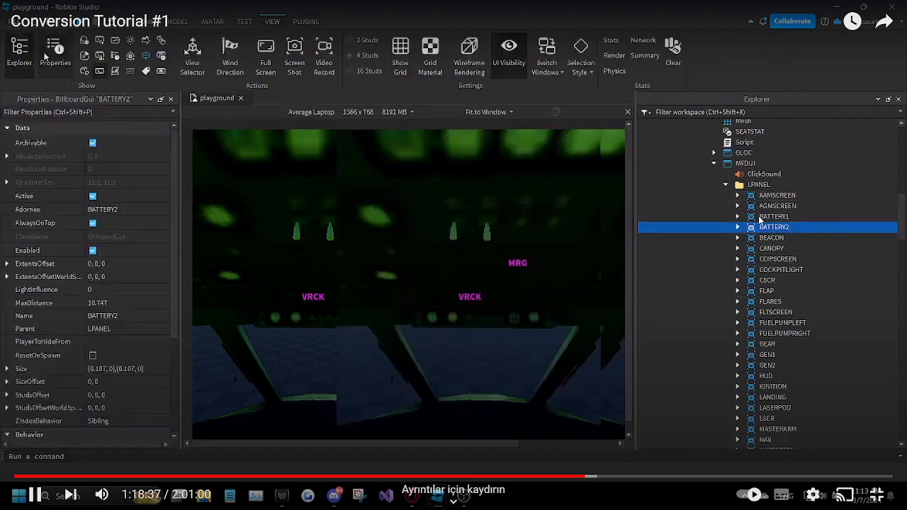
pyautogui.click(633, 262)
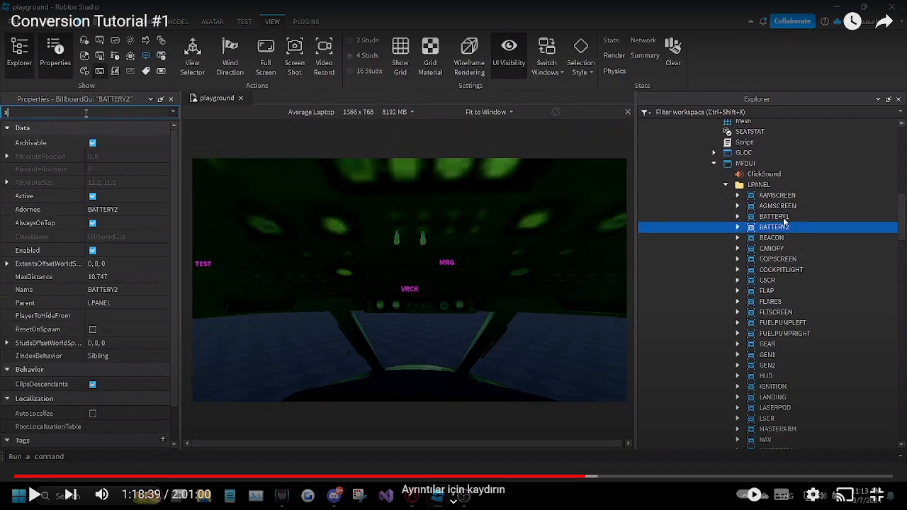
# Step: Compare the Adornee of the BATTERY1 and BATTERY2 billboard GUIs, and point BATTERY2's Adornee to the BATTERY2 part in Switches
pyautogui.click(632, 238)
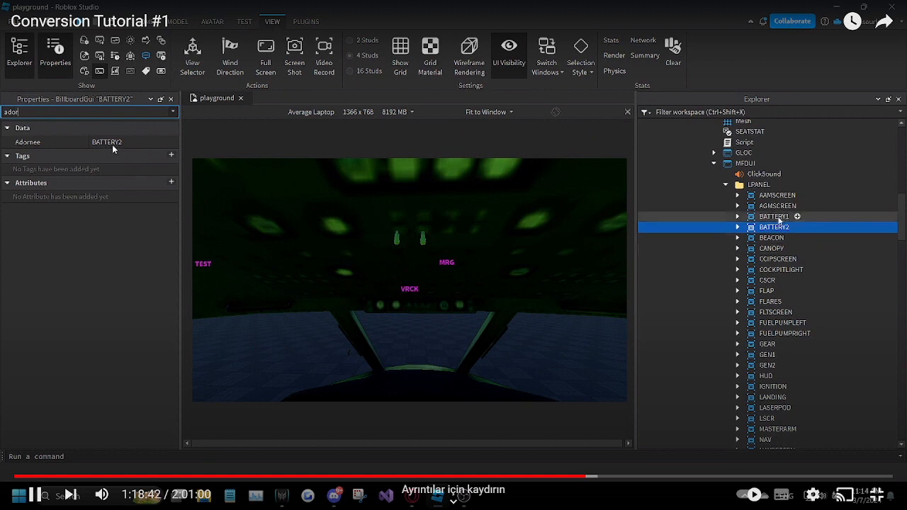
pyautogui.click(142, 170)
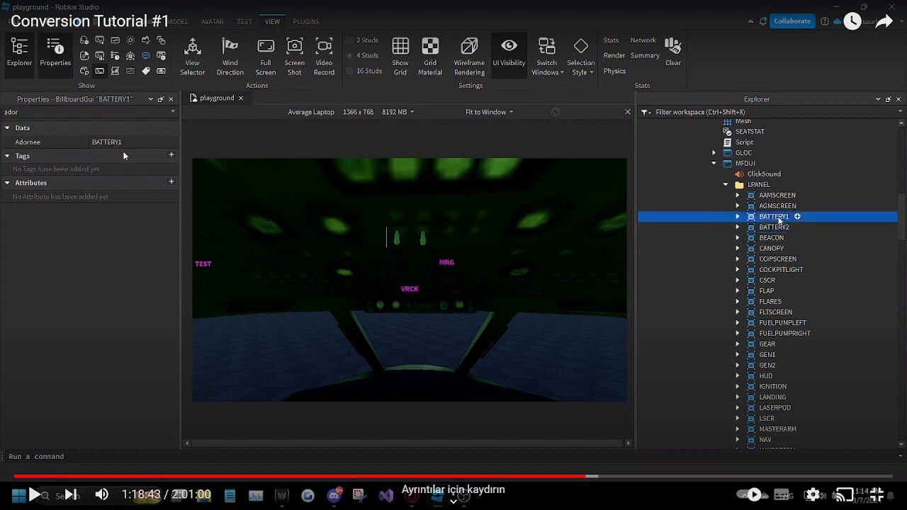
pyautogui.click(129, 152)
pyautogui.click(129, 151)
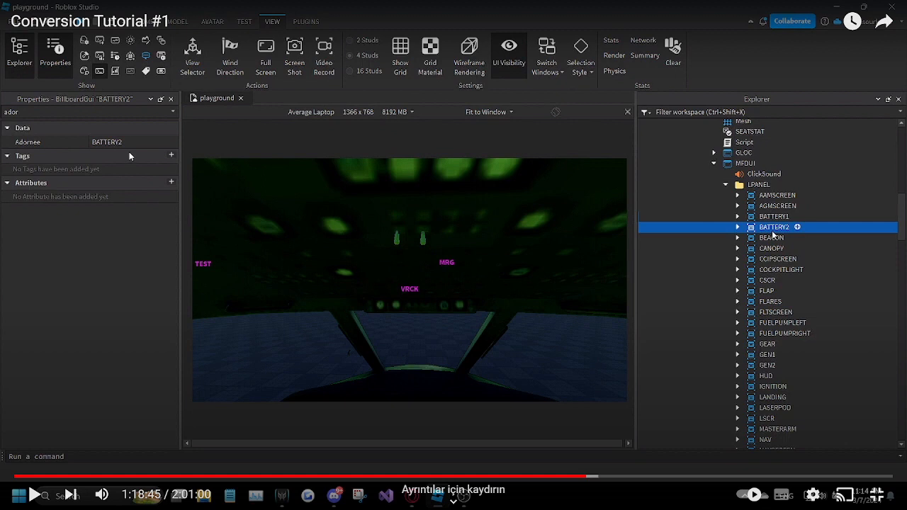
pyautogui.click(129, 151)
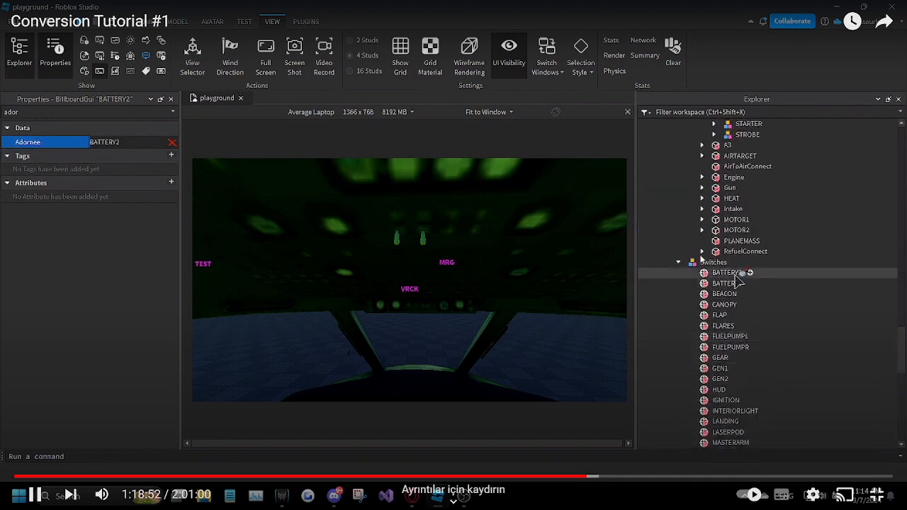
pyautogui.click(89, 160)
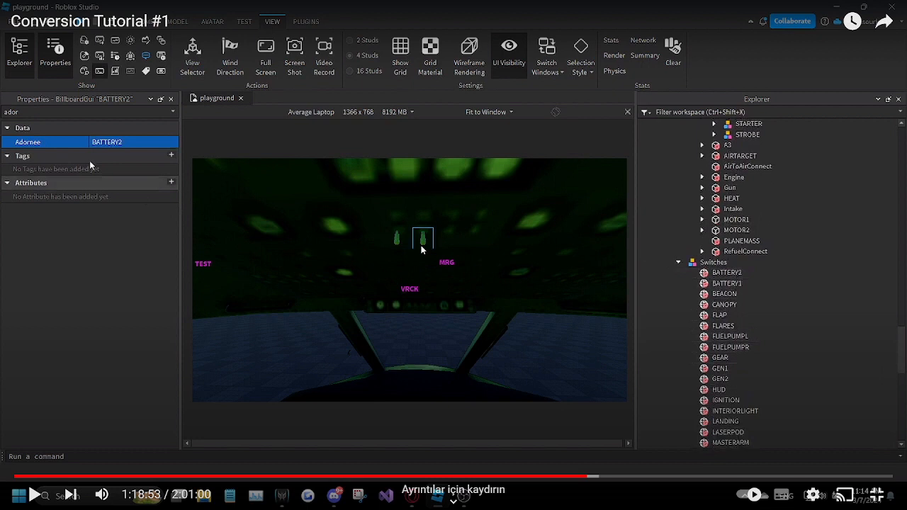
pyautogui.click(447, 237)
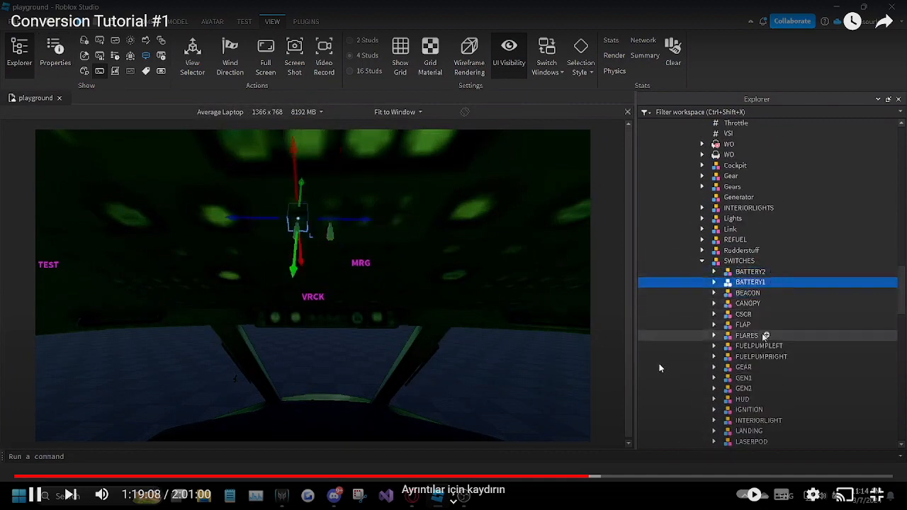
# Step: Skip the tutorial video forward to the section on the tail rudder's Motor6D, at about 1:22
pyautogui.click(592, 476)
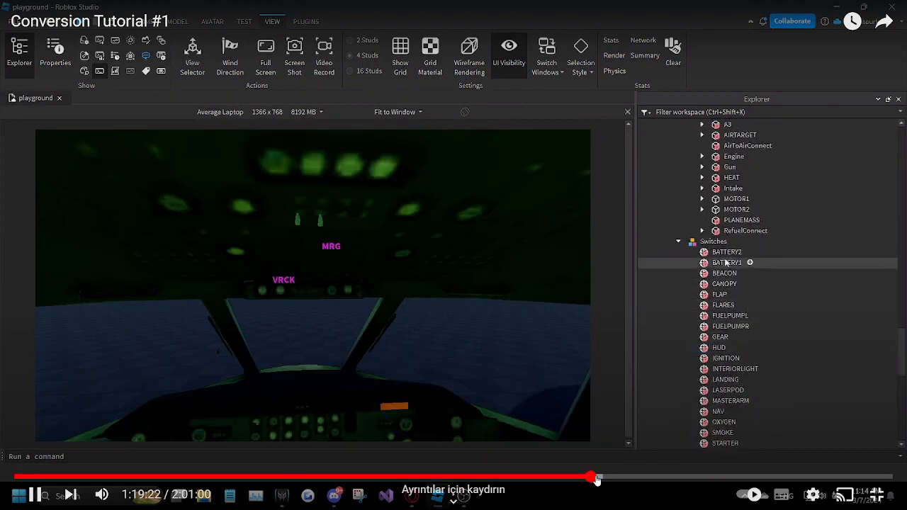
pyautogui.moveTo(594, 479); pyautogui.dragTo(599, 480)
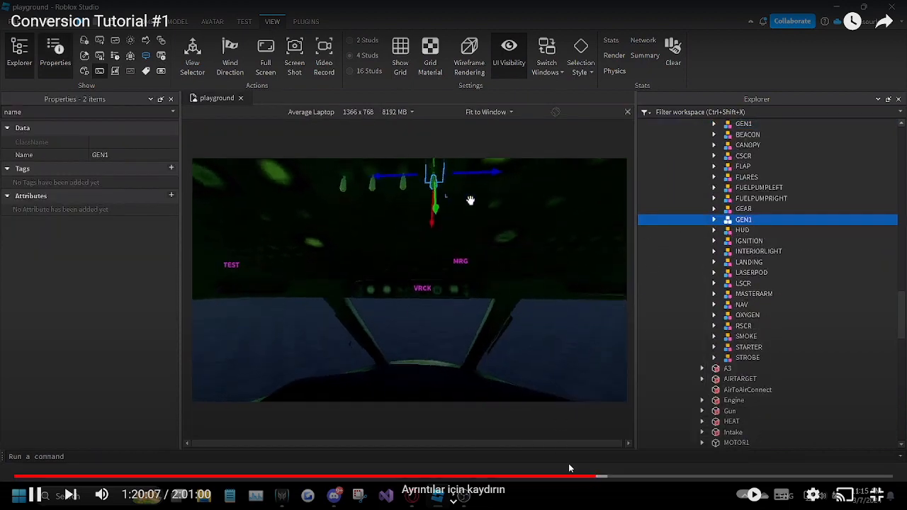
pyautogui.click(600, 478)
pyautogui.click(607, 480)
pyautogui.click(611, 479)
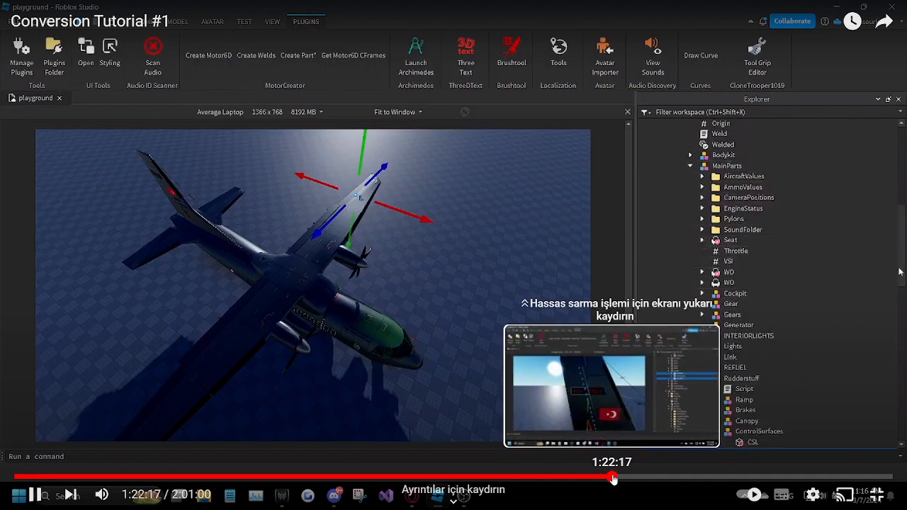
pyautogui.click(604, 479)
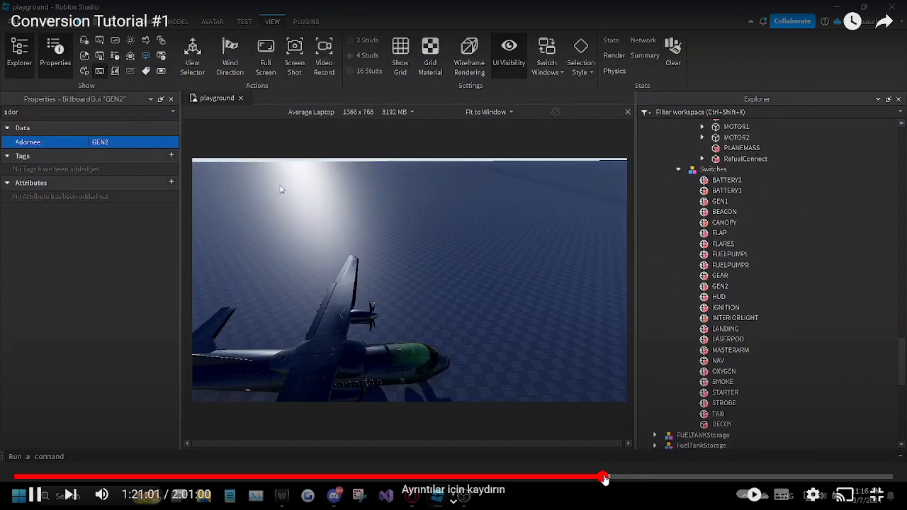
pyautogui.click(606, 479)
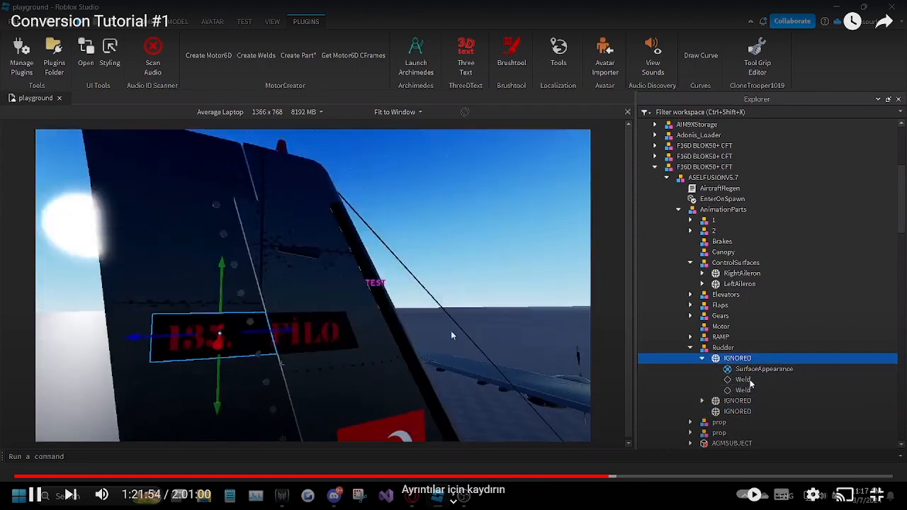
pyautogui.press('space')
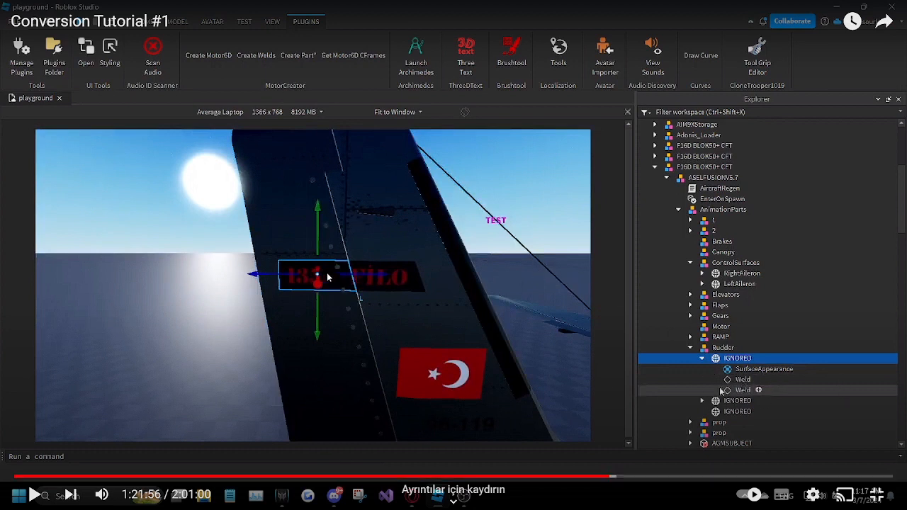
pyautogui.press('space')
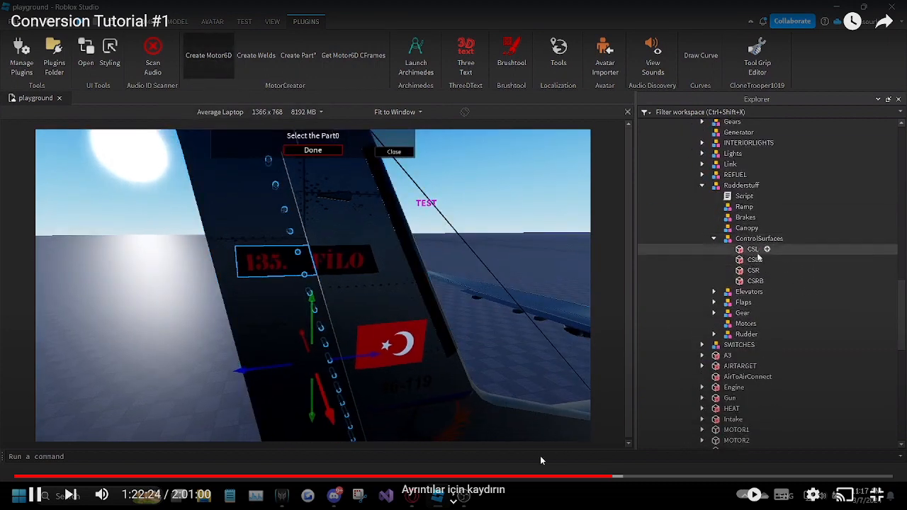
pyautogui.moveTo(608, 485); pyautogui.dragTo(617, 480)
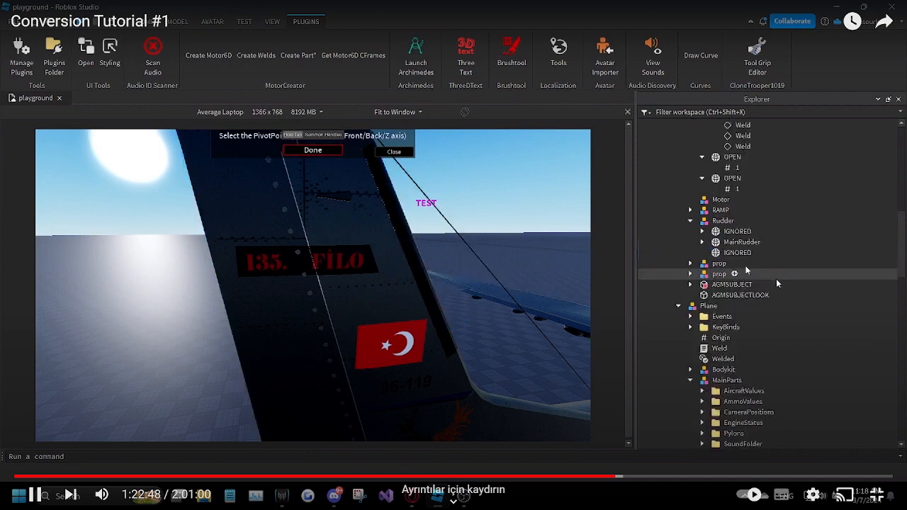
# Step: Choose the LeftFlap part in Rudderstuff's Flaps group as Part0 of a new Motor6D
pyautogui.click(746, 264)
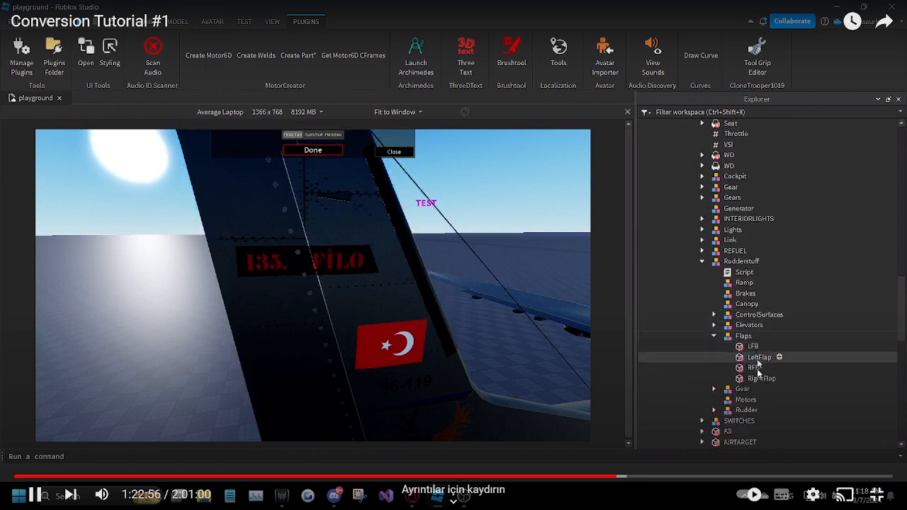
pyautogui.click(436, 353)
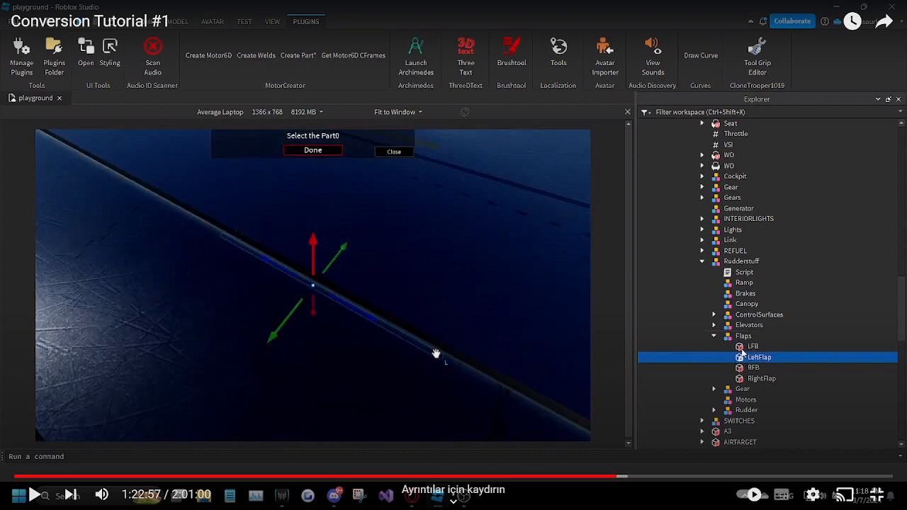
pyautogui.moveTo(436, 353); pyautogui.dragTo(439, 331, button='right')
pyautogui.scroll(-8, 439, 331)
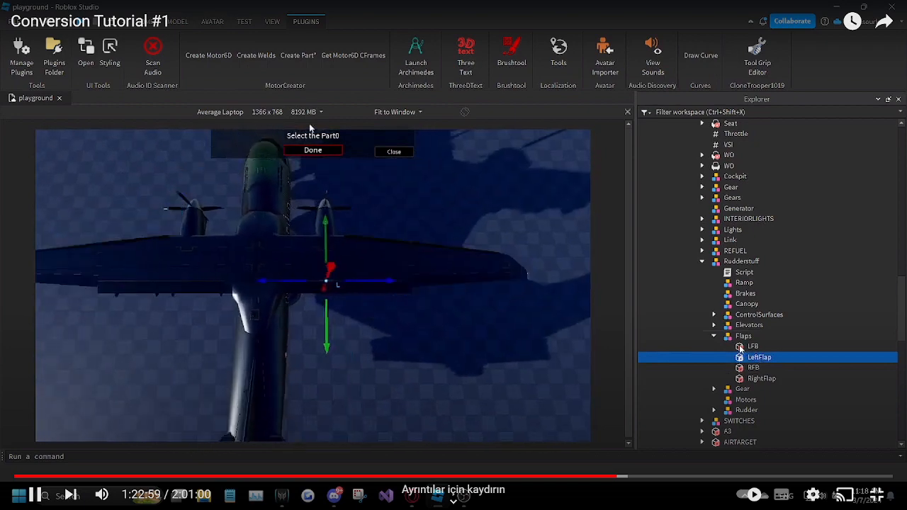
pyautogui.click(317, 150)
# Step: Choose the matching flap mesh in AnimationParts' Flaps group as the Motor6D's Part1 and the LFB part as its pivot point
pyautogui.scroll(11, 709, 322)
pyautogui.scroll(3, 706, 322)
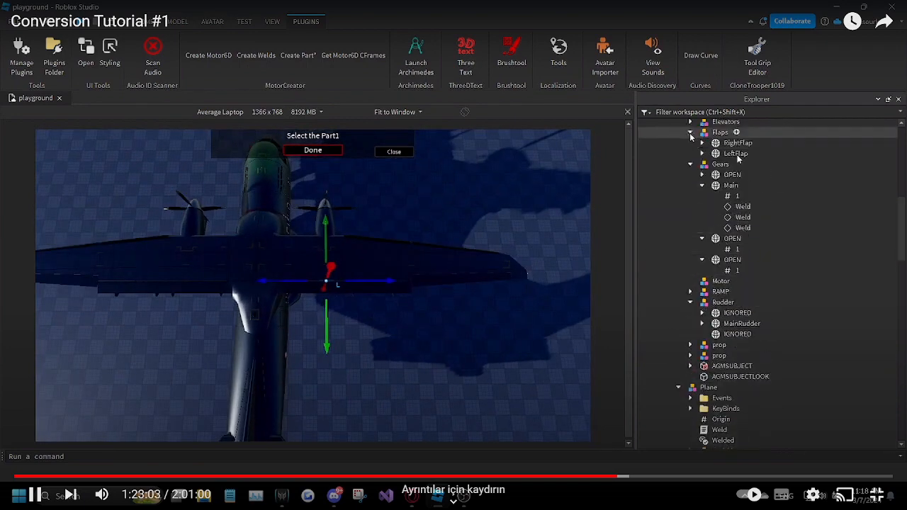
pyautogui.click(737, 143)
pyautogui.scroll(-10, 745, 284)
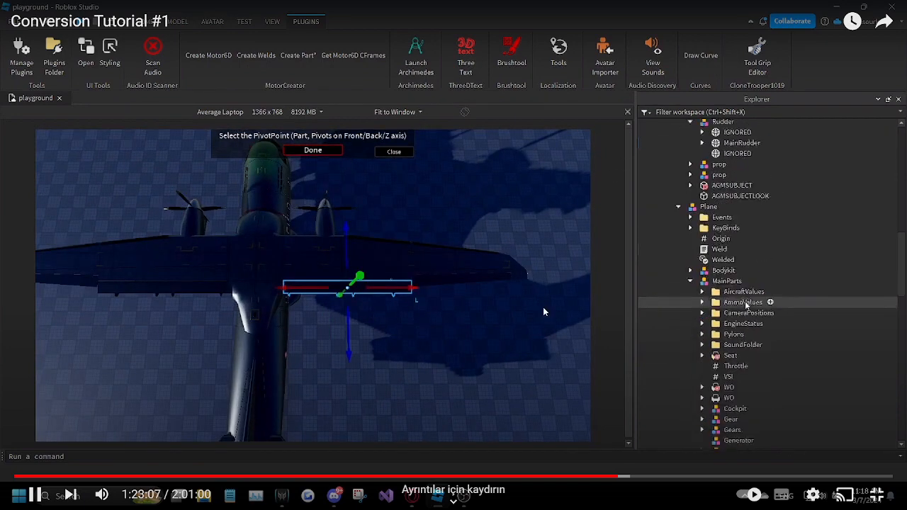
pyautogui.scroll(-3, 745, 304)
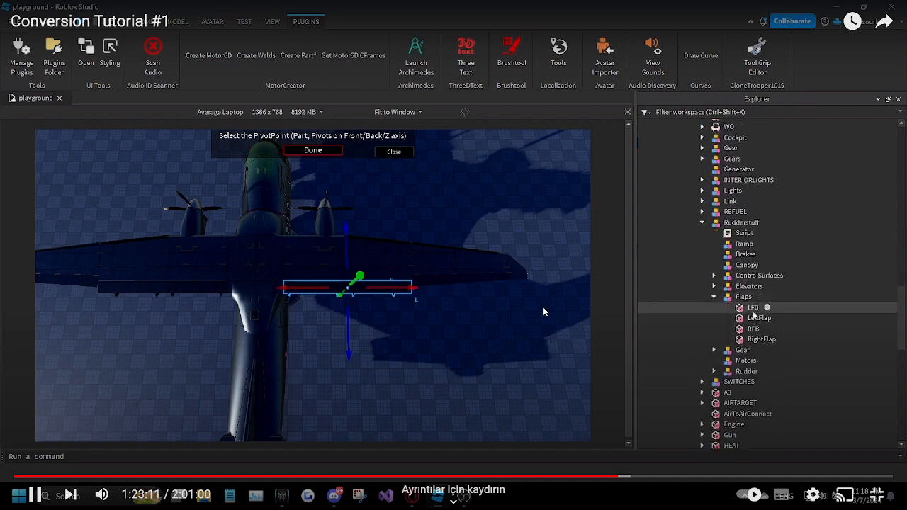
pyautogui.click(753, 307)
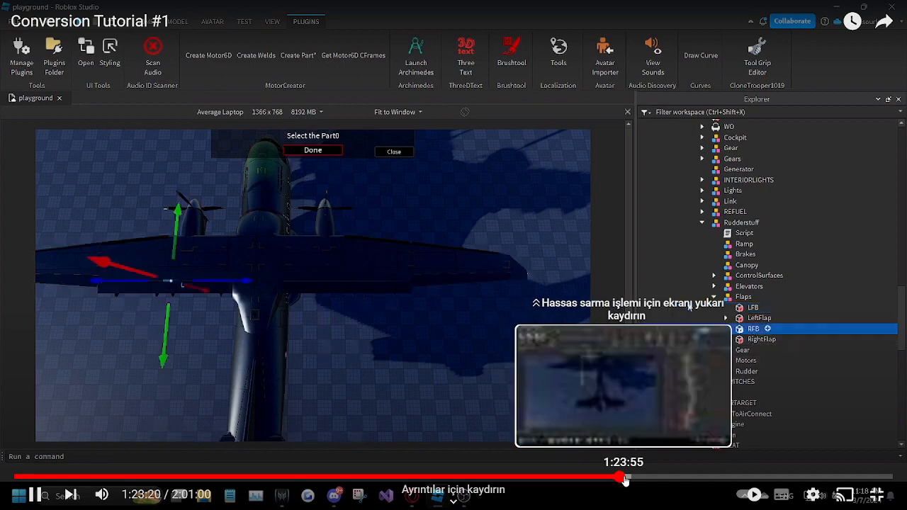
# Step: Skip the tutorial video past the flaps to the elevators and the OBS audio setup, at about 1:24
pyautogui.click(624, 482)
pyautogui.click(629, 481)
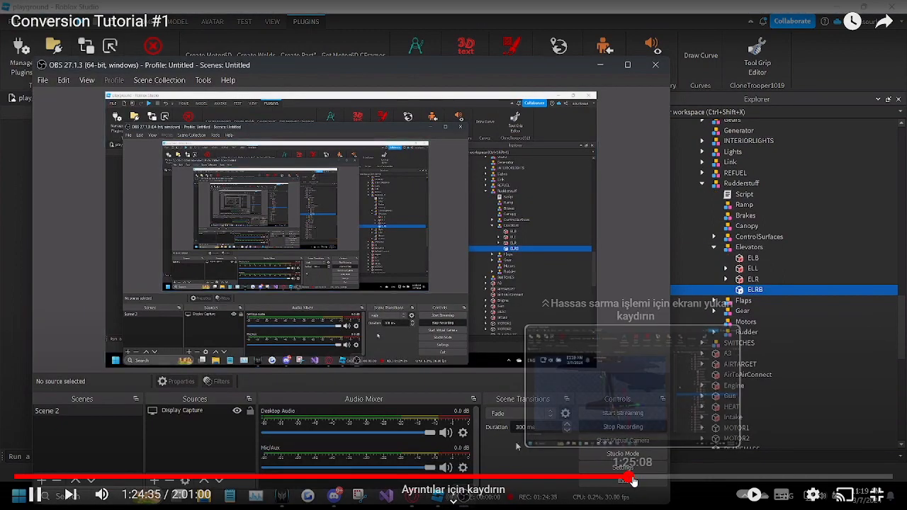
pyautogui.click(632, 480)
pyautogui.click(625, 452)
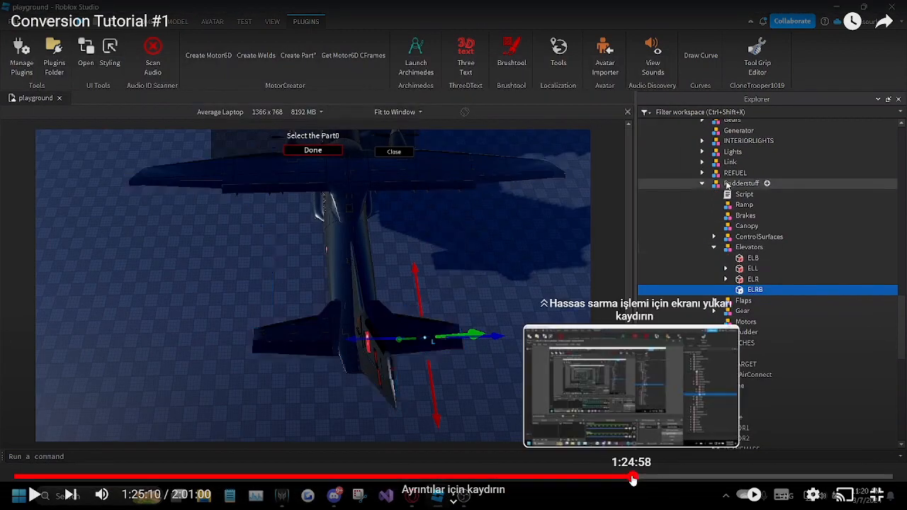
pyautogui.click(633, 477)
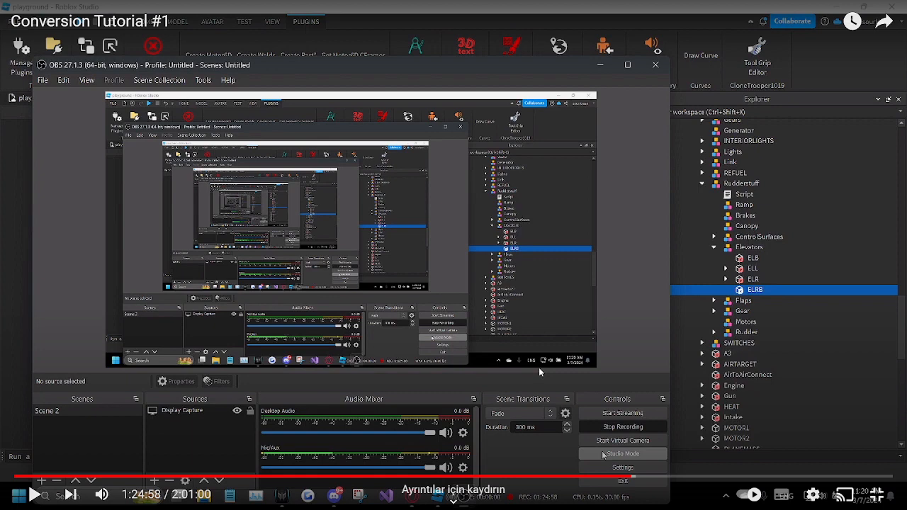
pyautogui.moveTo(632, 480); pyautogui.dragTo(627, 479)
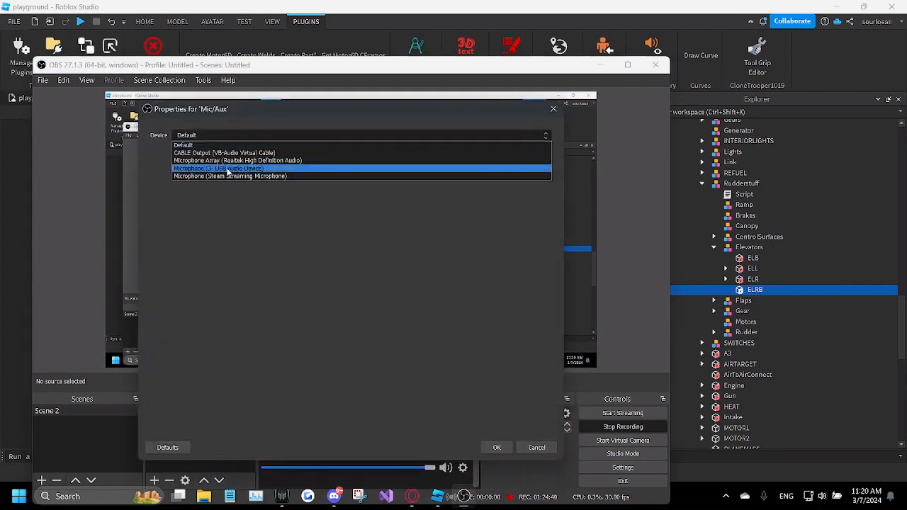
# Step: Switch to OBS and apply the USB Audio Device microphone as the Mic/Aux device
pyautogui.click(500, 448)
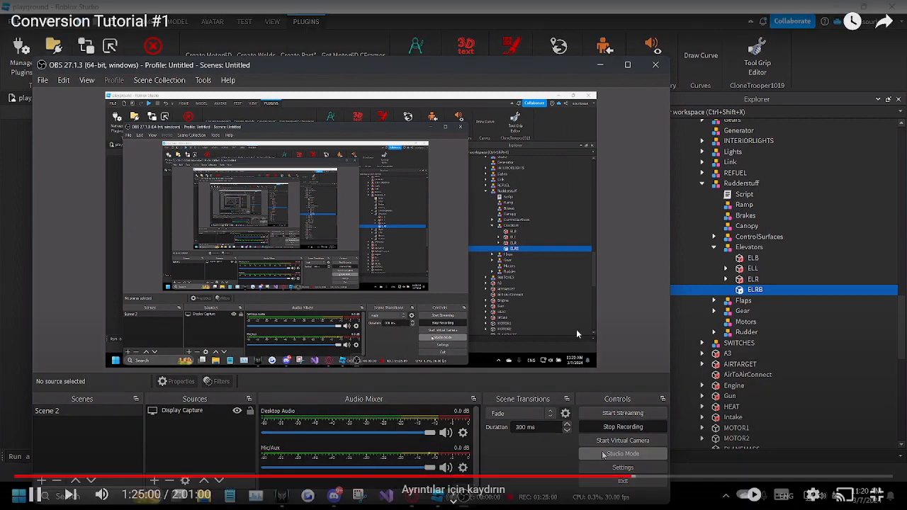
pyautogui.click(576, 328)
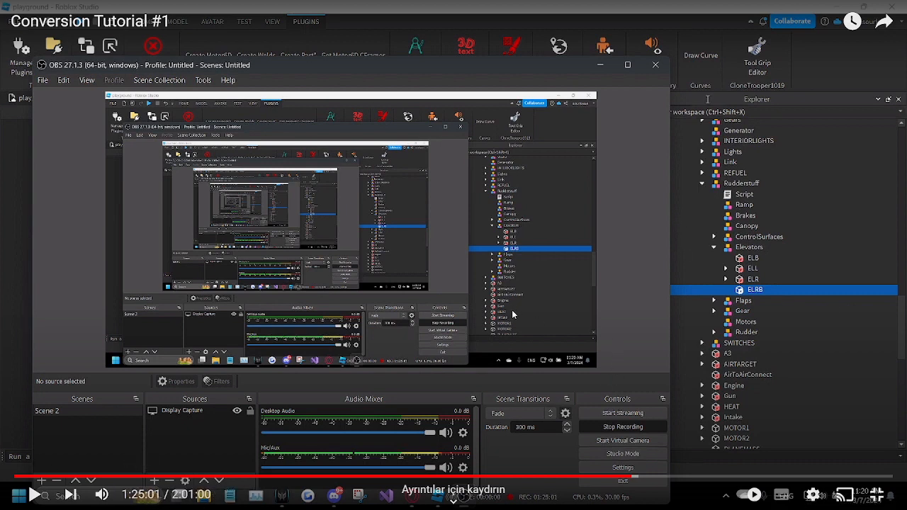
pyautogui.click(616, 204)
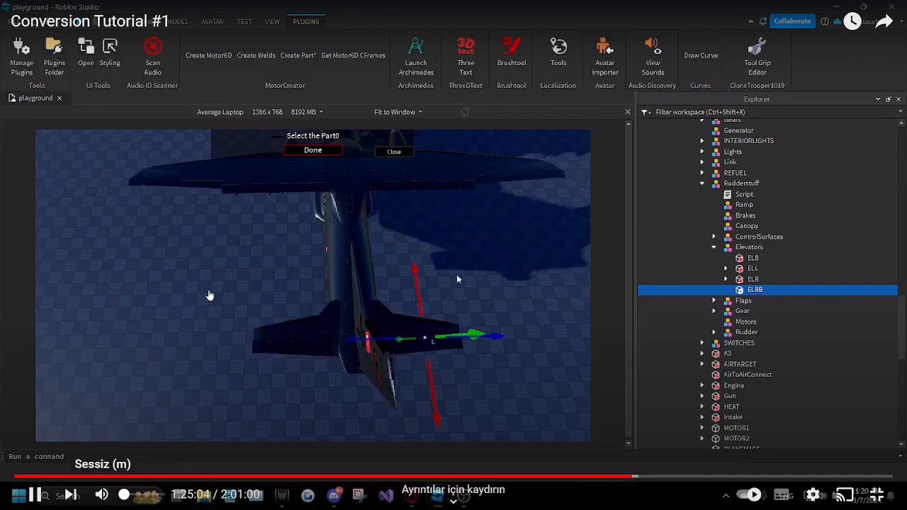
# Step: Mute the tutorial video and skip forward through the control surface and cockpit switch sections to about 1:30
pyautogui.click(103, 495)
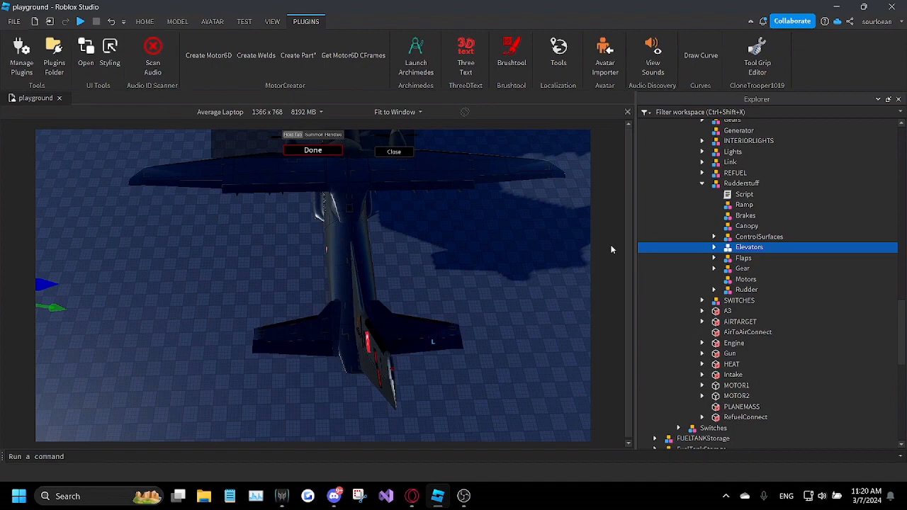
pyautogui.click(638, 479)
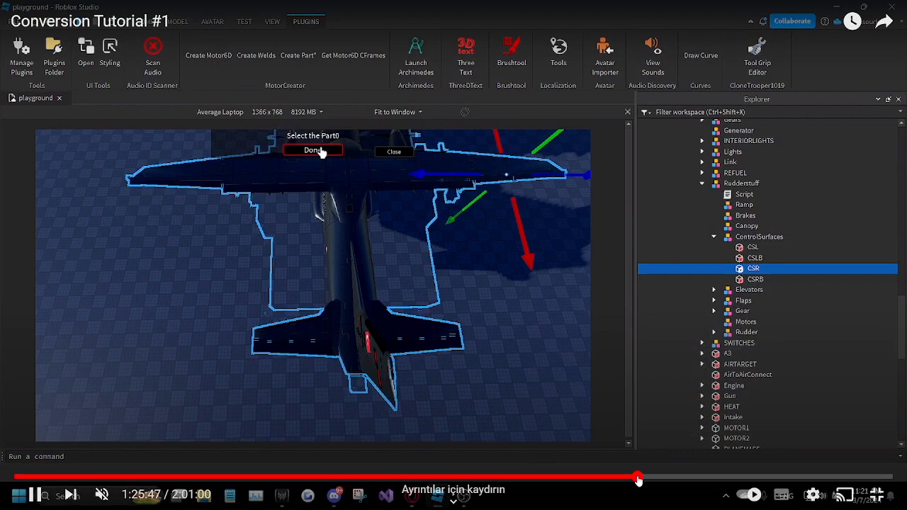
pyautogui.moveTo(637, 479); pyautogui.dragTo(646, 479)
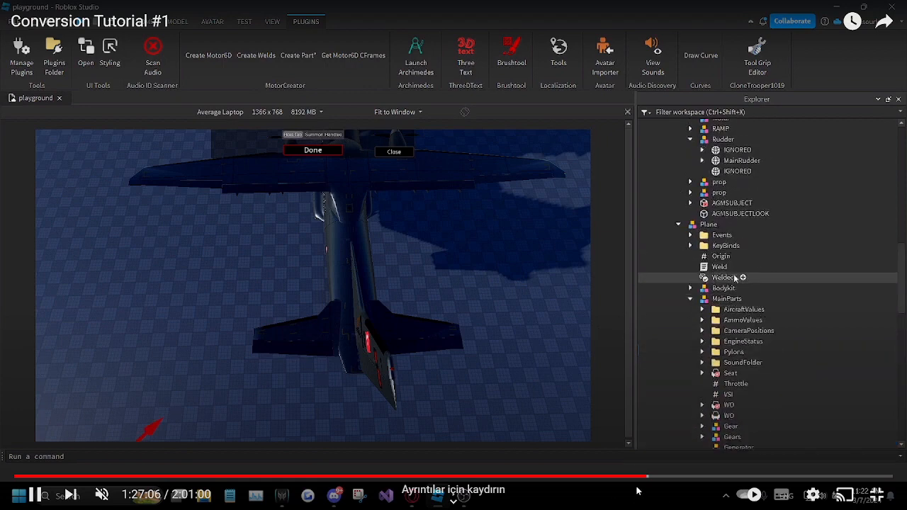
pyautogui.moveTo(649, 480); pyautogui.dragTo(650, 481)
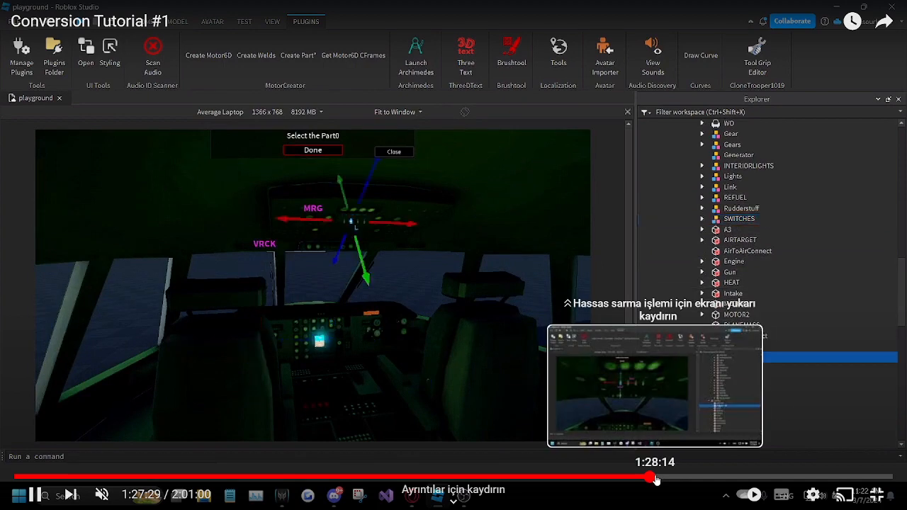
pyautogui.click(656, 479)
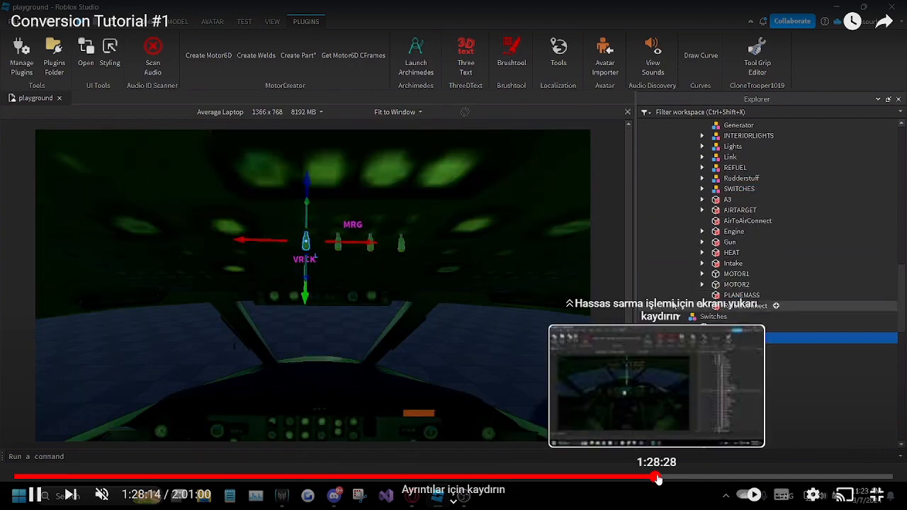
pyautogui.click(658, 478)
pyautogui.moveTo(659, 479); pyautogui.dragTo(661, 479)
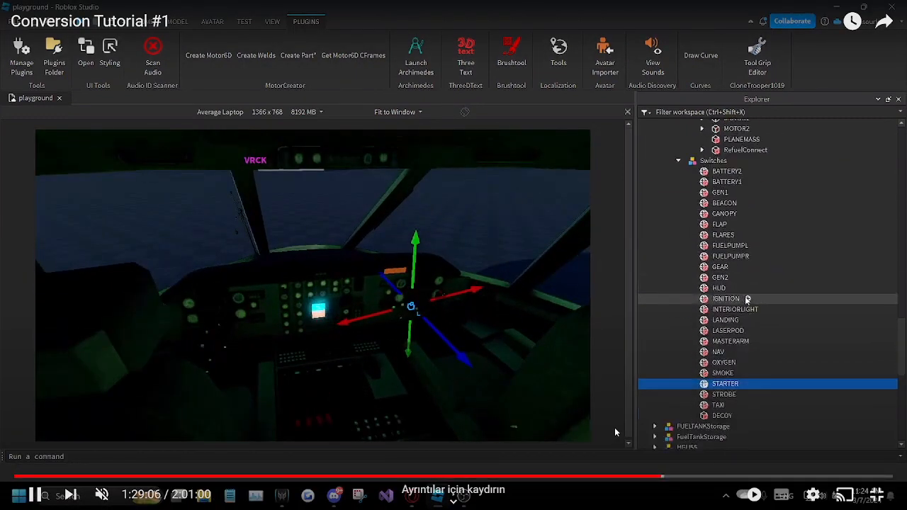
pyautogui.moveTo(648, 478); pyautogui.dragTo(671, 478)
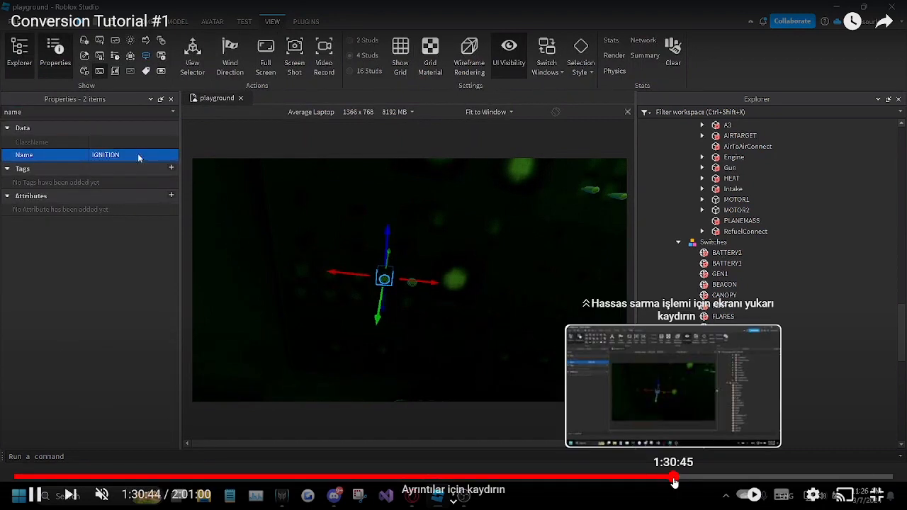
# Step: Skip the tutorial video forward through the ignition and fuel pump switch placement to the SWITCHES group at about 1:34:44
pyautogui.click(676, 479)
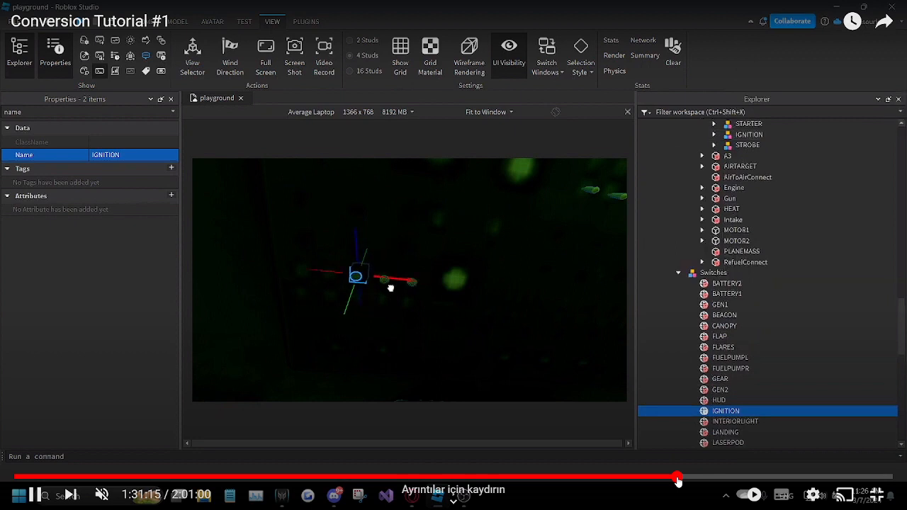
pyautogui.click(659, 337)
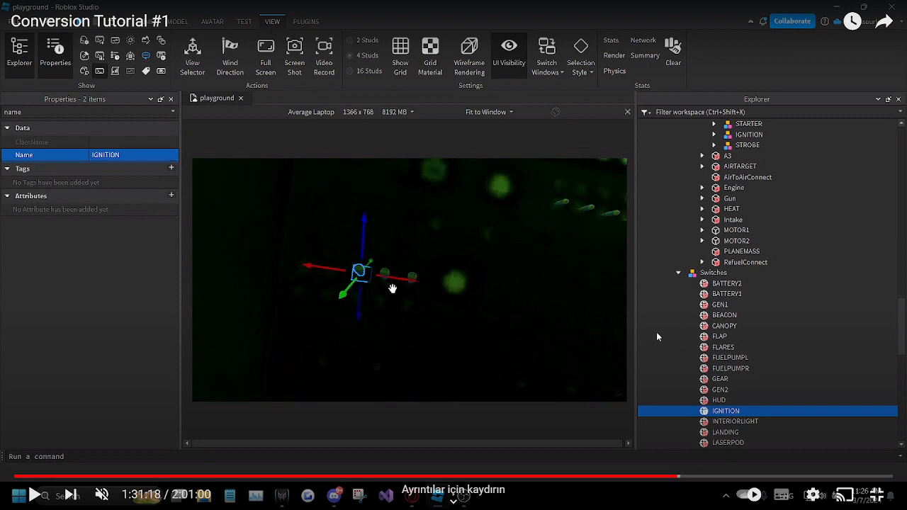
pyautogui.click(656, 335)
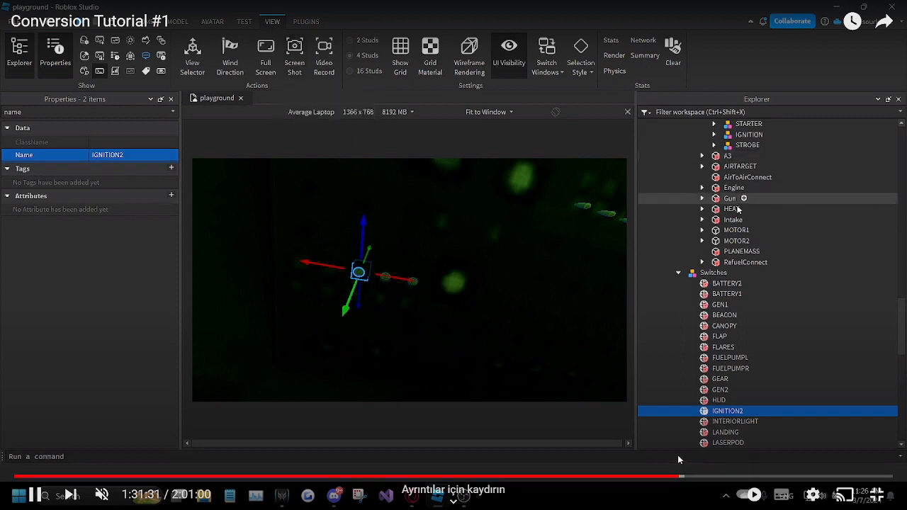
pyautogui.moveTo(673, 477); pyautogui.dragTo(693, 481)
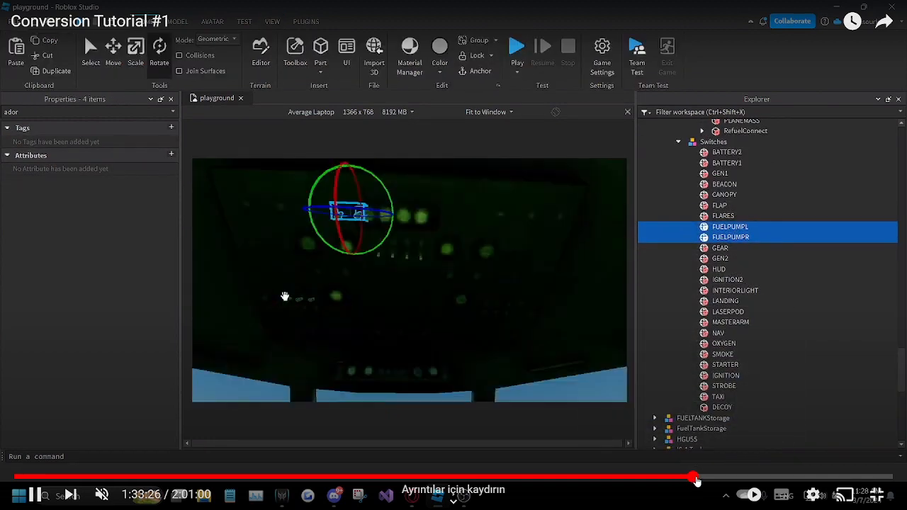
pyautogui.click(701, 481)
pyautogui.click(703, 481)
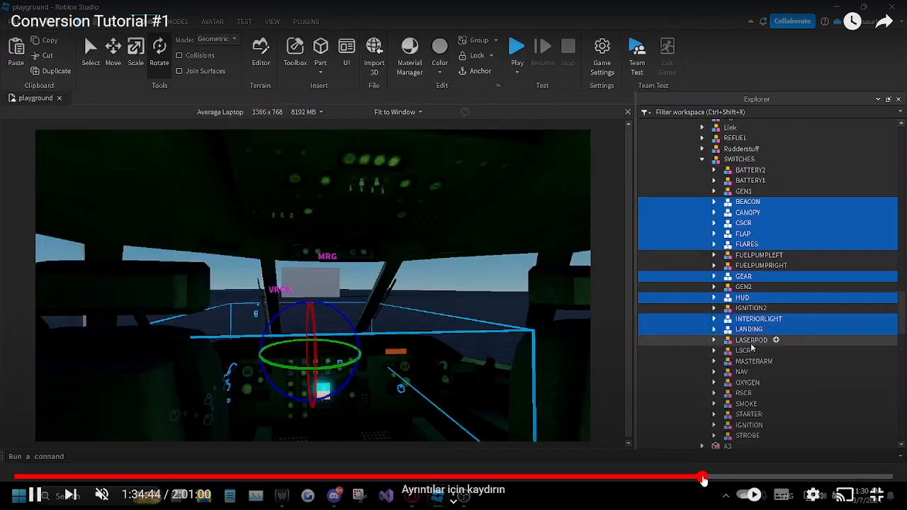
# Step: Skip the tutorial video past the MOTOR1 and MOTOR2 RotateV propeller setup to the ENG1 HUD label at about 1:38:43
pyautogui.click(706, 481)
pyautogui.moveTo(707, 481); pyautogui.dragTo(715, 480)
pyautogui.click(711, 480)
pyautogui.click(716, 479)
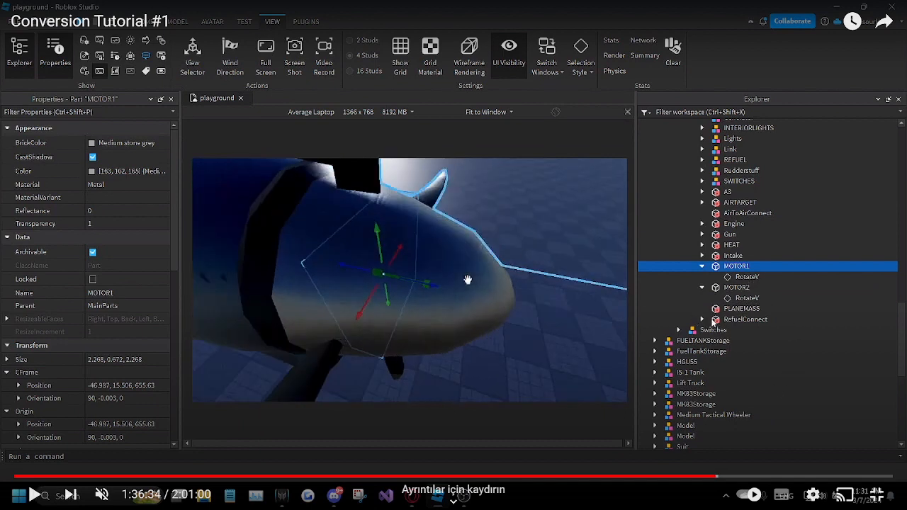
pyautogui.moveTo(711, 479); pyautogui.dragTo(719, 480)
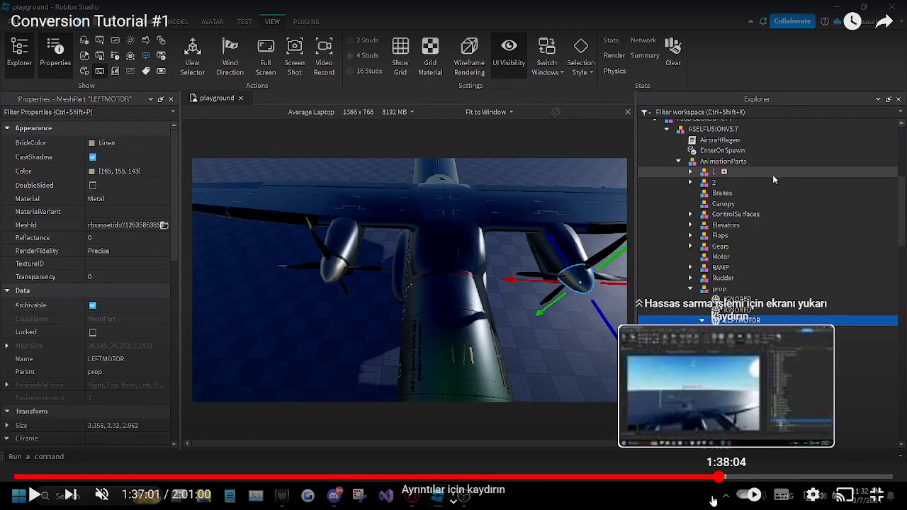
pyautogui.click(721, 479)
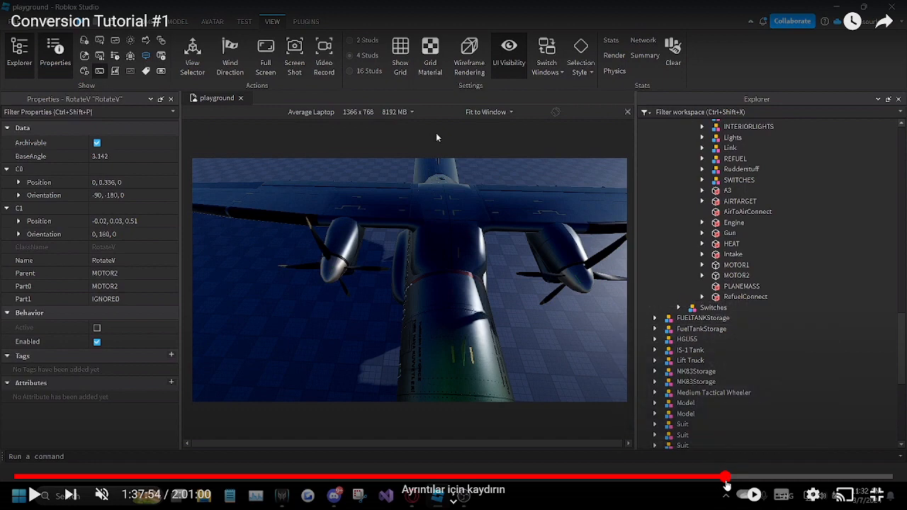
pyautogui.click(724, 480)
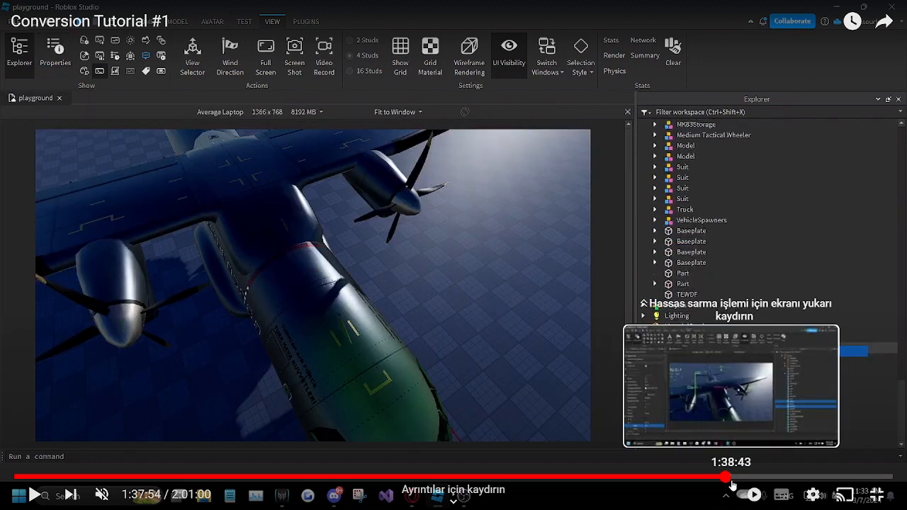
pyautogui.click(730, 480)
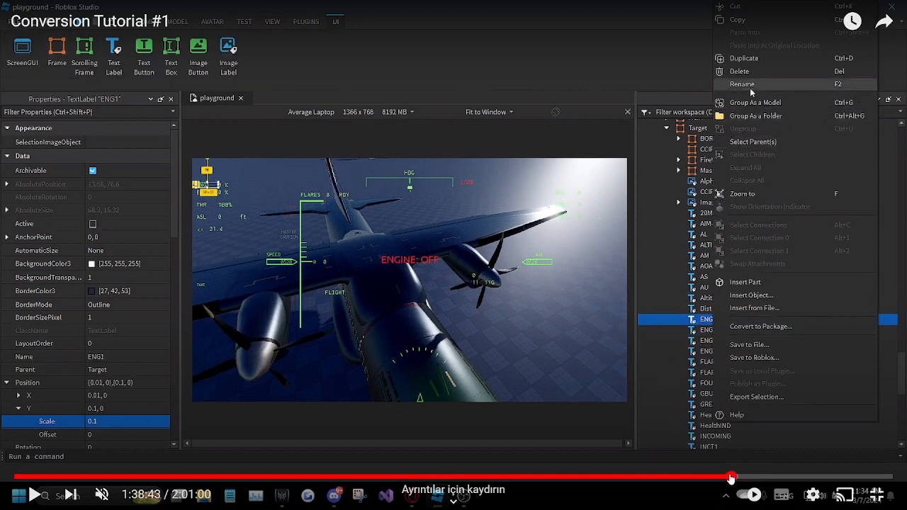
# Step: Skip the tutorial video through the engine playtest and its Output log to the SoundFolder's G1 part at about 1:42:23
pyautogui.moveTo(731, 479); pyautogui.dragTo(752, 479)
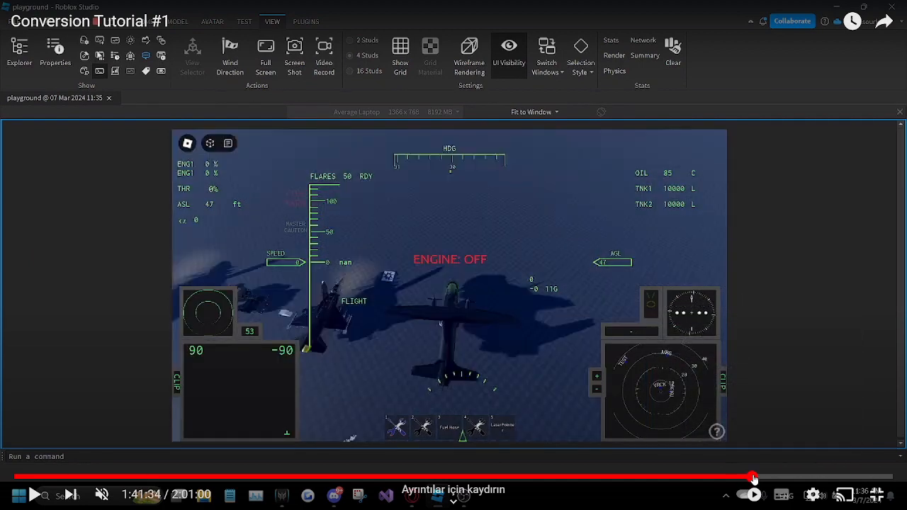
pyautogui.click(754, 479)
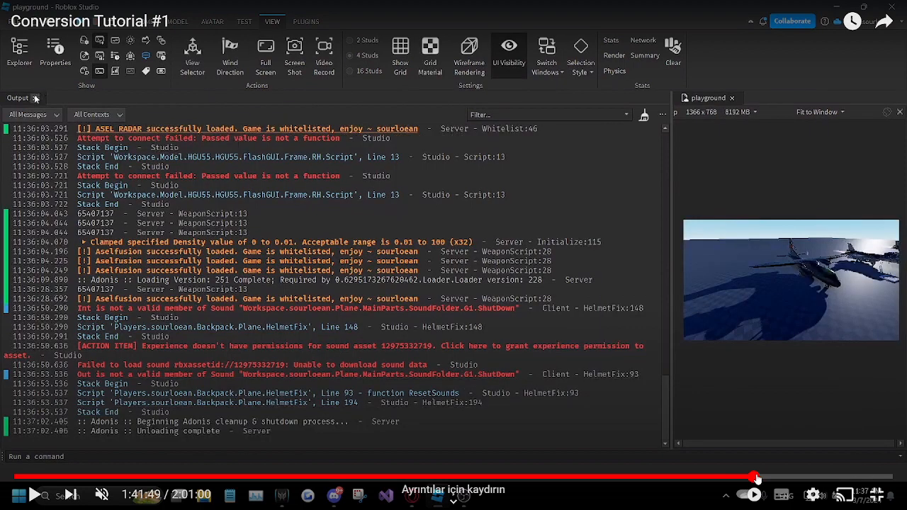
pyautogui.moveTo(756, 478); pyautogui.dragTo(765, 444)
pyautogui.click(758, 479)
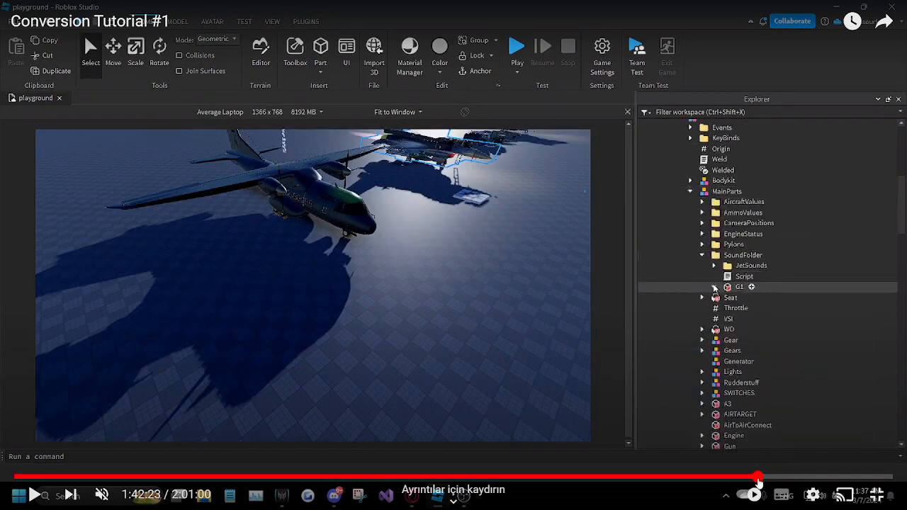
pyautogui.click(763, 479)
# Step: Skip the tutorial video to the welding of the AnimationParts and gear parts at about 1:46:41 and resume playback
pyautogui.moveTo(763, 479); pyautogui.dragTo(790, 480)
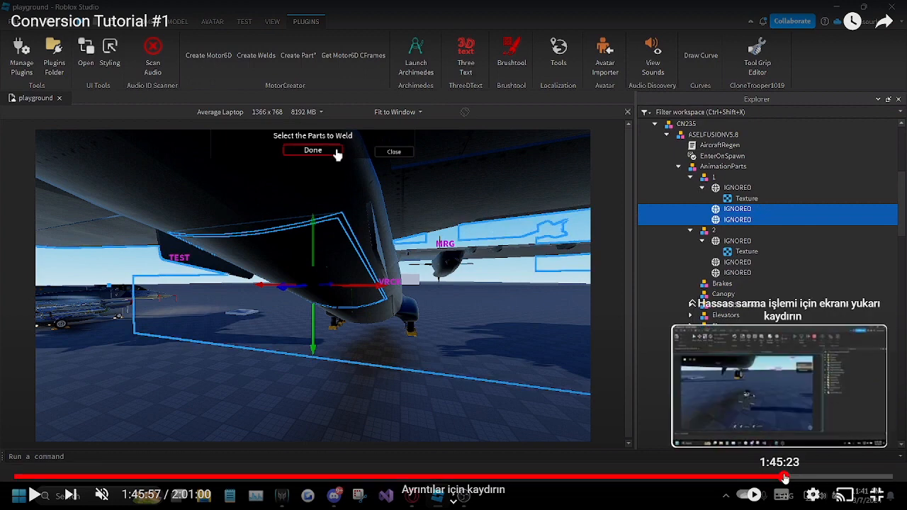
pyautogui.click(785, 477)
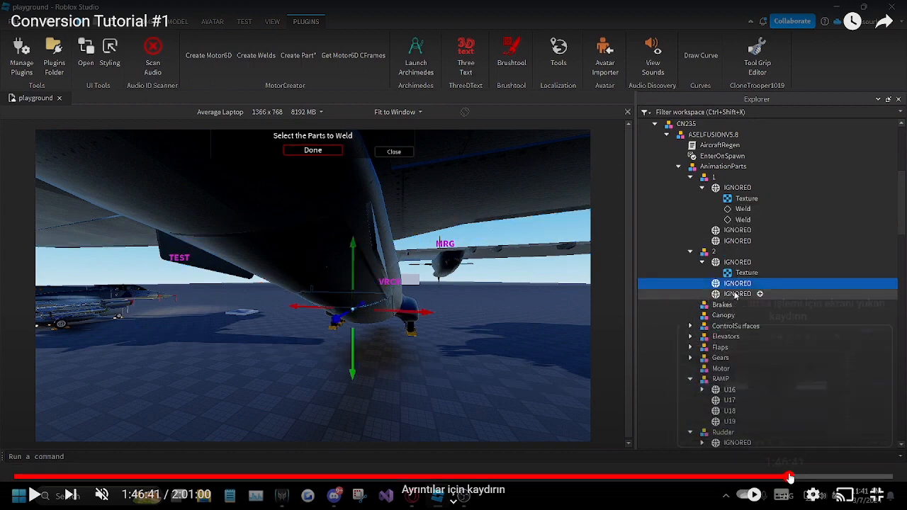
pyautogui.moveTo(790, 480); pyautogui.dragTo(792, 477)
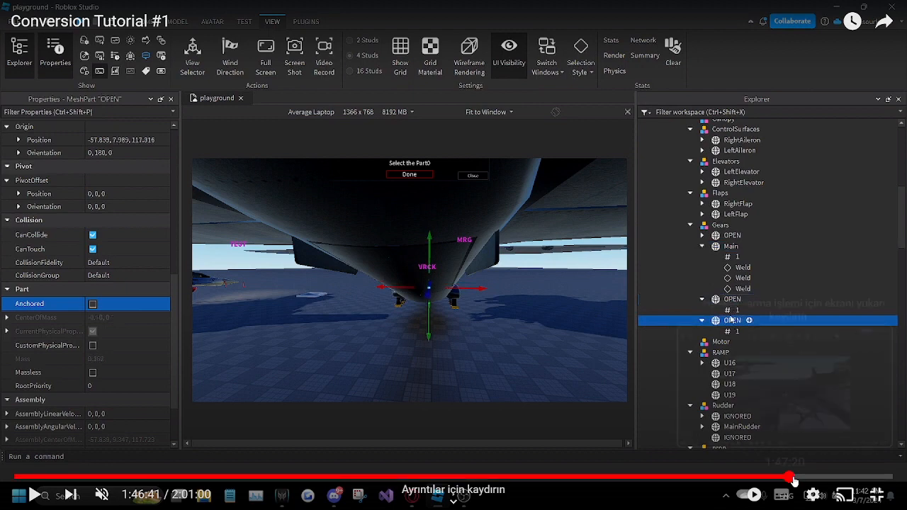
pyautogui.click(766, 397)
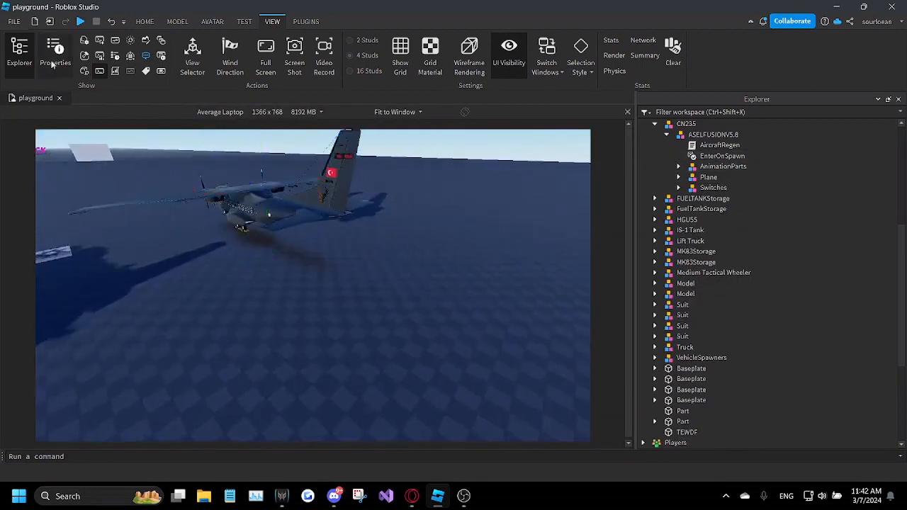
# Step: Start a playtest, hide the Explorer, and move the character to where the whole CN235 can be inspected
pyautogui.click(80, 21)
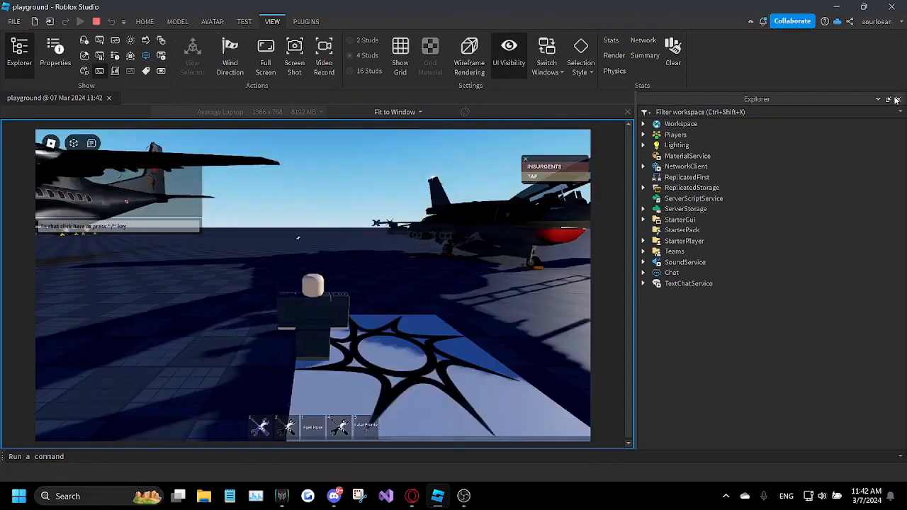
pyautogui.click(899, 99)
pyautogui.moveTo(456, 238); pyautogui.dragTo(460, 245, button='right')
pyautogui.press('w')
pyautogui.press('w')
pyautogui.scroll(-2, 460, 244)
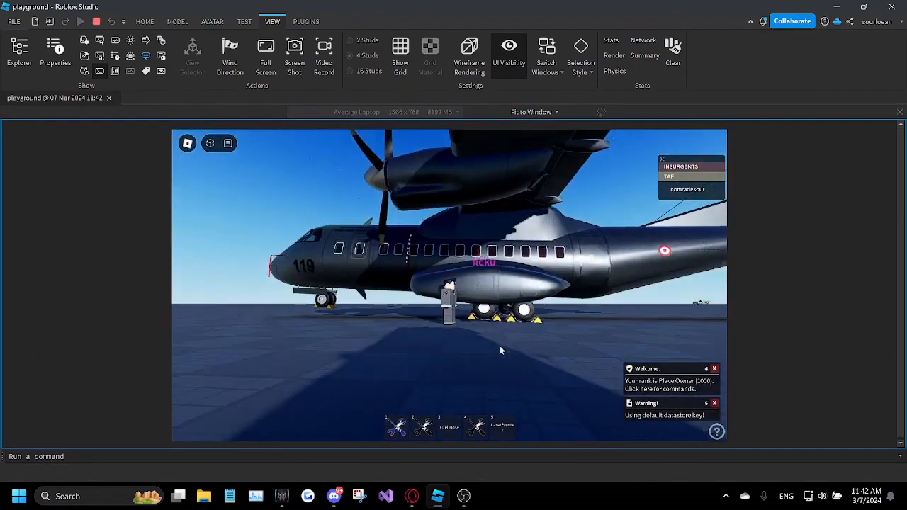
pyautogui.moveTo(500, 350); pyautogui.dragTo(500, 349, button='right')
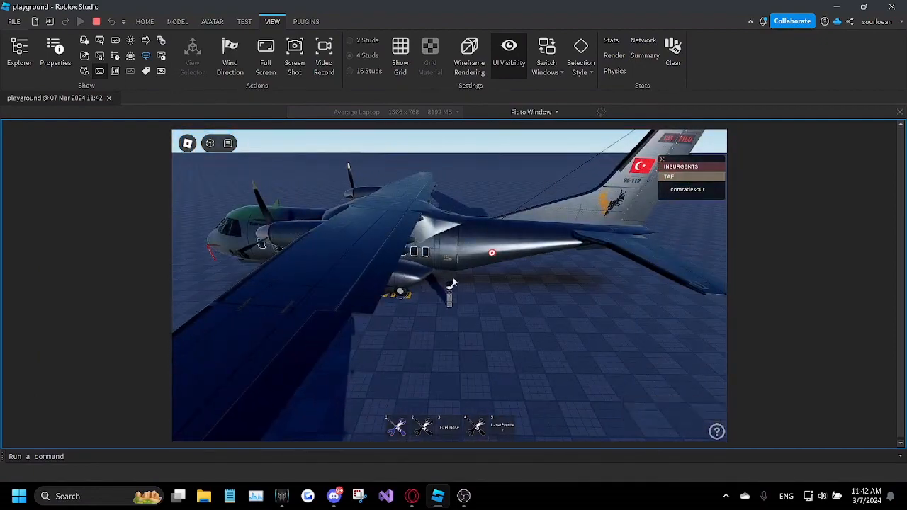
# Step: Check the Output log for script errors during the playtest and hide it again
pyautogui.moveTo(456, 206); pyautogui.dragTo(455, 206, button='right')
pyautogui.click(100, 40)
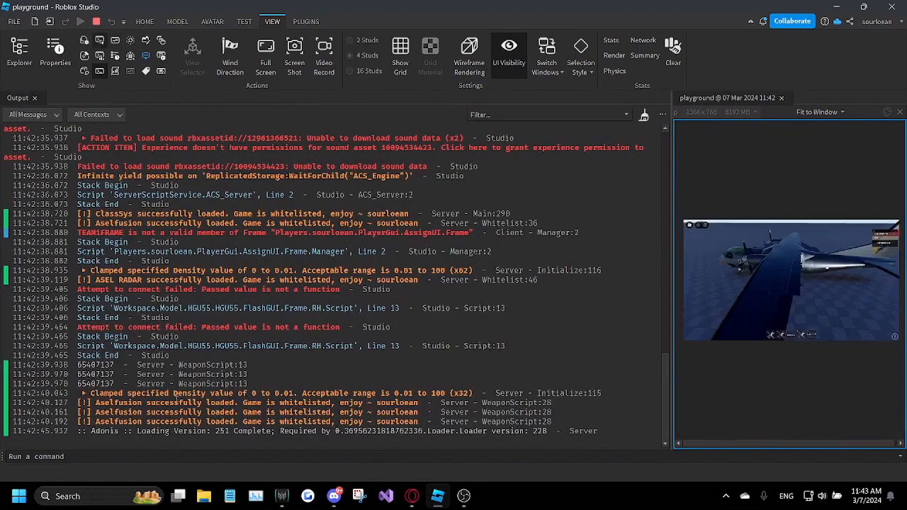
pyautogui.click(99, 40)
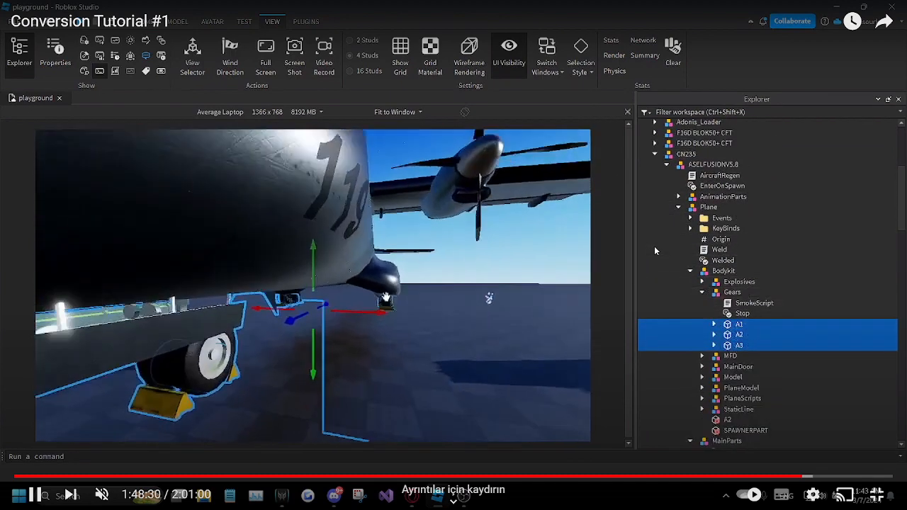
# Step: Skip the tutorial video past the CN235 playtests to the Desmos projectile trajectory graph at about 1:57:54
pyautogui.click(805, 477)
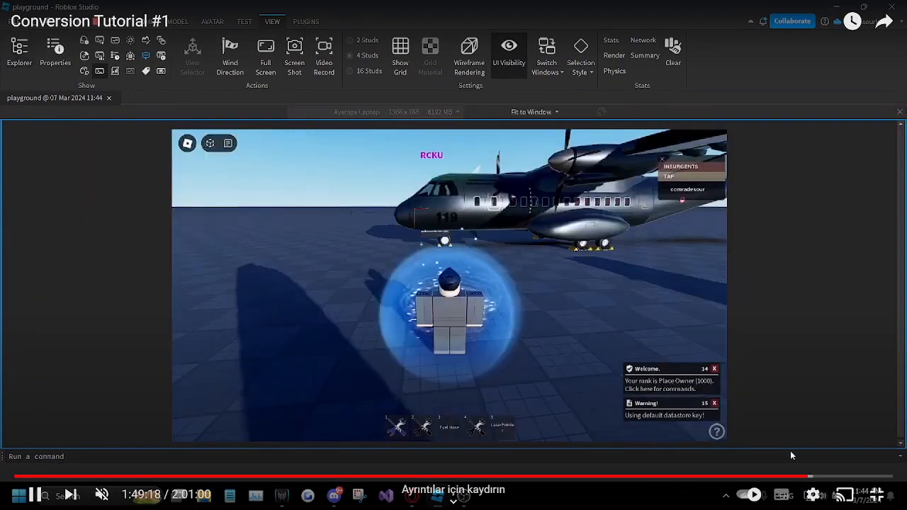
pyautogui.moveTo(810, 477); pyautogui.dragTo(810, 479)
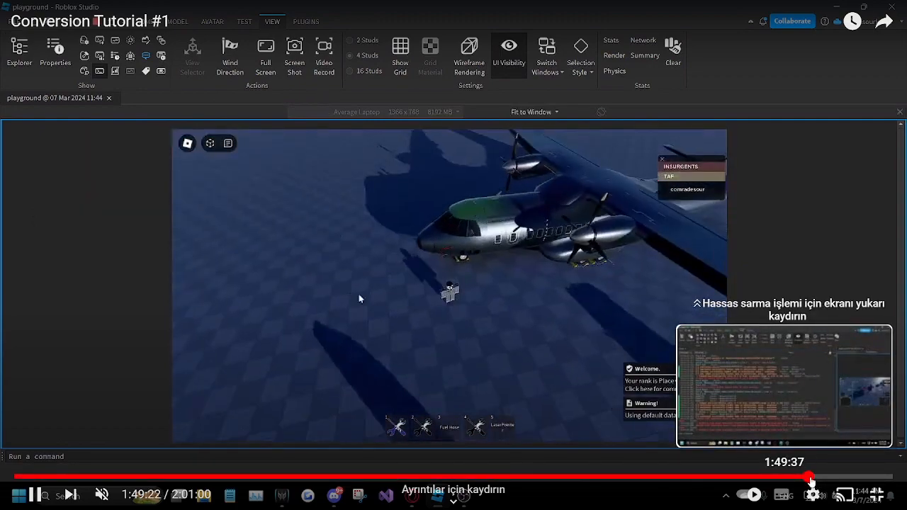
pyautogui.click(810, 478)
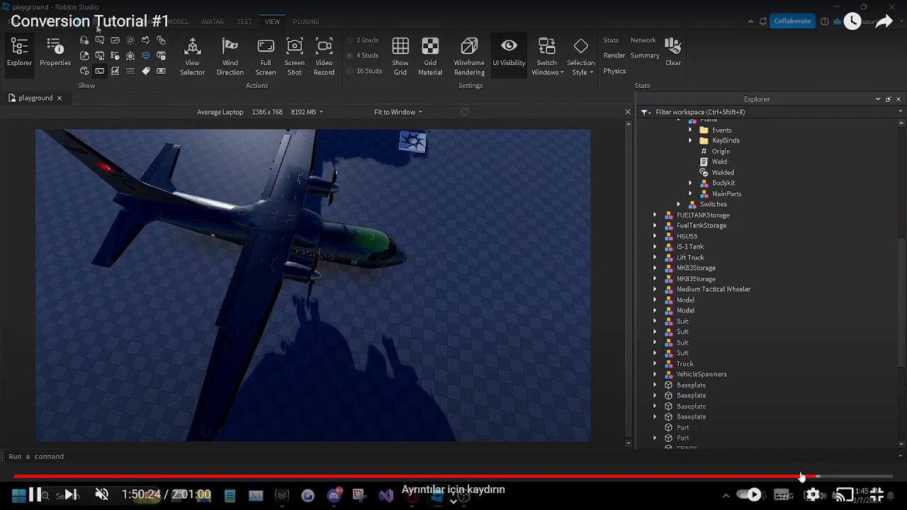
pyautogui.click(832, 477)
pyautogui.moveTo(851, 480); pyautogui.dragTo(871, 479)
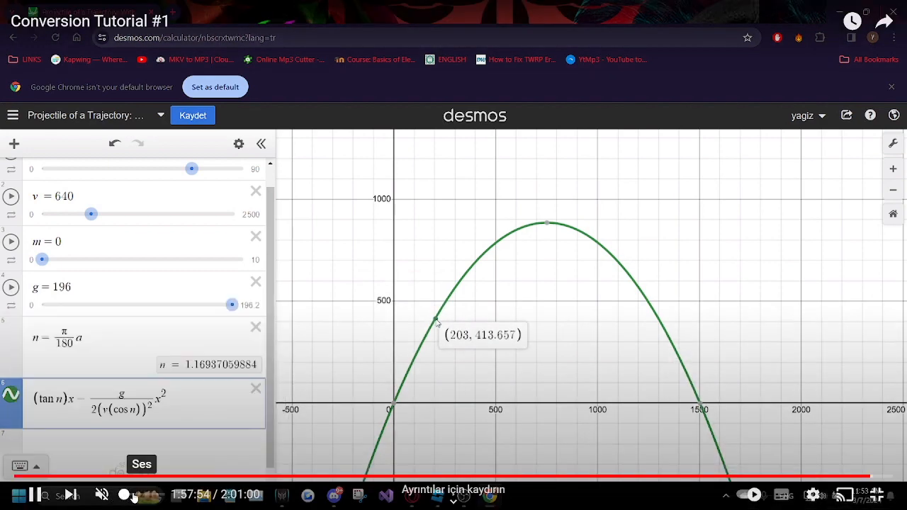
# Step: Try to adjust the tutorial video's volume and skip to the final CN235 playtest at about 2:00:24
pyautogui.click(153, 496)
pyautogui.moveTo(154, 498); pyautogui.dragTo(88, 501)
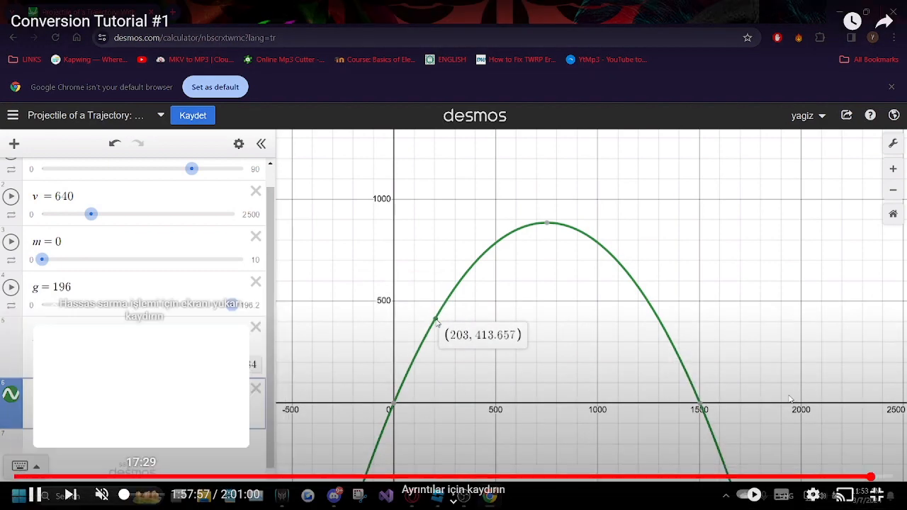
pyautogui.click(879, 478)
pyautogui.click(888, 478)
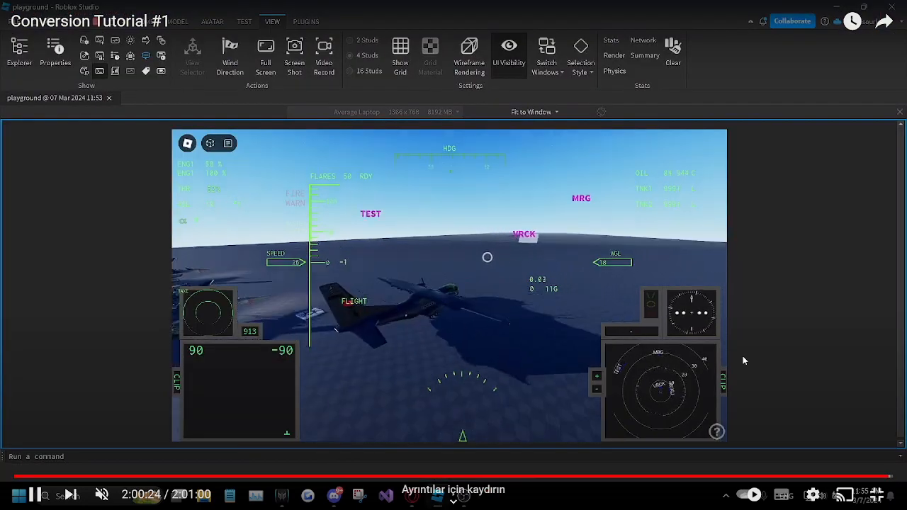
# Step: Pause the tutorial video outside full-screen view and switch to OBS
pyautogui.click(594, 285)
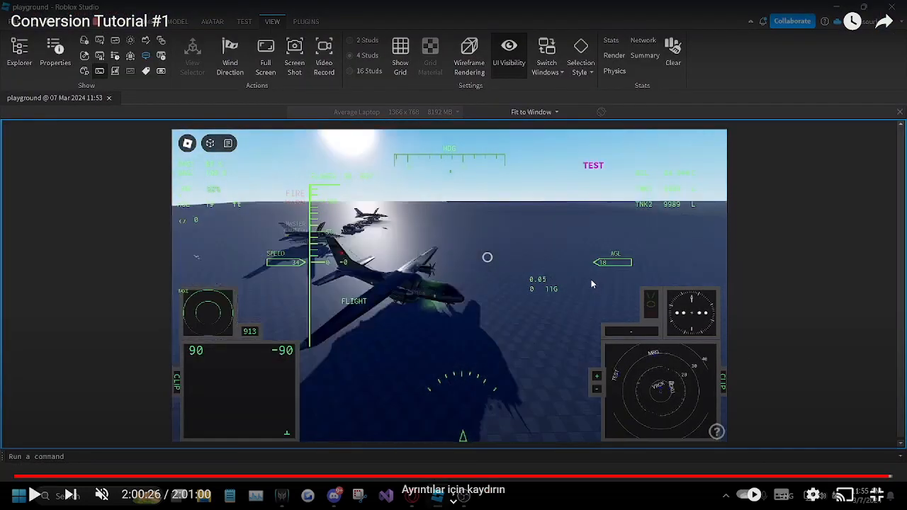
pyautogui.click(877, 495)
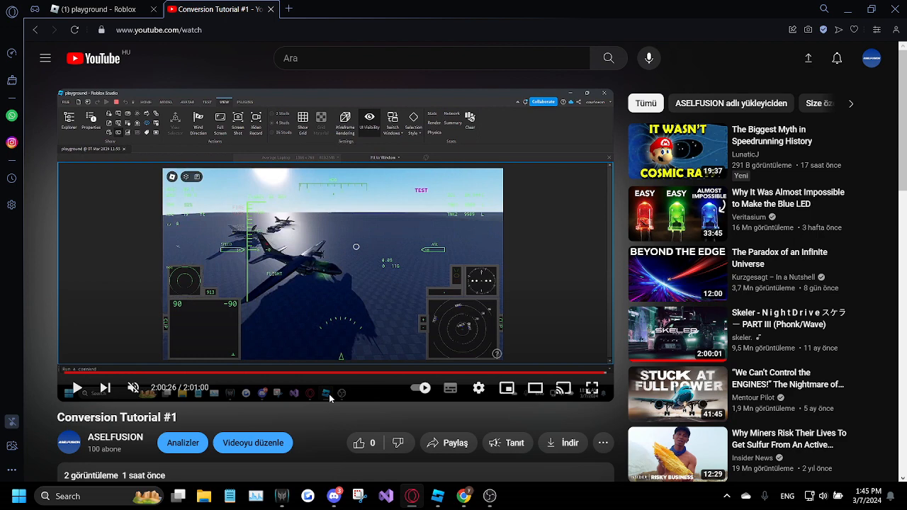
pyautogui.click(489, 496)
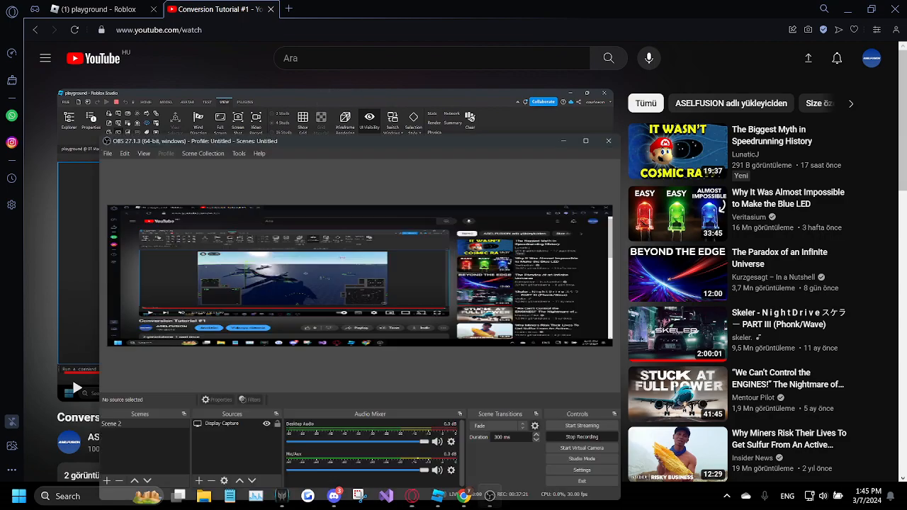